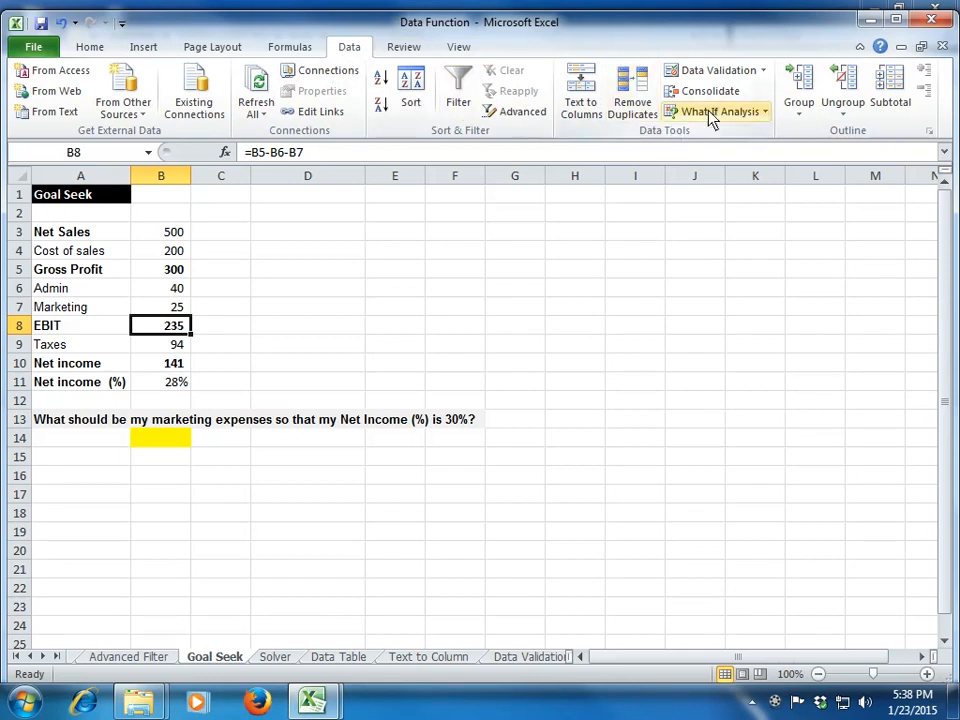
{"action": "left_click", "coordinate": [766, 114]}
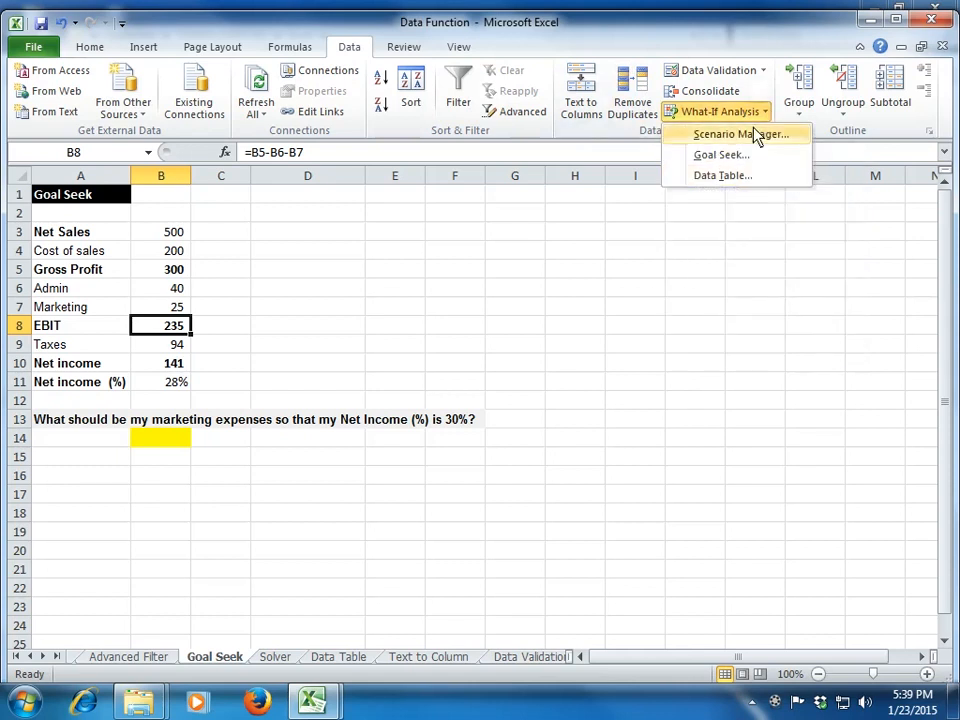
{"action": "left_click", "coordinate": [726, 240]}
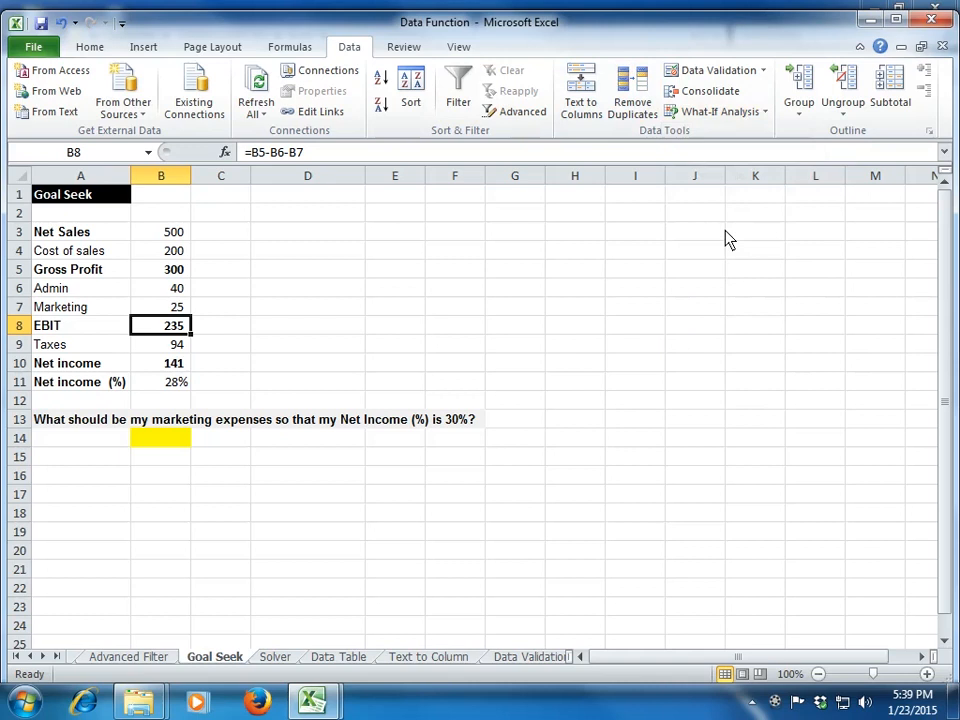
{"action": "left_click", "coordinate": [760, 113]}
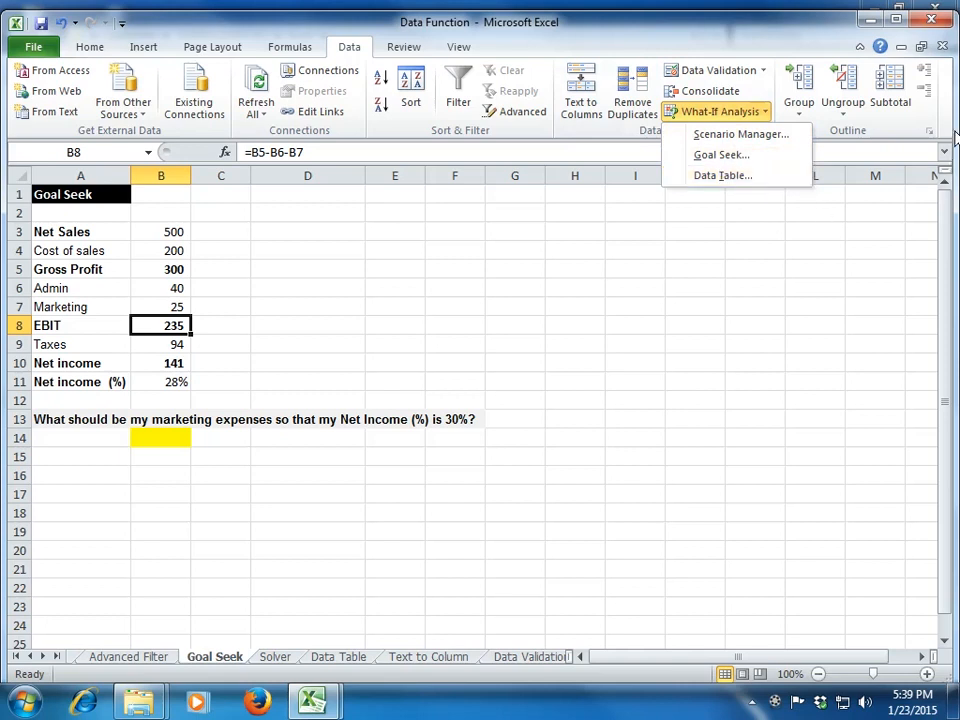
{"action": "left_click", "coordinate": [681, 265]}
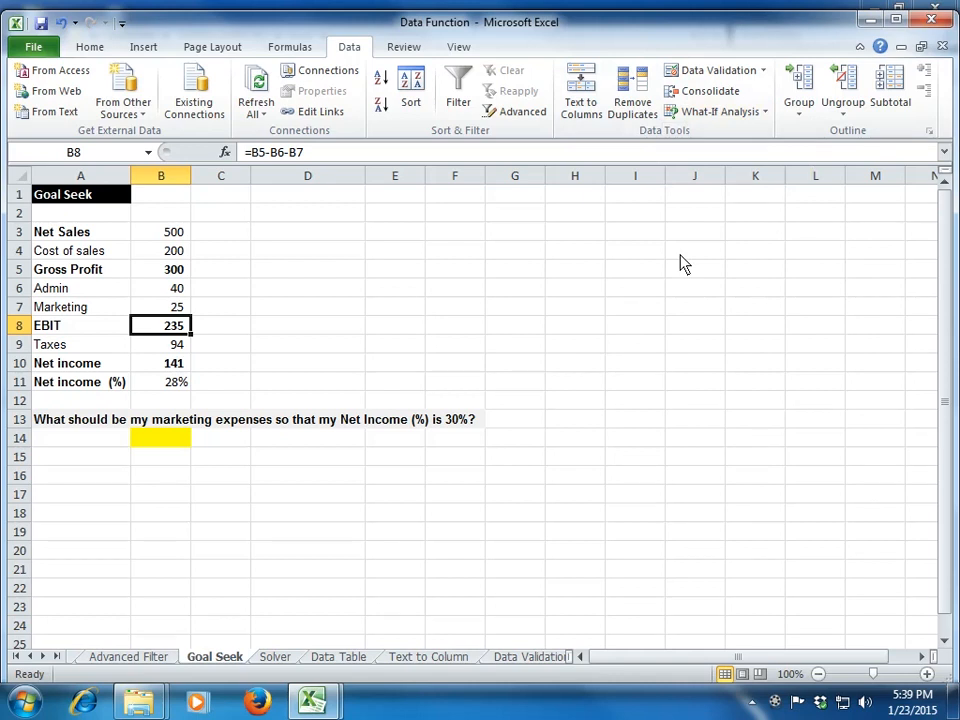
Step: Walk through the income statement lines from net sales to net income (%), ending on the marketing expense in B7
{"action": "key", "text": "Right"}
{"action": "key", "text": "Right"}
{"action": "key", "text": "Left"}
{"action": "key", "text": "Up"}
{"action": "key", "text": "Up"}
{"action": "key", "text": "Up"}
{"action": "key", "text": "Up"}
{"action": "key", "text": "Up"}
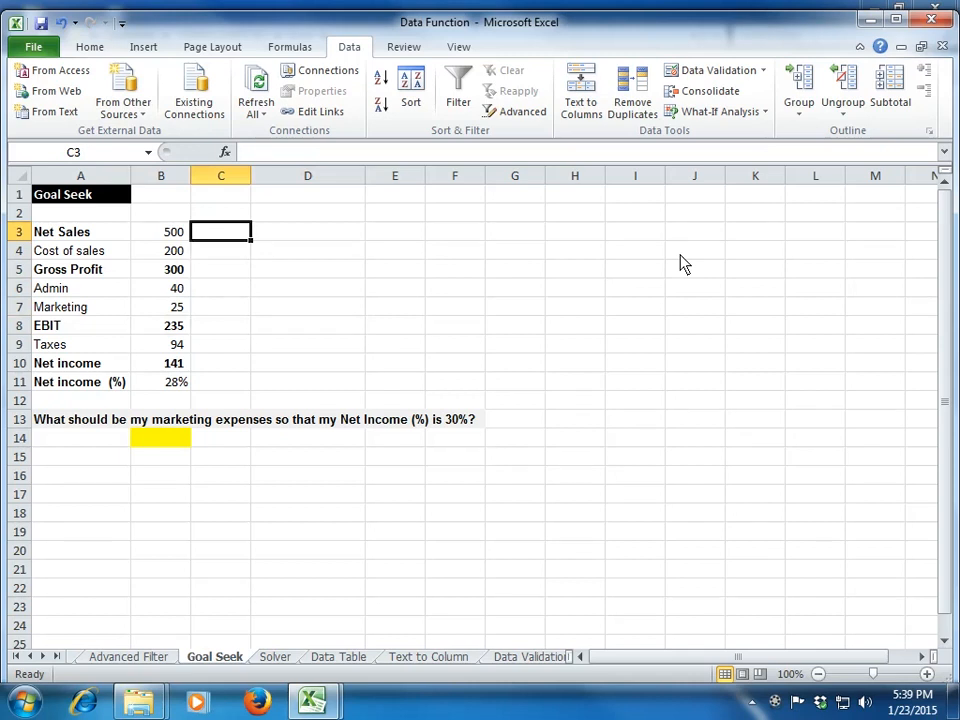
{"action": "key", "text": "Left"}
{"action": "key", "text": "Down"}
{"action": "key", "text": "Down"}
{"action": "key", "text": "Down"}
{"action": "key", "text": "Down"}
{"action": "key", "text": "Down"}
{"action": "key", "text": "Down"}
{"action": "key", "text": "Down"}
{"action": "key", "text": "Down"}
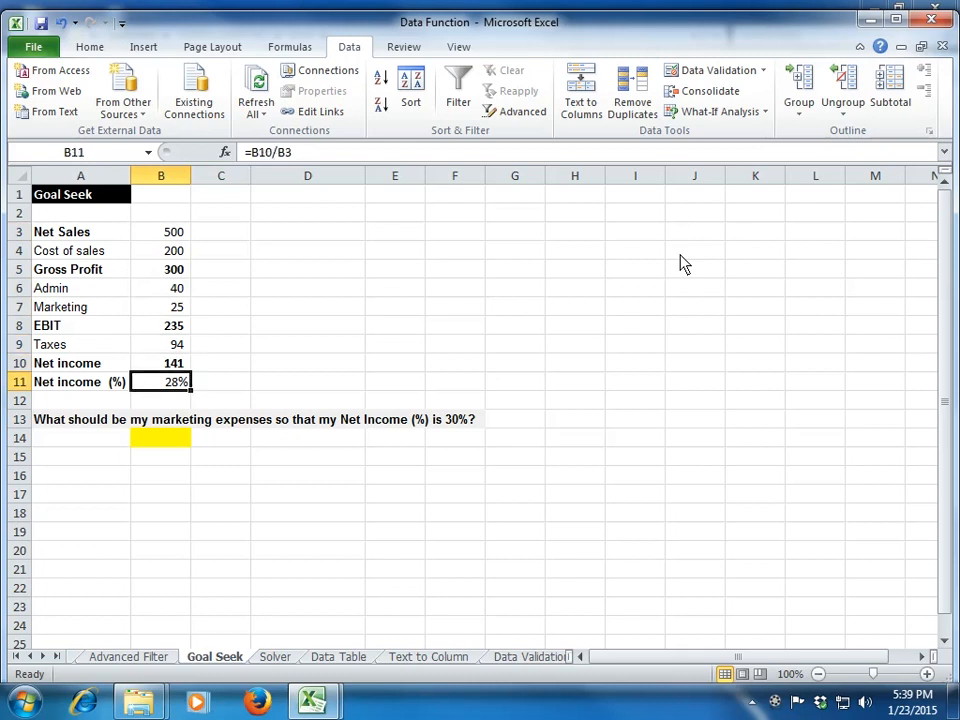
{"action": "key", "text": "Up"}
{"action": "key", "text": "Up"}
{"action": "key", "text": "Up"}
{"action": "key", "text": "Up"}
{"action": "key", "text": "Up"}
{"action": "key", "text": "Up"}
{"action": "key", "text": "Up"}
{"action": "key", "text": "Up"}
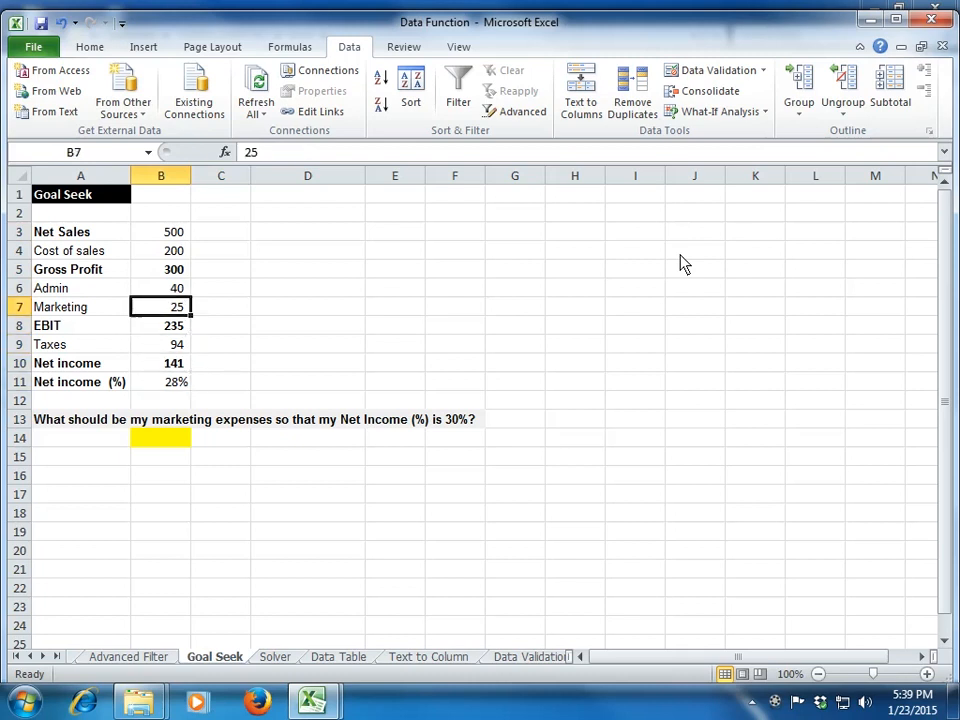
Step: Inspect the formulas behind gross profit, EBIT, net income and net income (%) in column B
{"action": "key", "text": "Left"}
{"action": "key", "text": "Down"}
{"action": "key", "text": "Right"}
{"action": "key", "text": "Down"}
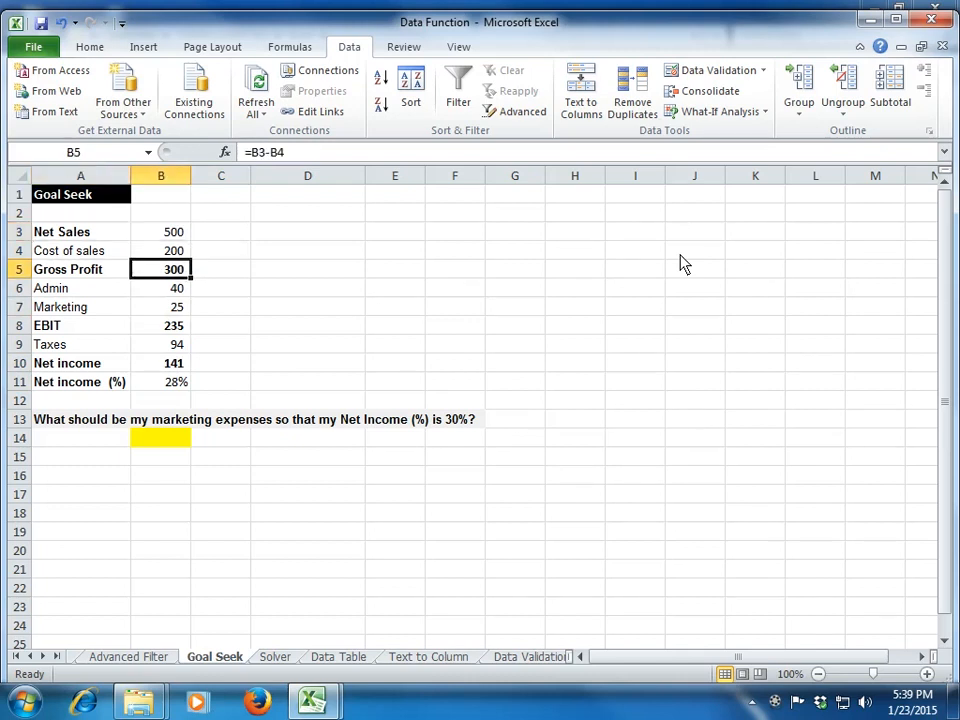
{"action": "key", "text": "Down"}
{"action": "key", "text": "Down"}
{"action": "key", "text": "Down"}
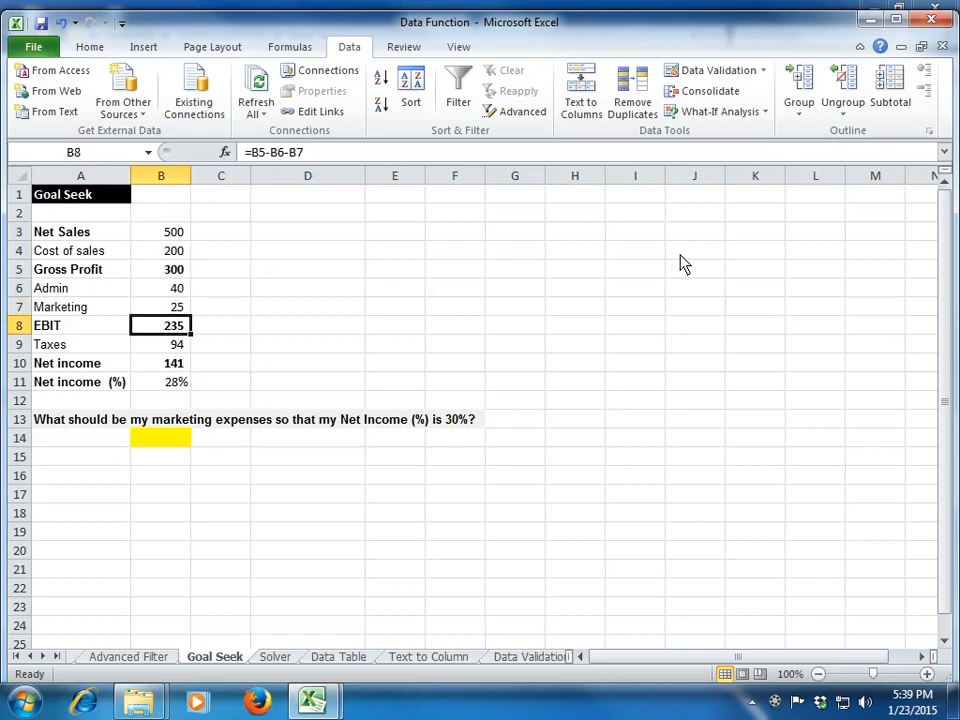
{"action": "key", "text": "Down"}
{"action": "key", "text": "Down"}
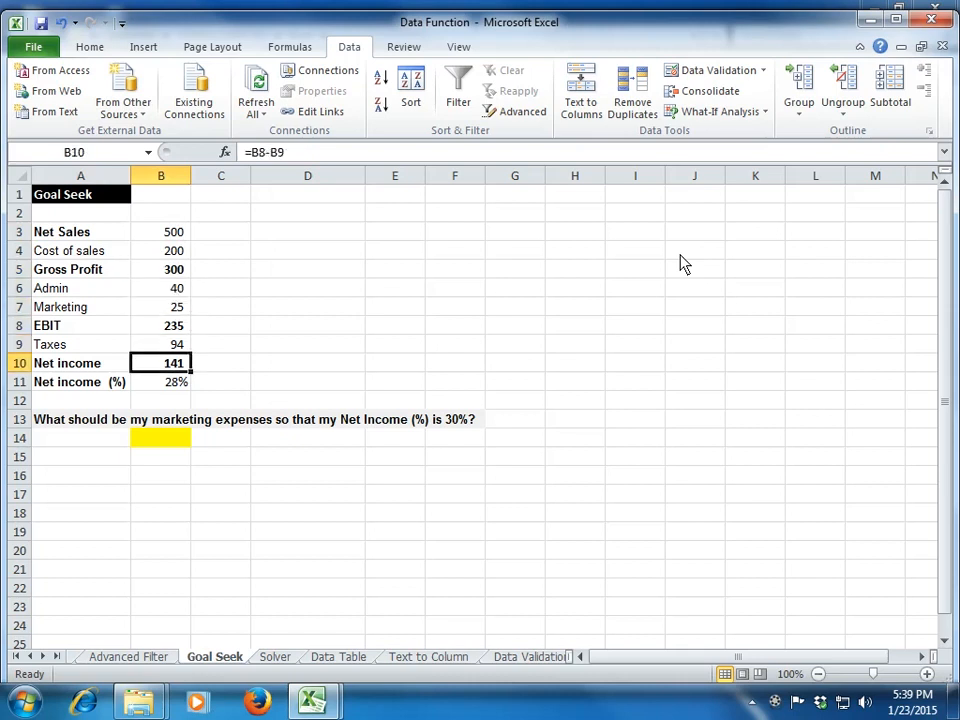
{"action": "key", "text": "Down"}
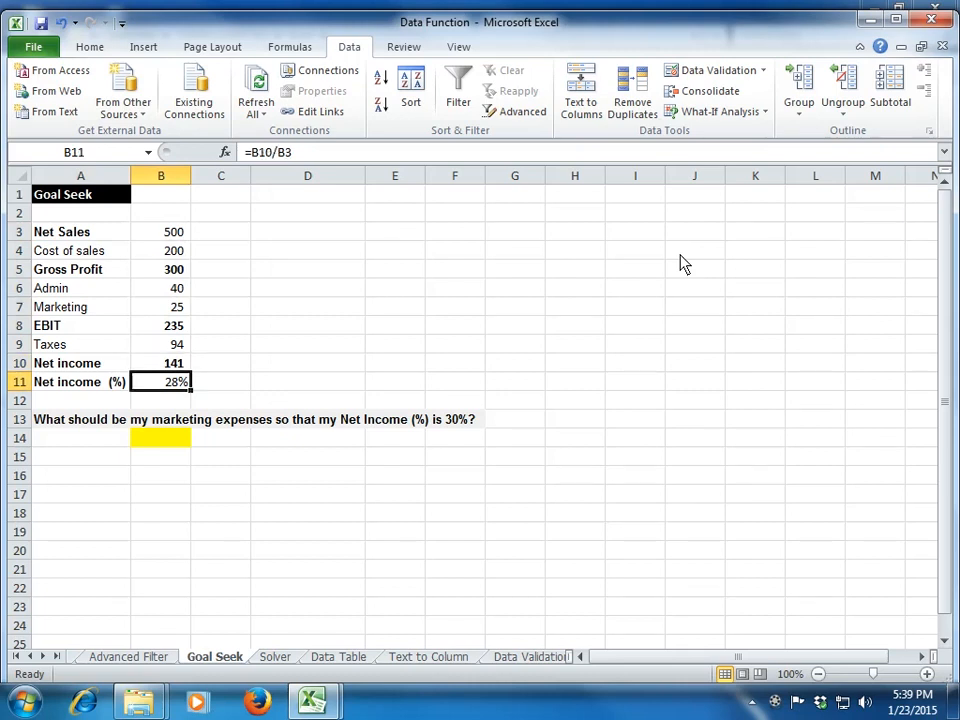
{"action": "key", "text": "Up"}
{"action": "key", "text": "Down"}
Step: Try a marketing expense of 40 in B7 to test its effect on net income (%), and undo it
{"action": "left_click", "coordinate": [172, 310]}
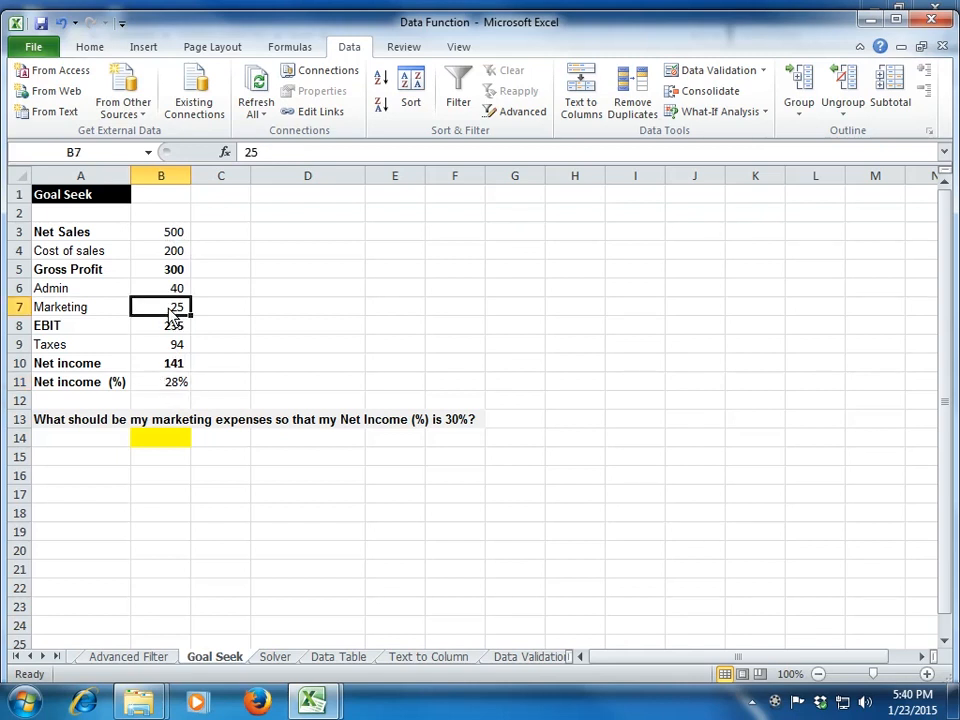
{"action": "left_click", "coordinate": [186, 384]}
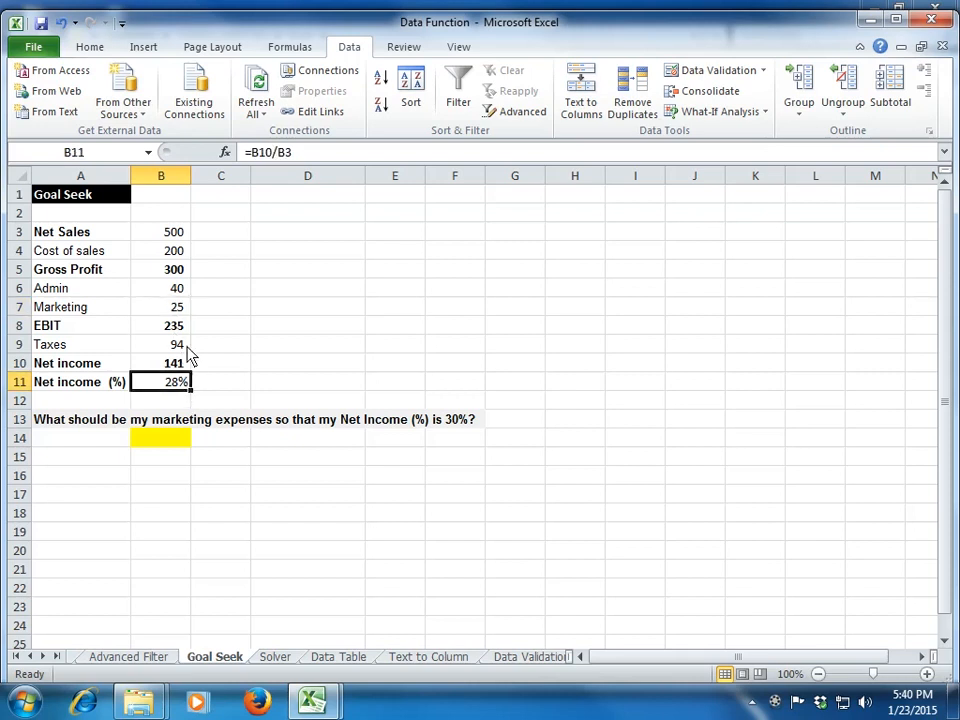
{"action": "left_click", "coordinate": [171, 312]}
{"action": "left_click", "coordinate": [170, 388]}
{"action": "left_click", "coordinate": [169, 312]}
{"action": "type", "text": "40"}
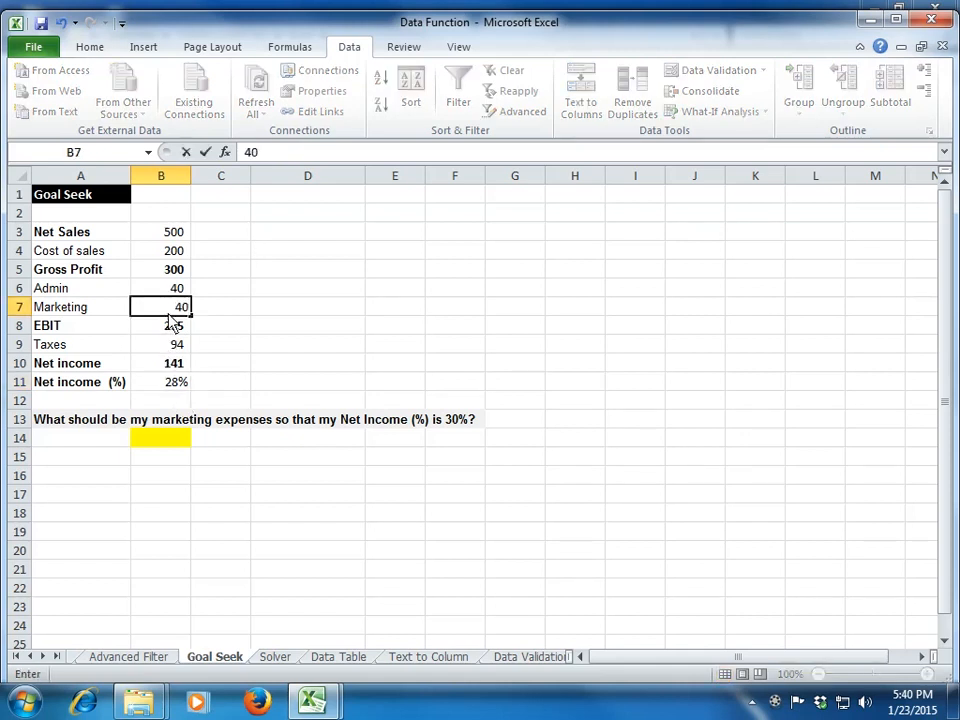
{"action": "key", "text": "Return"}
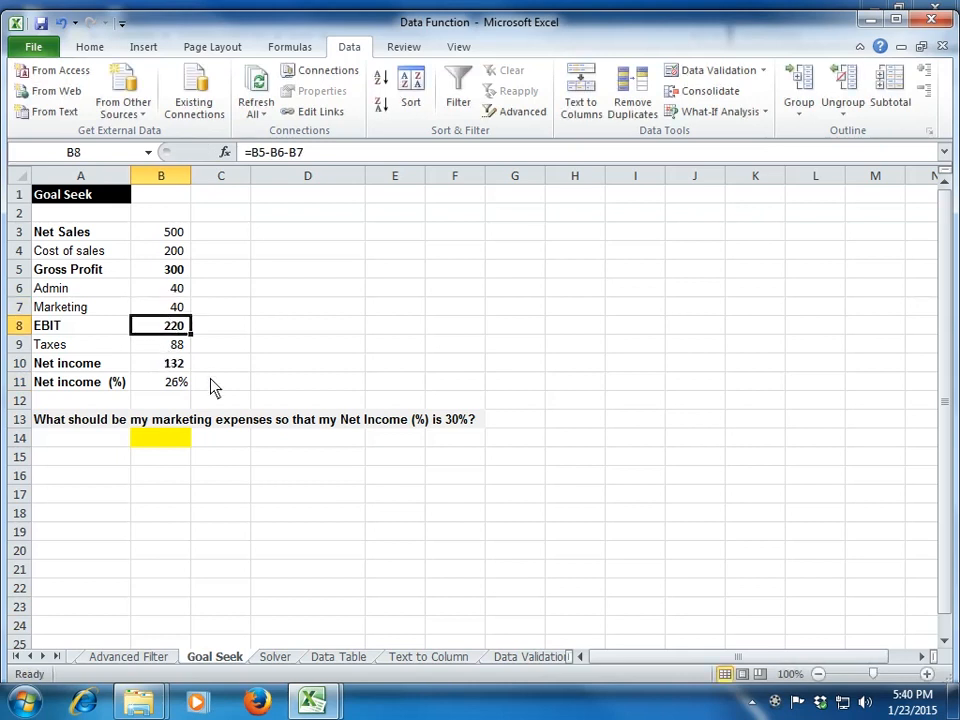
{"action": "key", "text": "ctrl+z"}
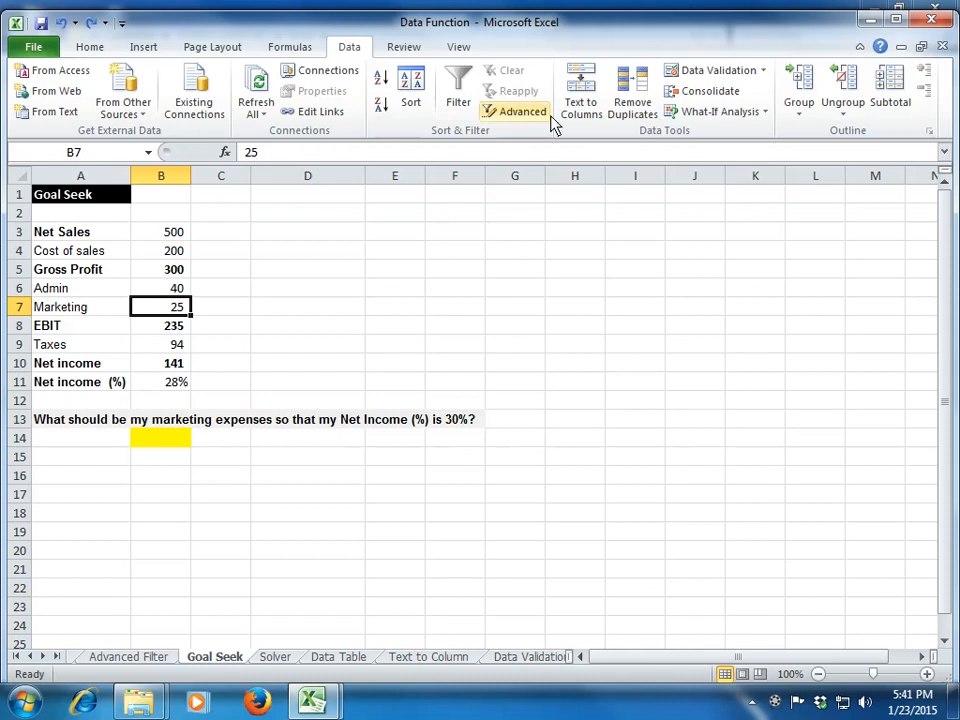
Step: Run Goal Seek to bring net income (%) in B11 to 30% by changing marketing in B7, and discard the solution
{"action": "left_click", "coordinate": [750, 115]}
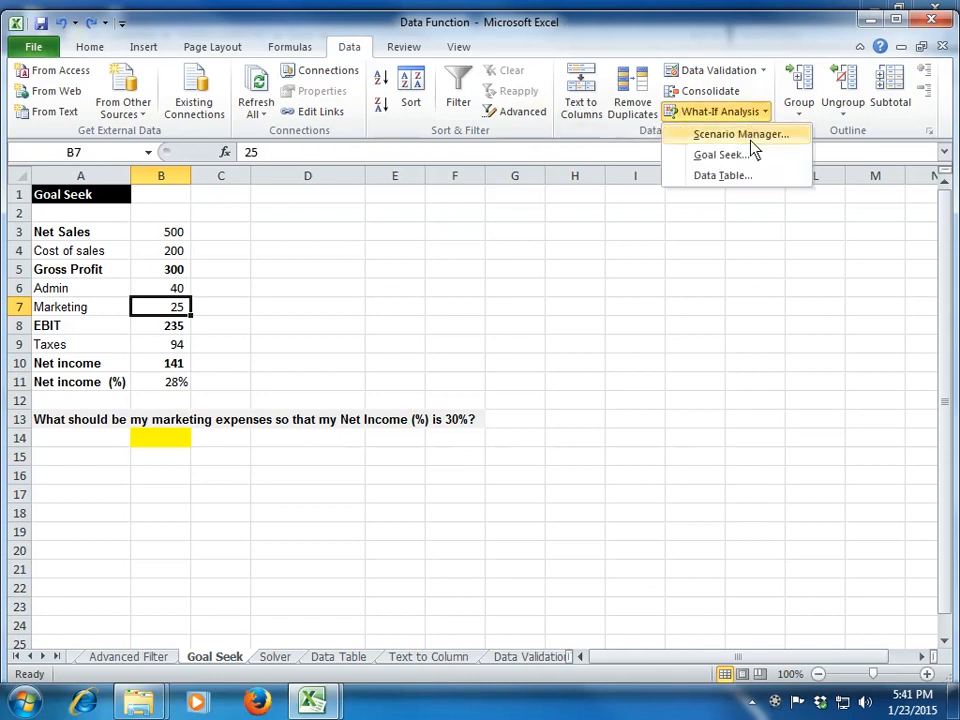
{"action": "left_click", "coordinate": [752, 154]}
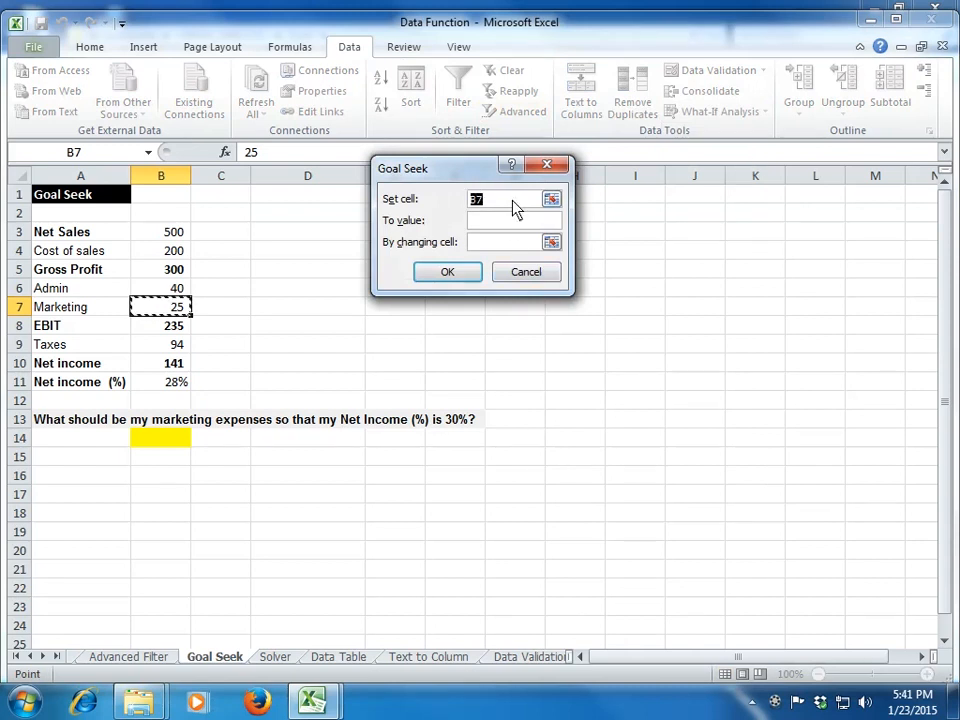
{"action": "left_click", "coordinate": [170, 386]}
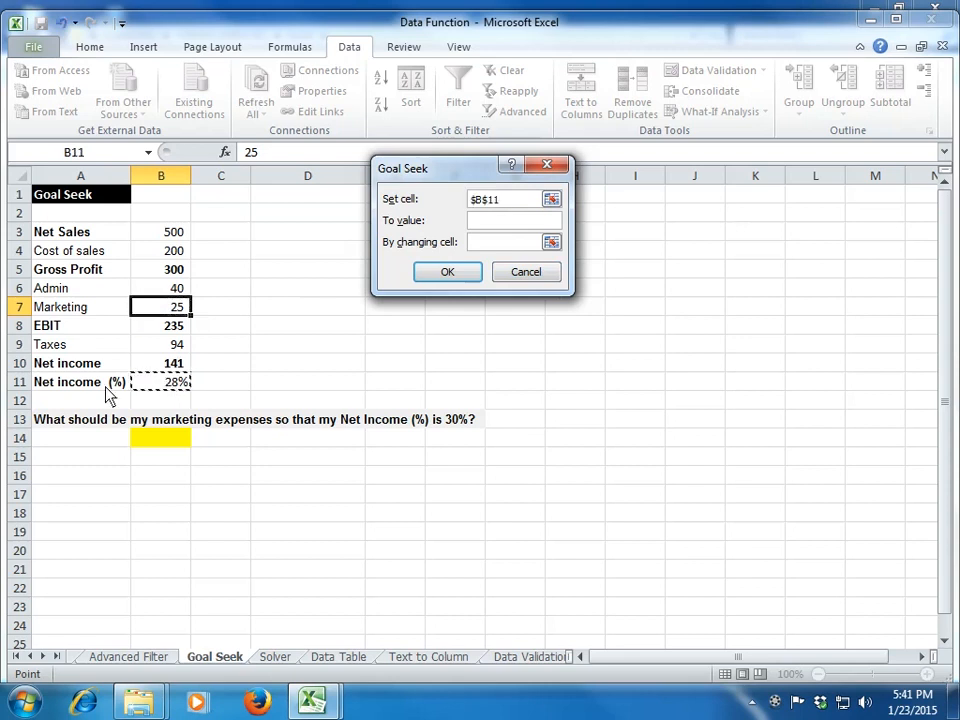
{"action": "left_click", "coordinate": [520, 226]}
{"action": "type", "text": "30%"}
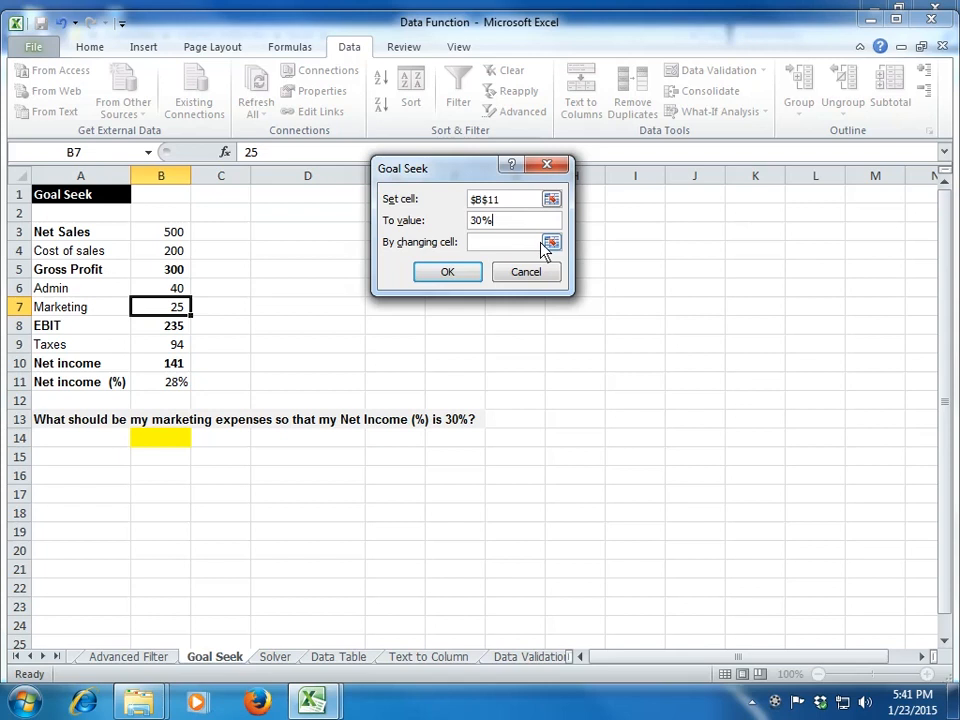
{"action": "left_click", "coordinate": [551, 243]}
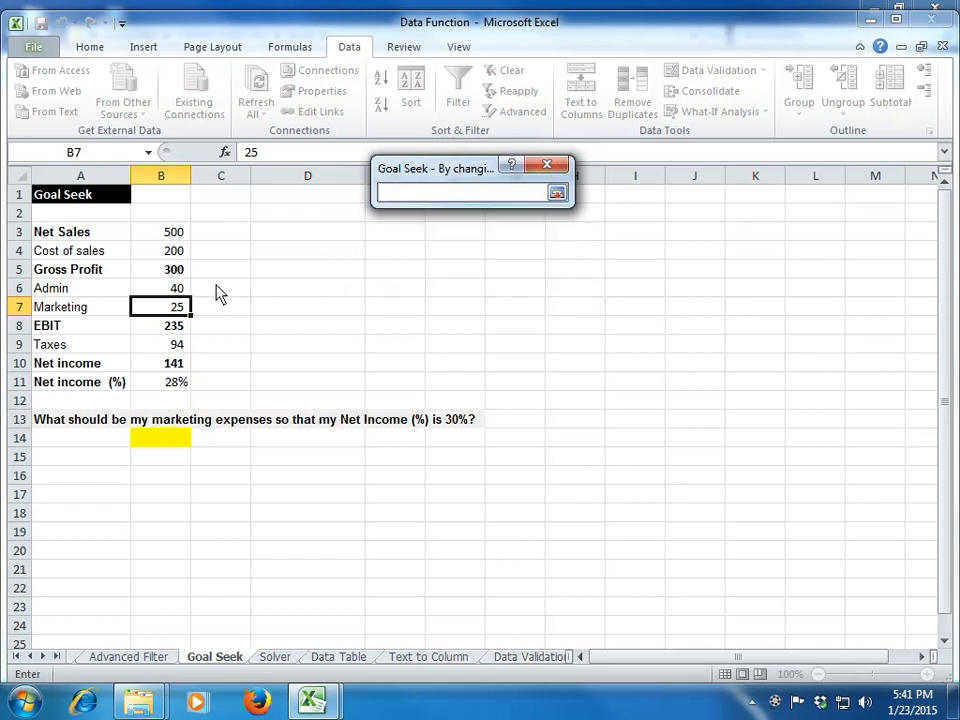
{"action": "left_click", "coordinate": [147, 312]}
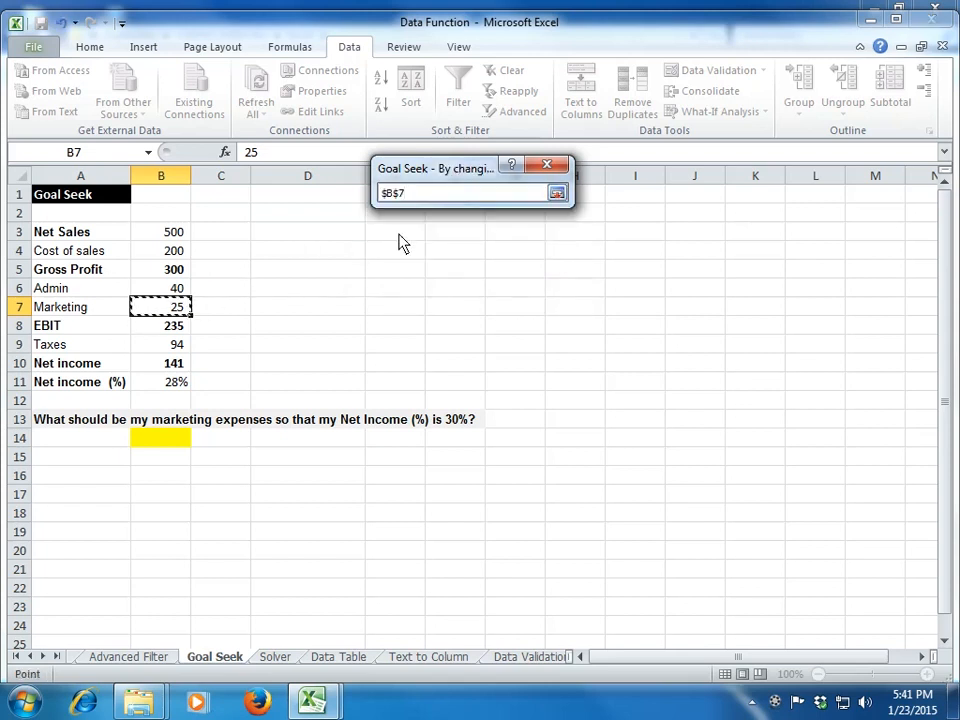
{"action": "left_click", "coordinate": [556, 194]}
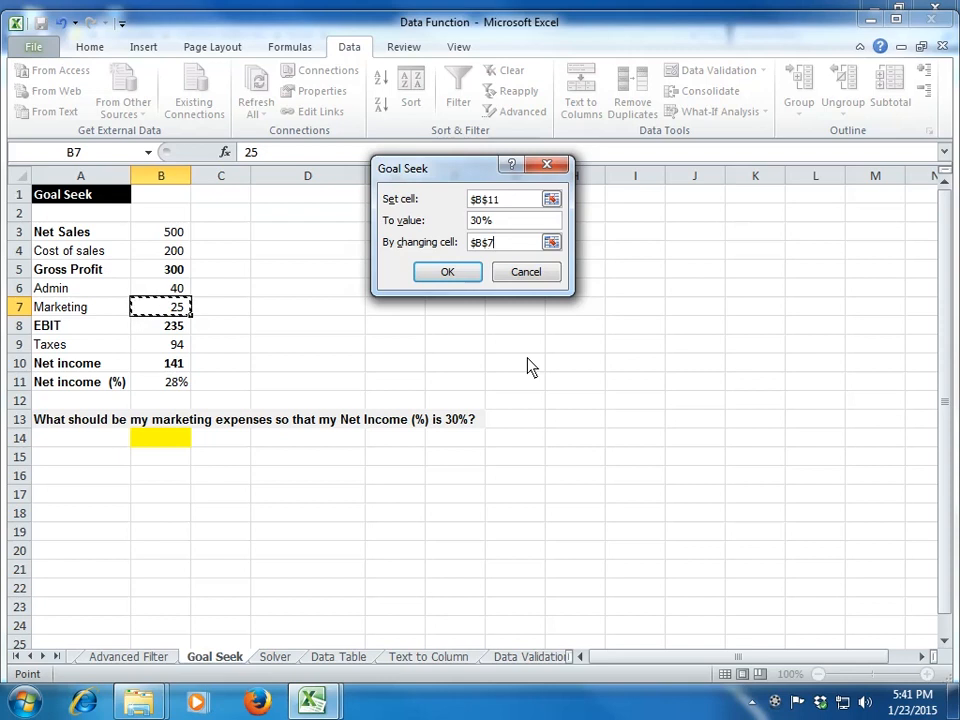
{"action": "left_click", "coordinate": [448, 272]}
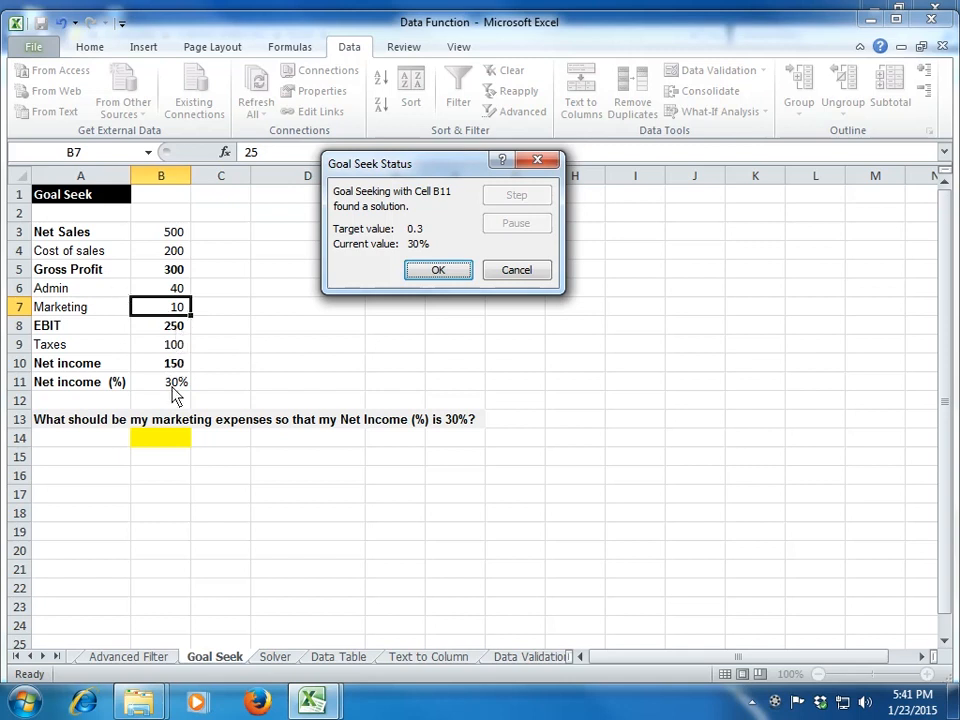
{"action": "left_click", "coordinate": [516, 271]}
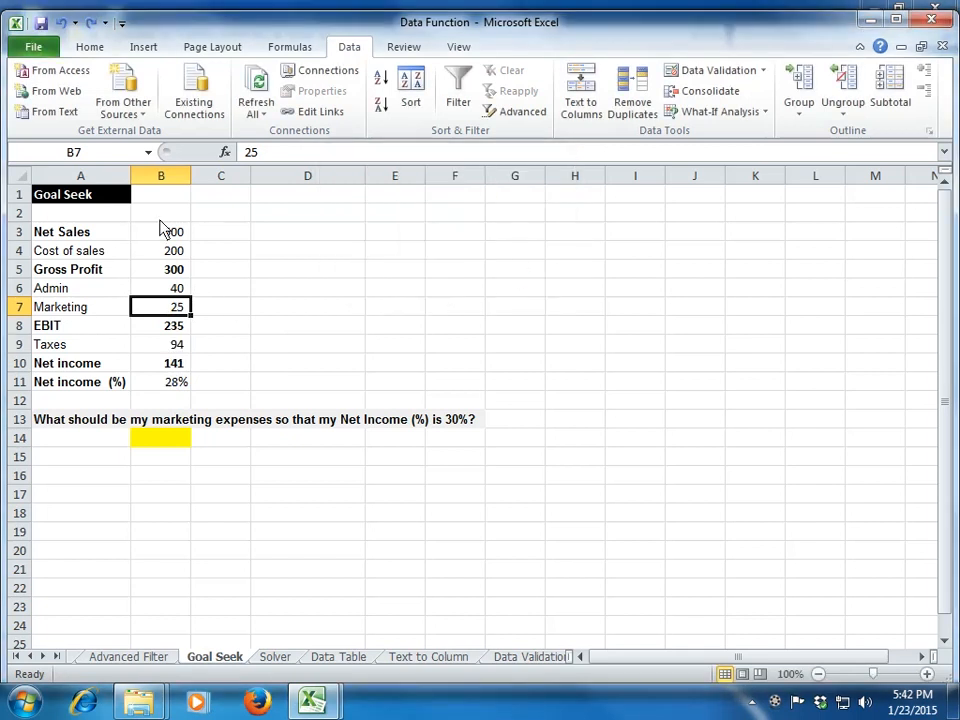
Step: Run Goal Seek again with B11 as the set cell, 30% as the target and B7 as the changing cell, accepting the solution
{"action": "left_click", "coordinate": [718, 113]}
{"action": "left_click", "coordinate": [722, 155]}
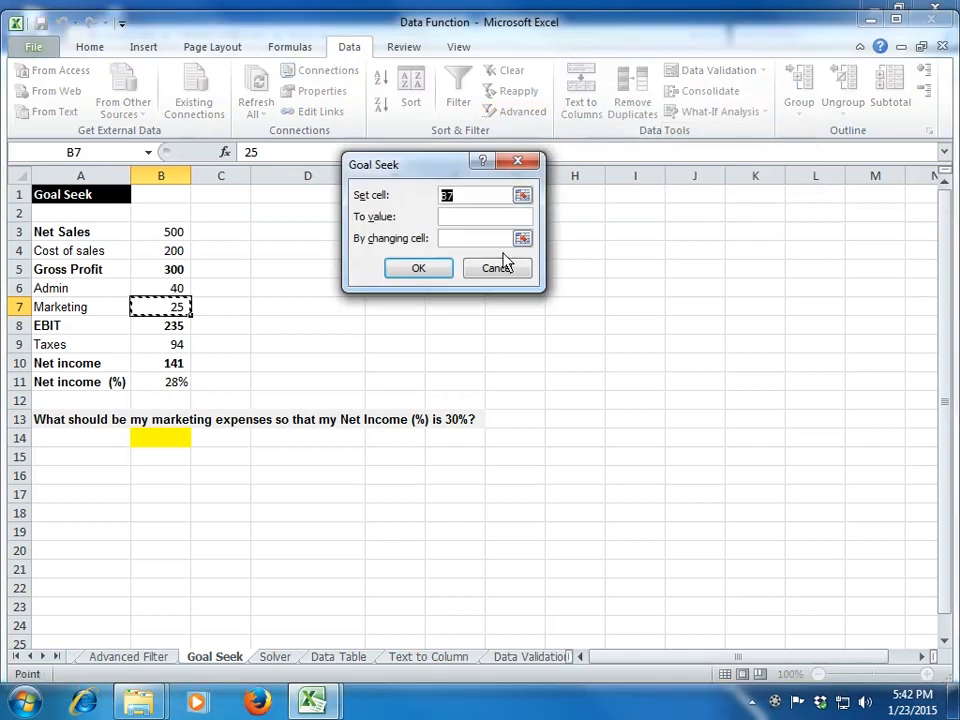
{"action": "left_click", "coordinate": [176, 383]}
{"action": "left_click", "coordinate": [468, 217]}
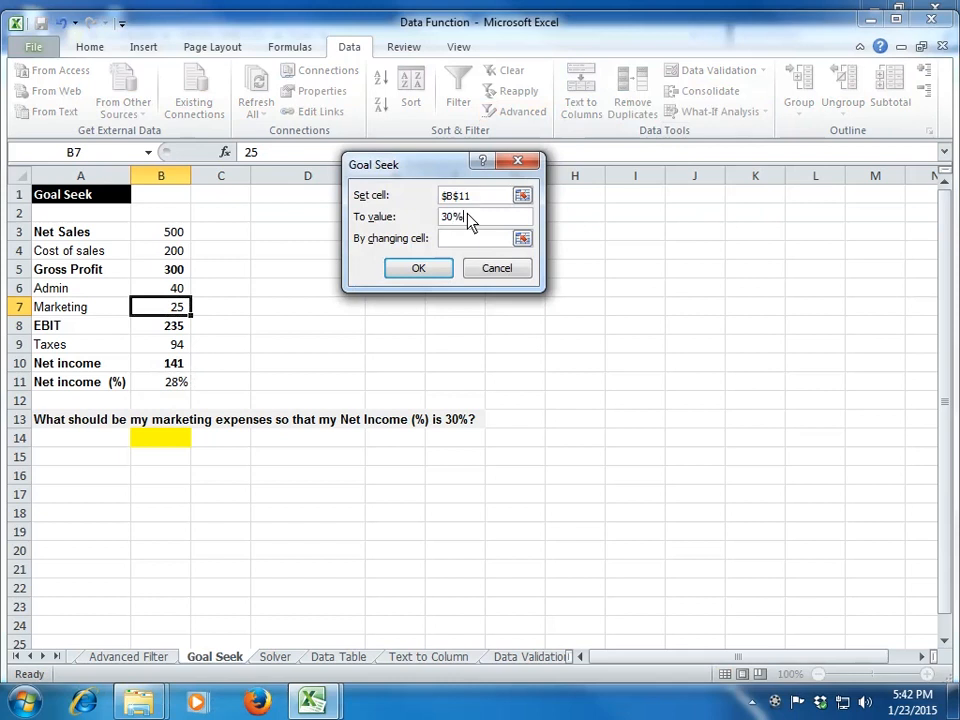
{"action": "left_click", "coordinate": [522, 238]}
{"action": "left_click", "coordinate": [155, 307]}
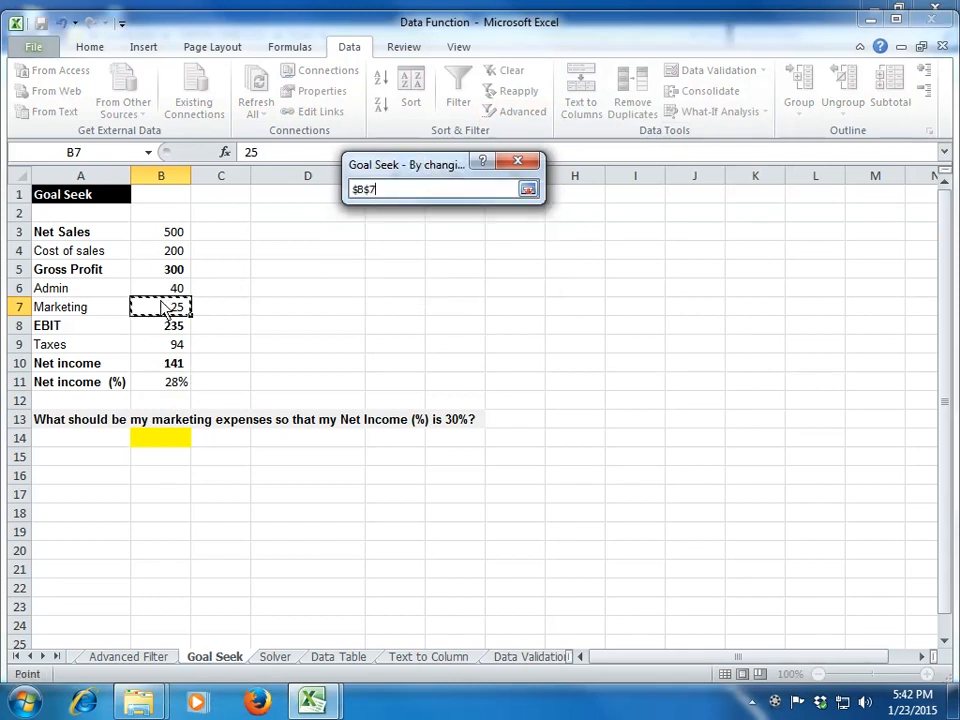
{"action": "left_click", "coordinate": [527, 190]}
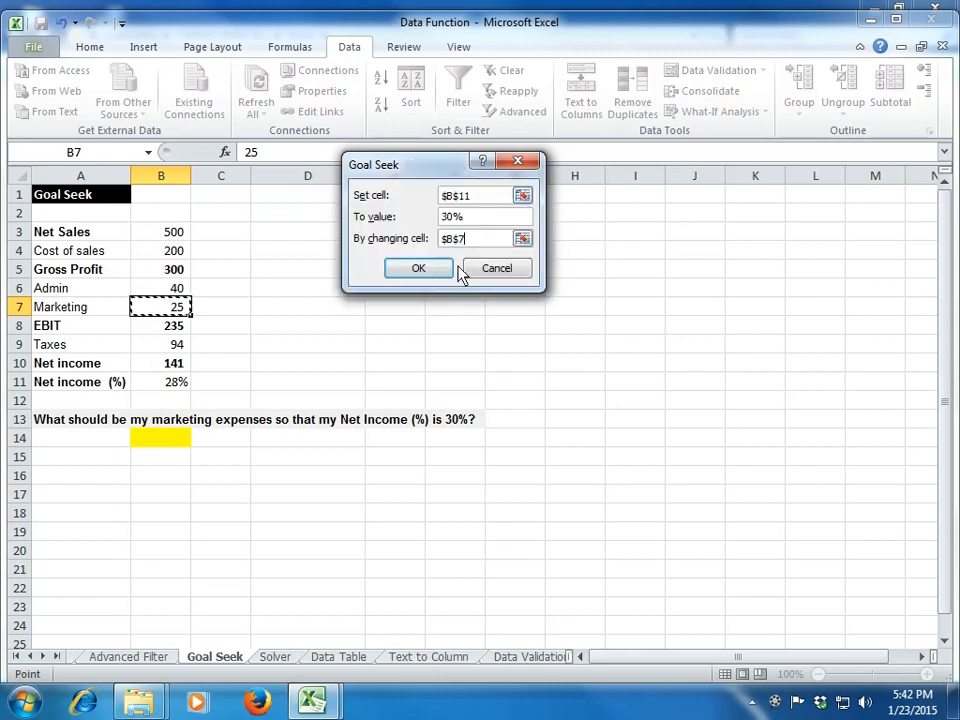
{"action": "left_click", "coordinate": [443, 276]}
{"action": "left_click", "coordinate": [397, 272]}
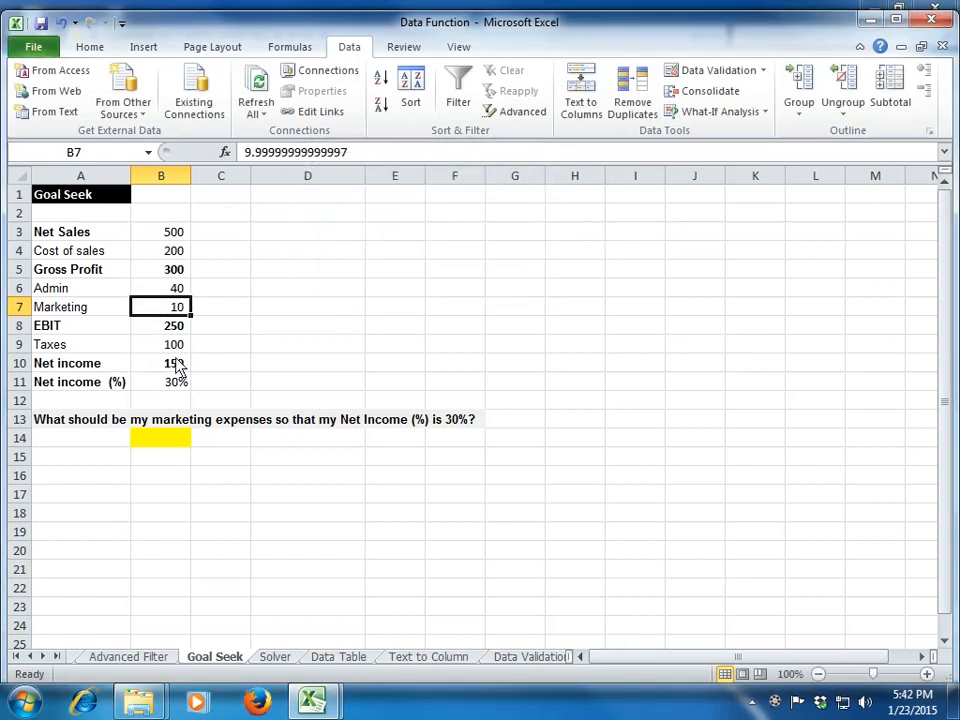
Step: Review the recalculated income statement values in column B and undo the Goal Seek change to marketing
{"action": "left_click", "coordinate": [170, 386]}
{"action": "key", "text": "Up"}
{"action": "key", "text": "Up"}
{"action": "key", "text": "Up"}
{"action": "key", "text": "Up"}
{"action": "key", "text": "Left"}
{"action": "key", "text": "Right"}
{"action": "key", "text": "Up"}
{"action": "key", "text": "Up"}
{"action": "key", "text": "Up"}
{"action": "key", "text": "Up"}
{"action": "key", "text": "Down"}
{"action": "key", "text": "Down"}
{"action": "key", "text": "Down"}
{"action": "key", "text": "Down"}
{"action": "key", "text": "Down"}
{"action": "key", "text": "Down"}
{"action": "key", "text": "Down"}
{"action": "key", "text": "Down"}
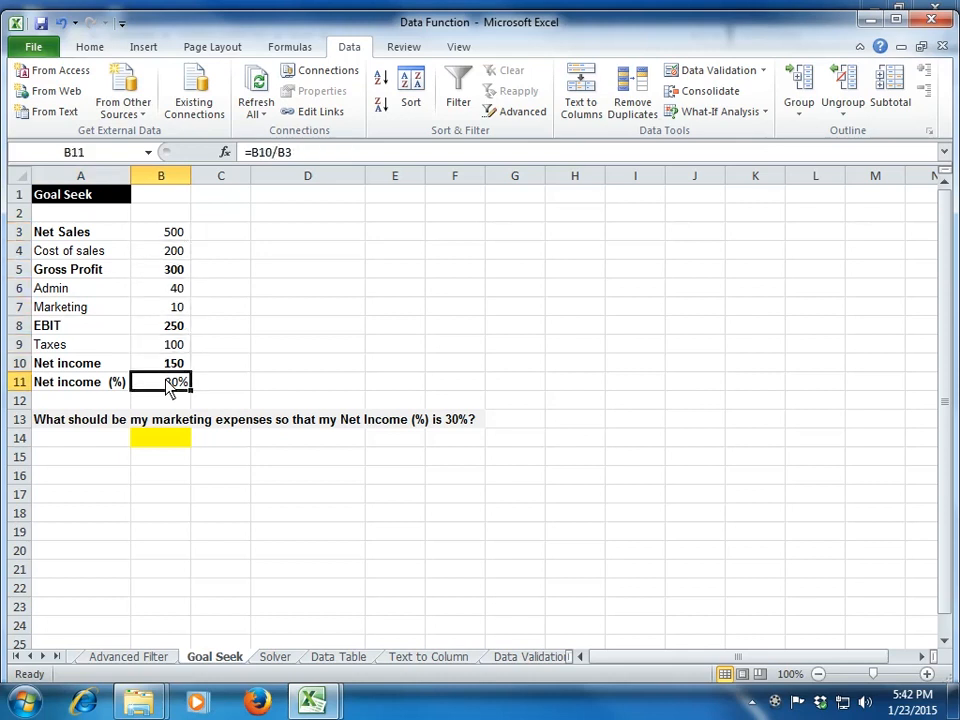
{"action": "key", "text": "ctrl+z"}
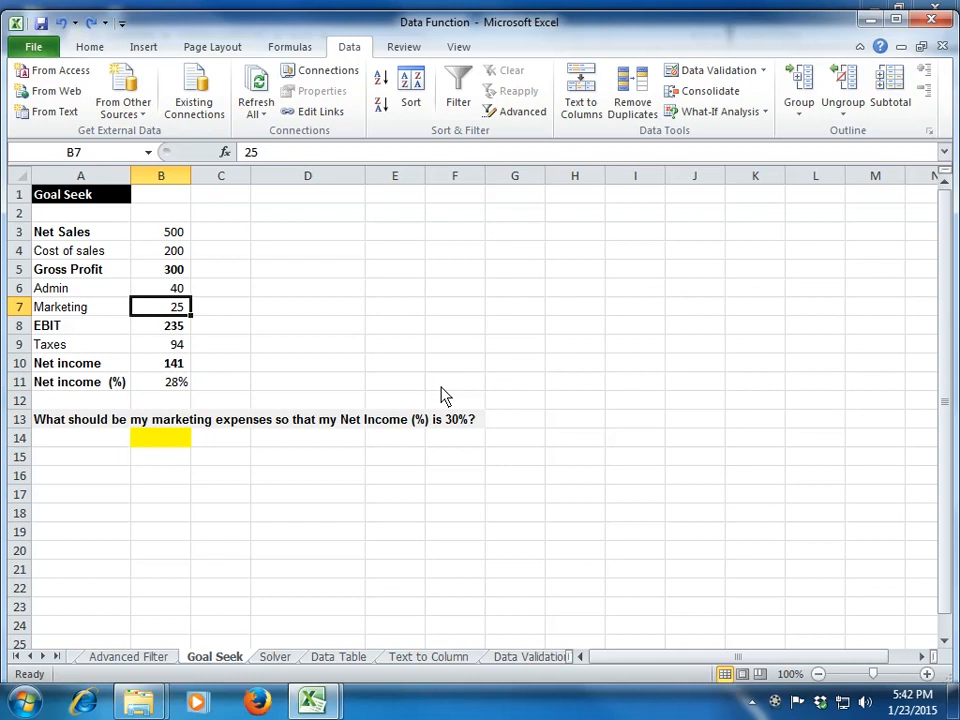
Step: Switch to the Solver sheet and select the base rate in B4 of Example 1
{"action": "key", "text": "ctrl+Page_Down"}
{"action": "key", "text": "Up"}
{"action": "key", "text": "Up"}
{"action": "key", "text": "Up"}
{"action": "key", "text": "Up"}
{"action": "key", "text": "Up"}
{"action": "key", "text": "Up"}
{"action": "key", "text": "Up"}
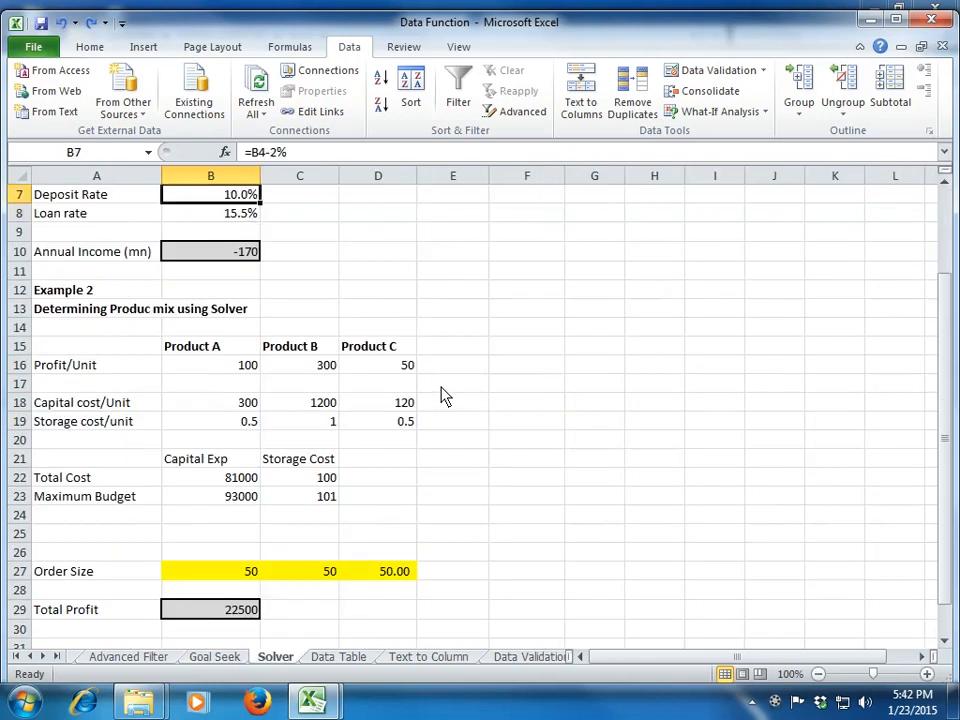
{"action": "key", "text": "Down"}
{"action": "key", "text": "Down"}
{"action": "key", "text": "Down"}
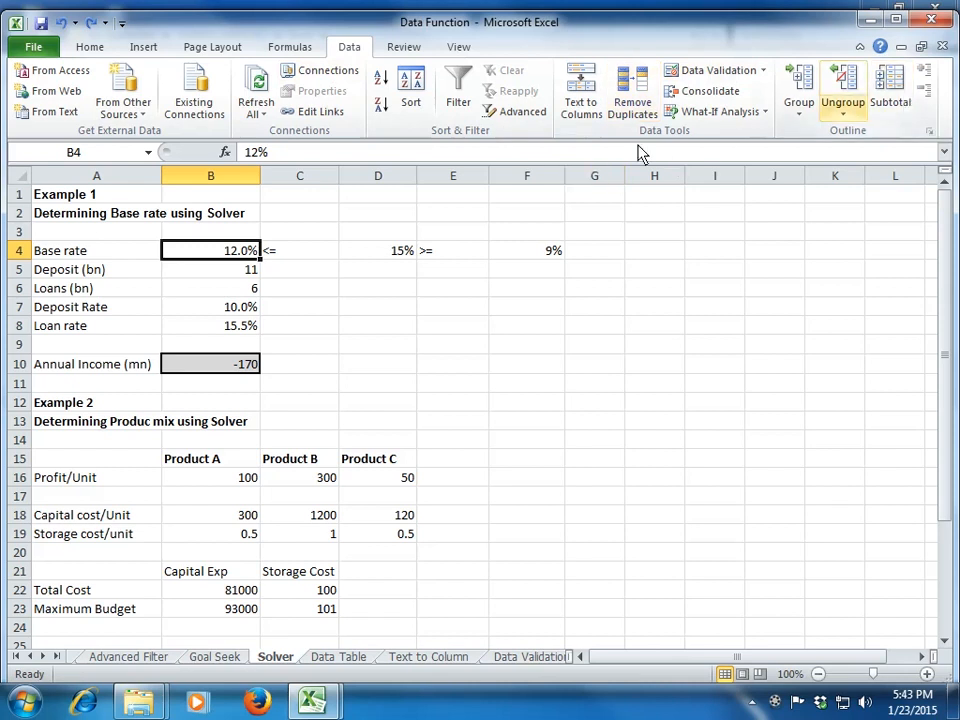
Step: Enable the Solver Add-in through the Excel add-ins options
{"action": "left_click", "coordinate": [40, 50]}
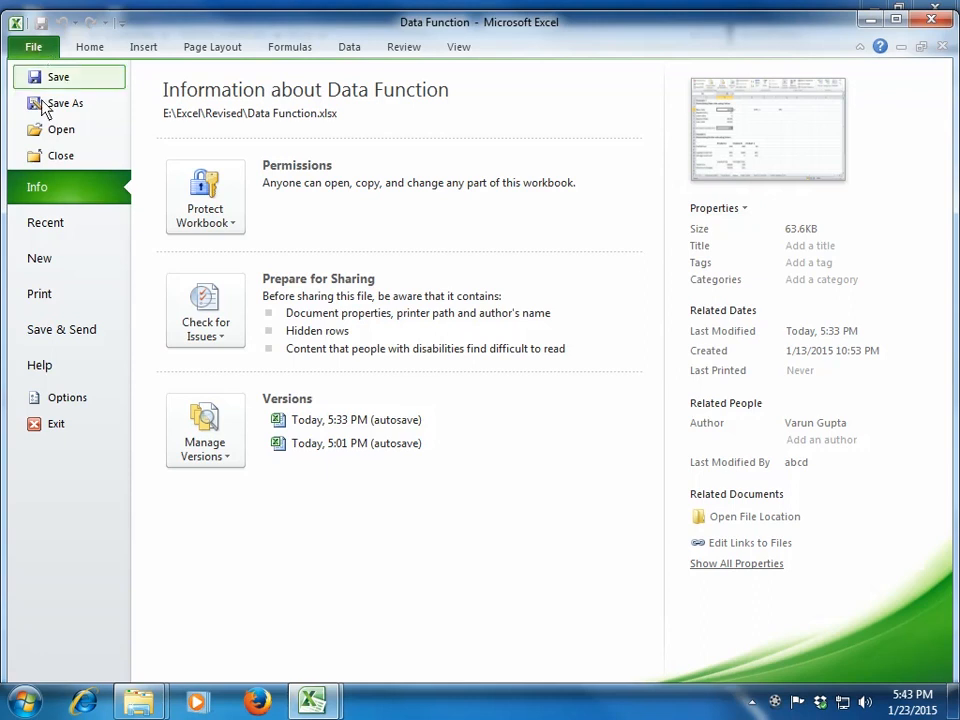
{"action": "left_click", "coordinate": [68, 398]}
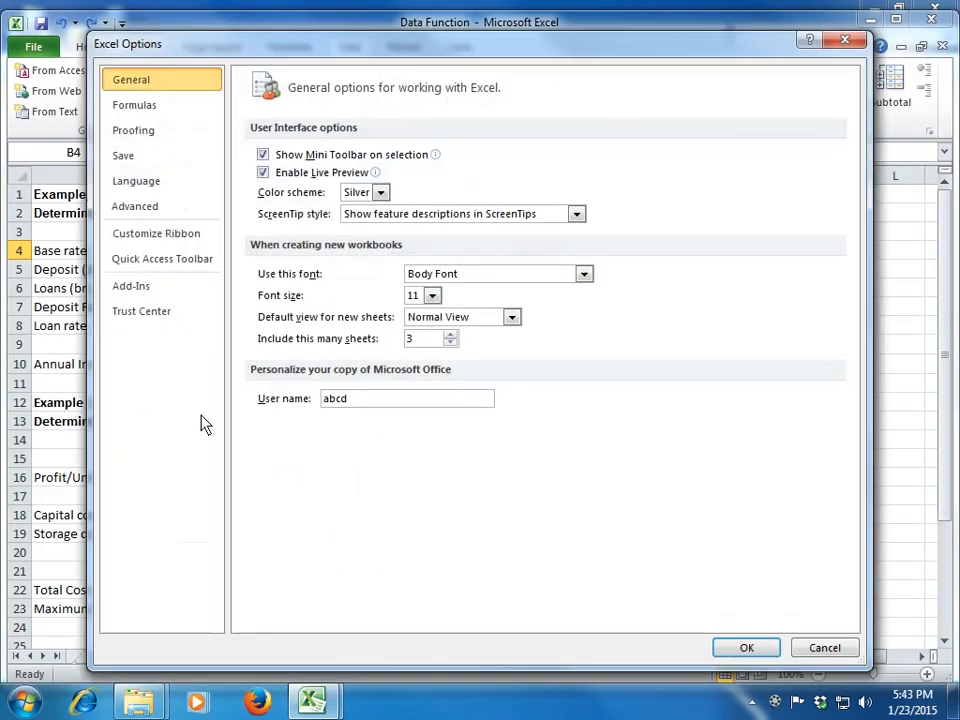
{"action": "left_click", "coordinate": [195, 292]}
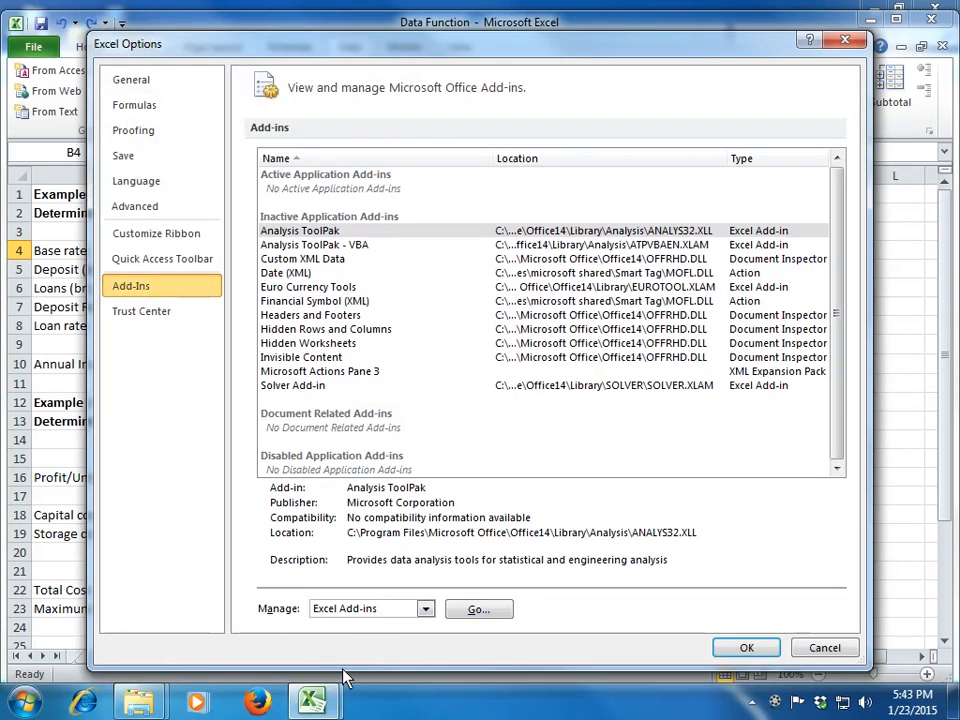
{"action": "left_click", "coordinate": [474, 610]}
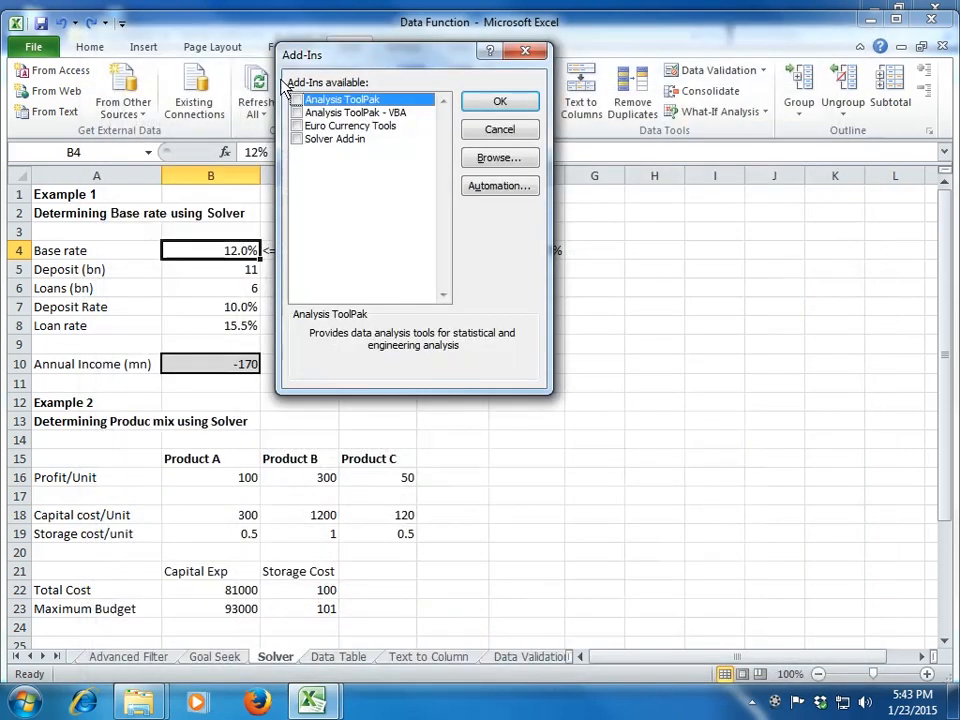
{"action": "left_click", "coordinate": [330, 142]}
{"action": "left_click", "coordinate": [297, 139]}
{"action": "left_click", "coordinate": [480, 106]}
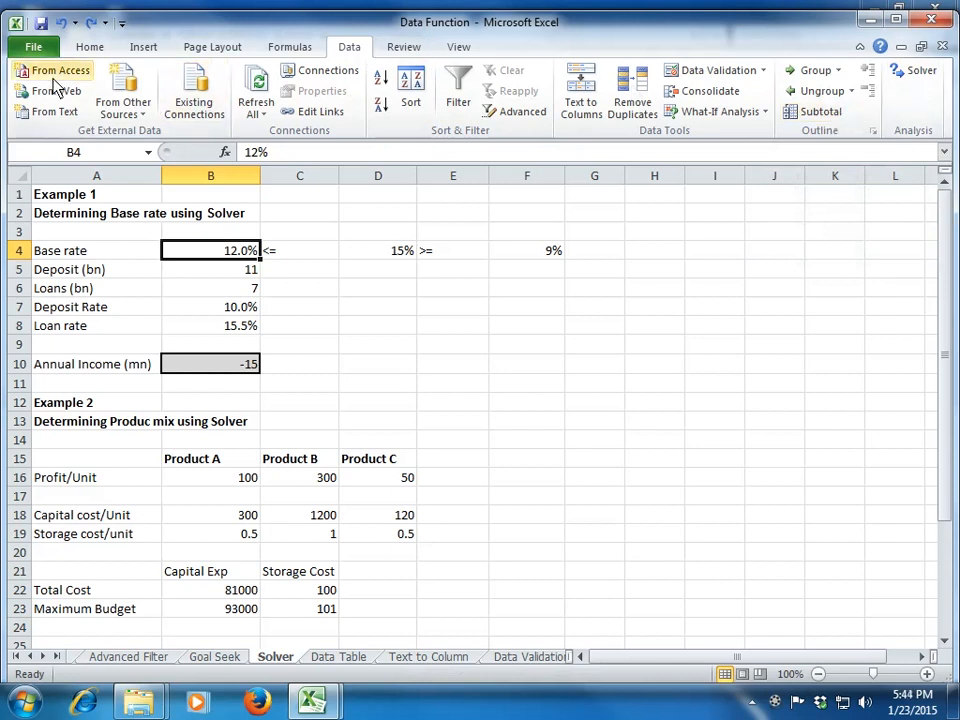
Step: Reopen the Excel add-ins list to check that Solver Add-in is enabled, and close it
{"action": "left_click", "coordinate": [34, 47]}
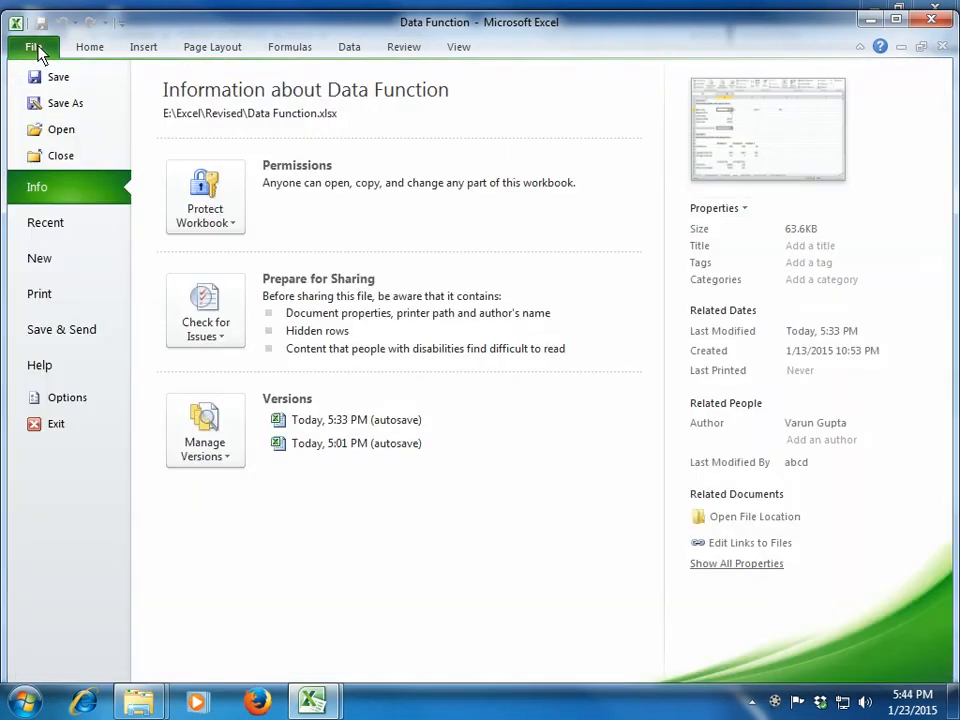
{"action": "left_click", "coordinate": [47, 396]}
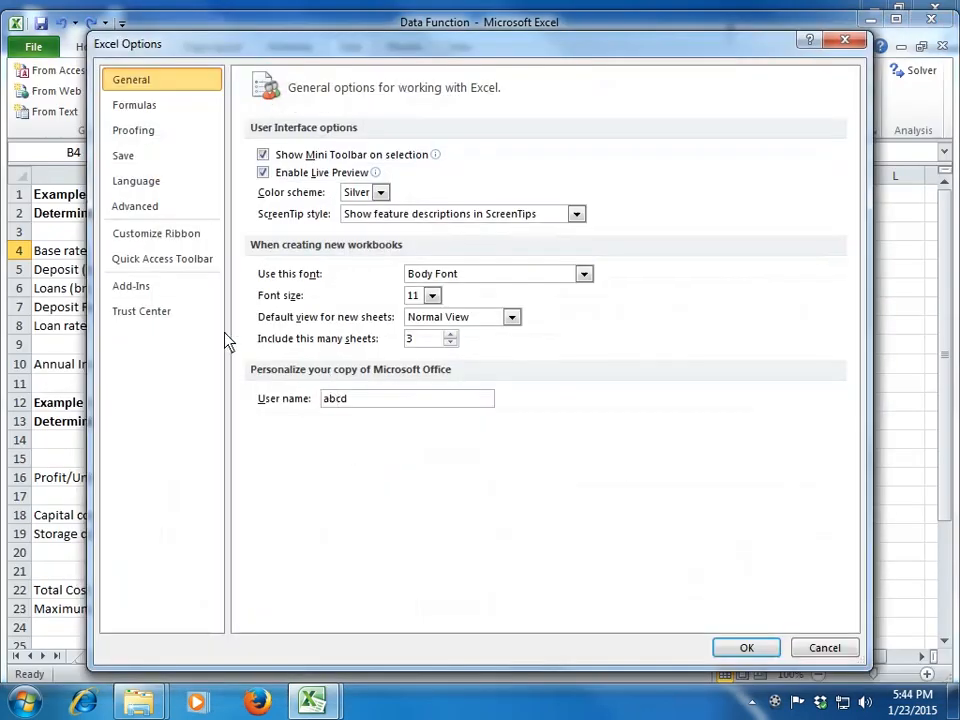
{"action": "left_click", "coordinate": [180, 290]}
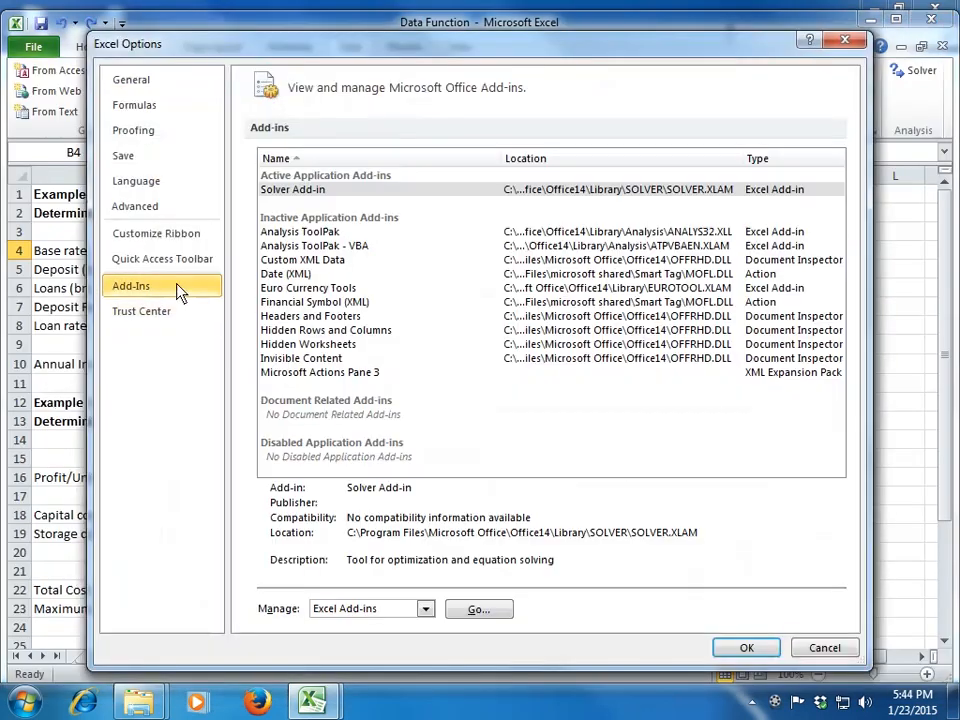
{"action": "left_click", "coordinate": [476, 612]}
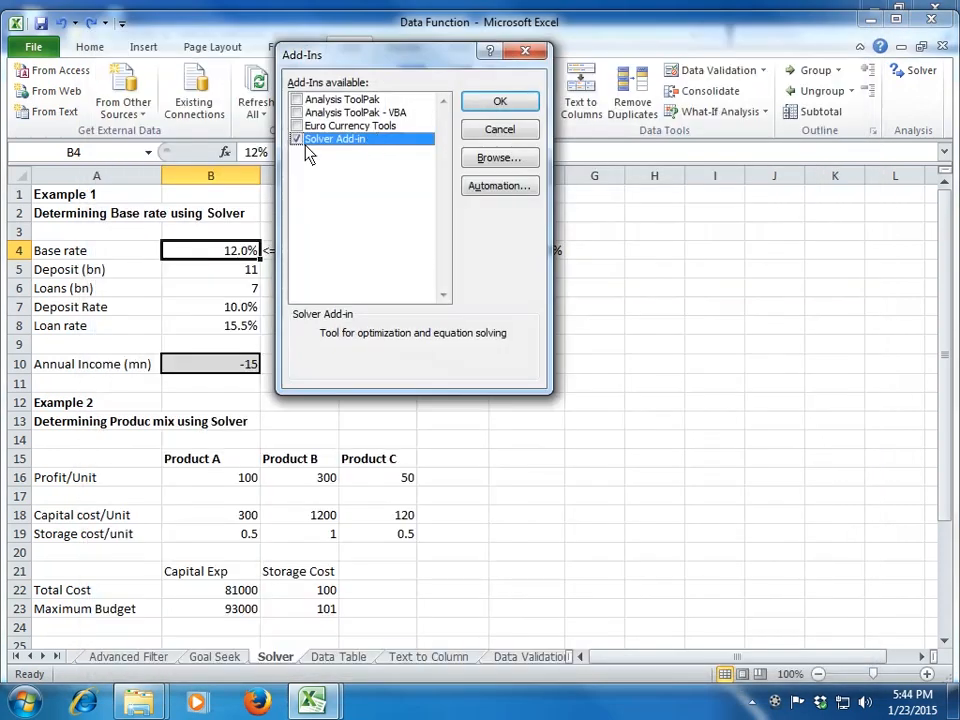
{"action": "left_click", "coordinate": [480, 106]}
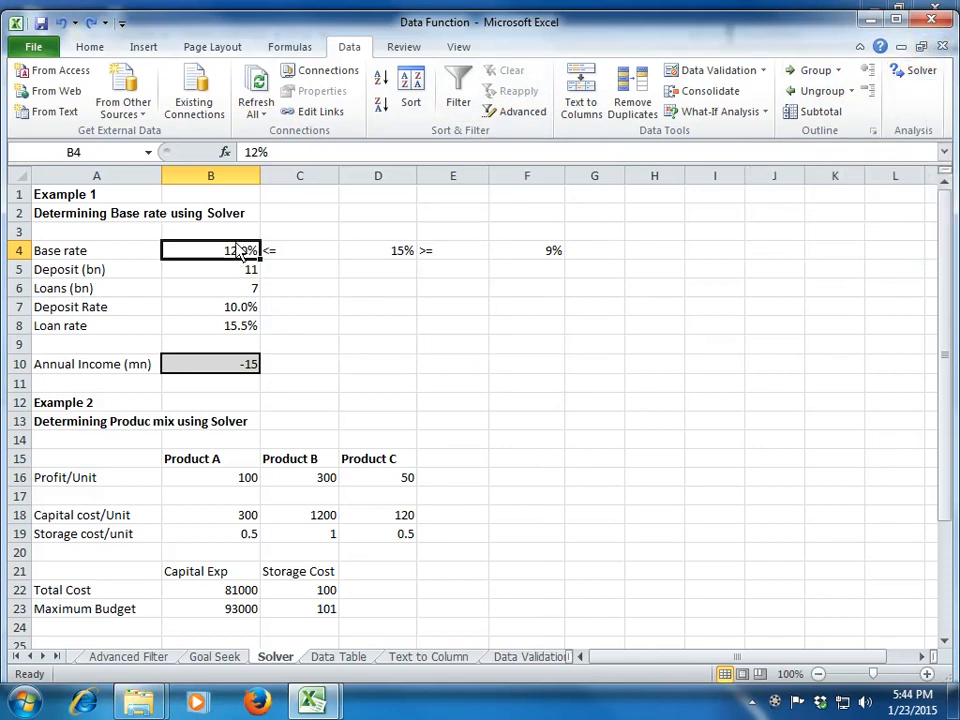
Step: Examine the formulas for the deposit rate in B7, the loan rate in B8 and the deposits in B5
{"action": "left_click", "coordinate": [217, 334]}
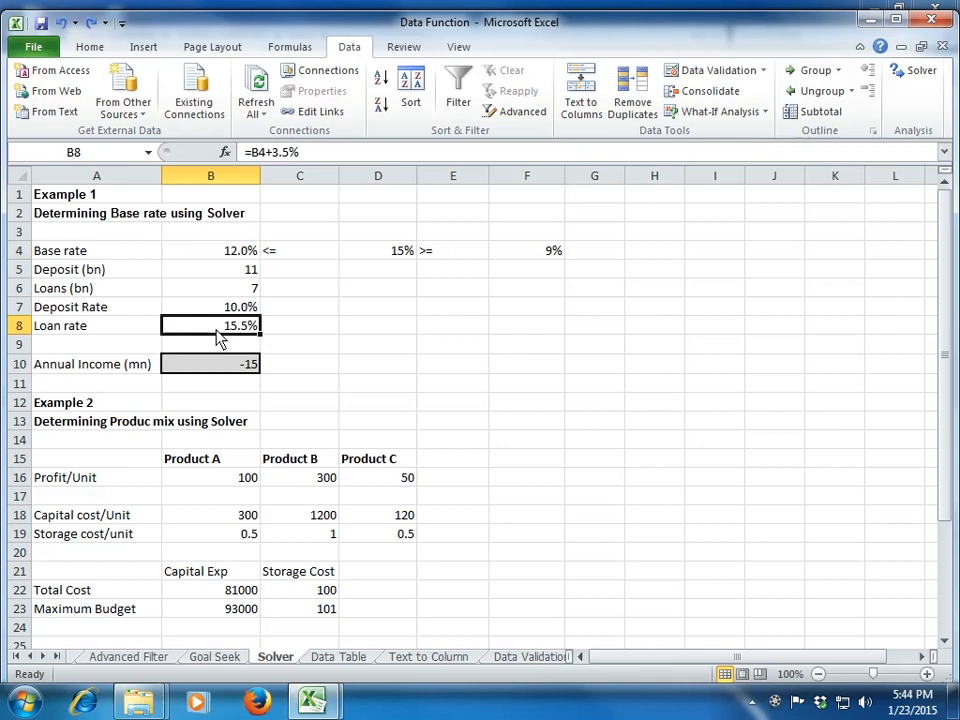
{"action": "key", "text": "Up"}
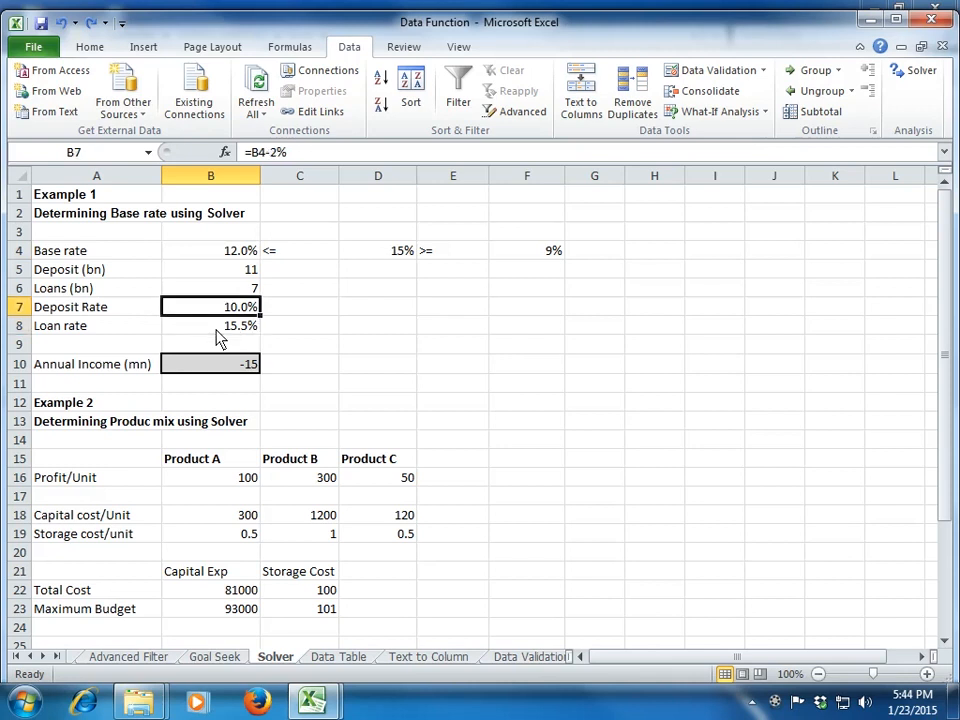
{"action": "key", "text": "F2"}
{"action": "key", "text": "Return"}
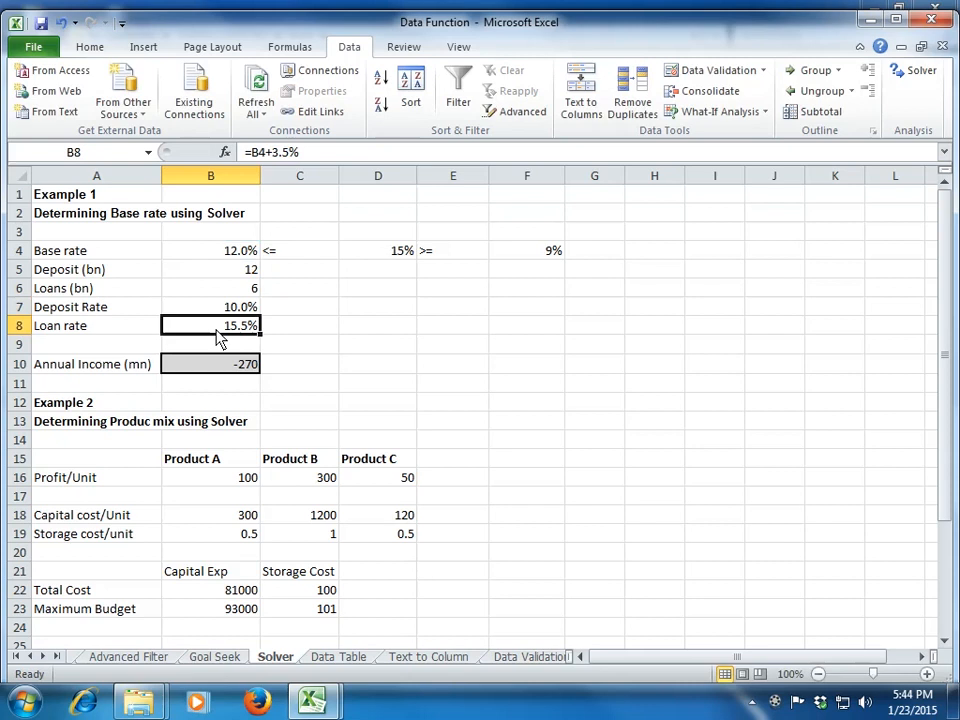
{"action": "key", "text": "F2"}
{"action": "key", "text": "Return"}
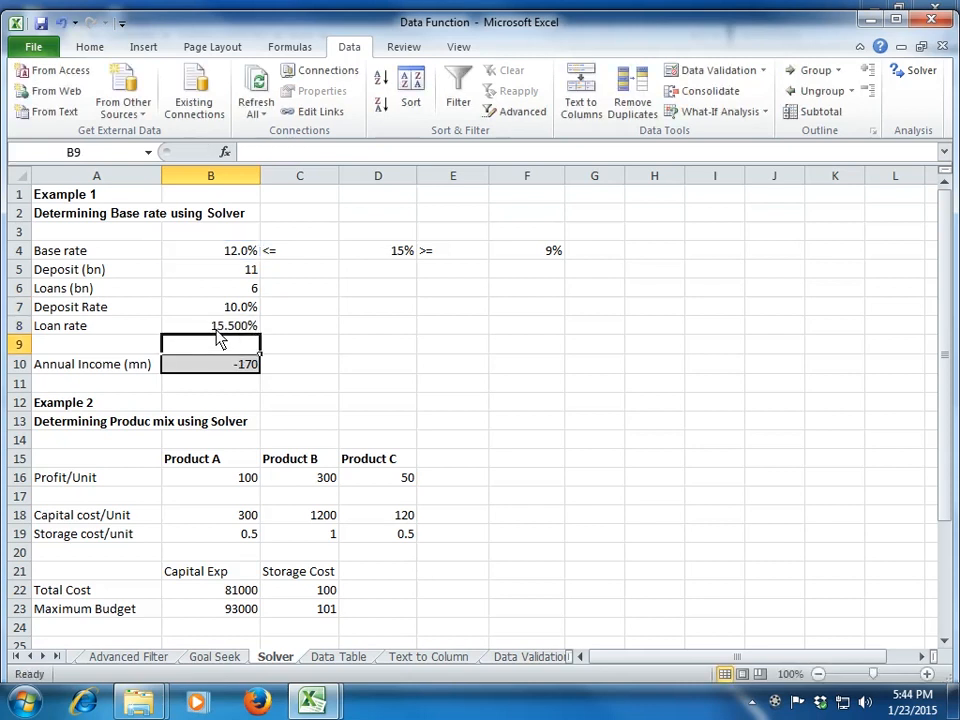
{"action": "key", "text": "Up"}
{"action": "key", "text": "Up"}
{"action": "key", "text": "Up"}
{"action": "key", "text": "Up"}
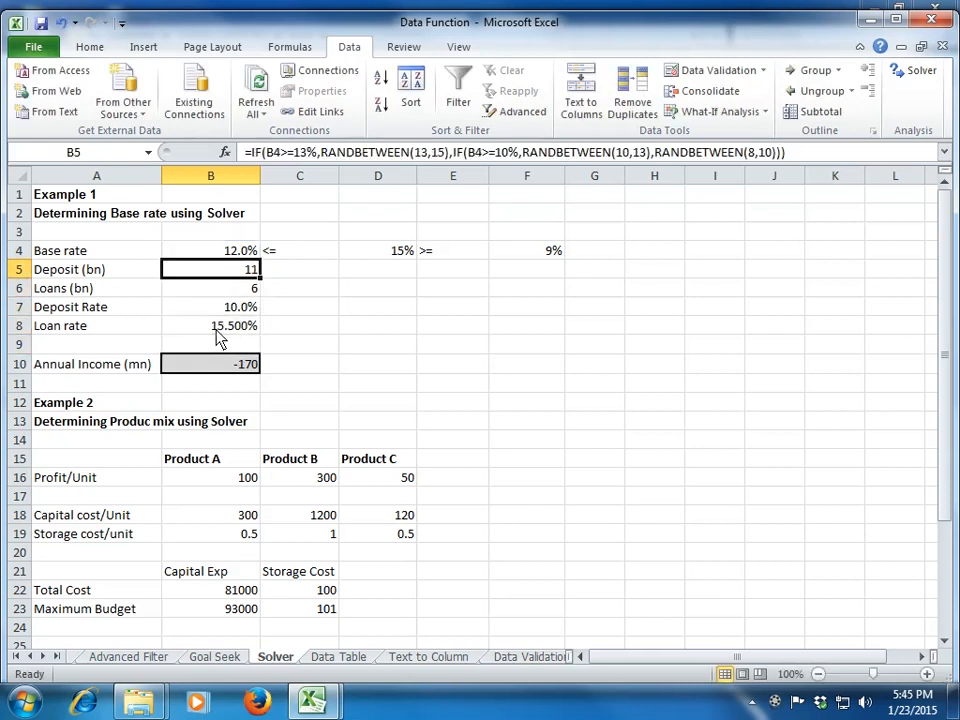
{"action": "key", "text": "Up"}
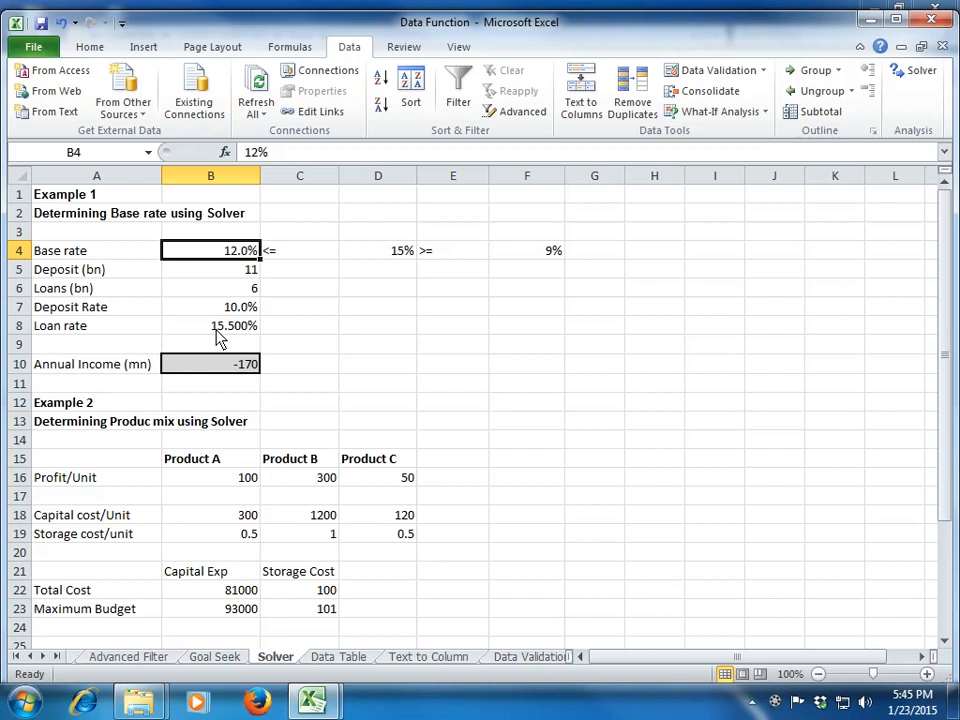
Step: Try a base rate of 13% in B4, check the dependent cells, and undo the change
{"action": "type", "text": "13%"}
{"action": "key", "text": "Return"}
{"action": "key", "text": "Down"}
{"action": "key", "text": "Down"}
{"action": "key", "text": "Up"}
{"action": "key", "text": "Up"}
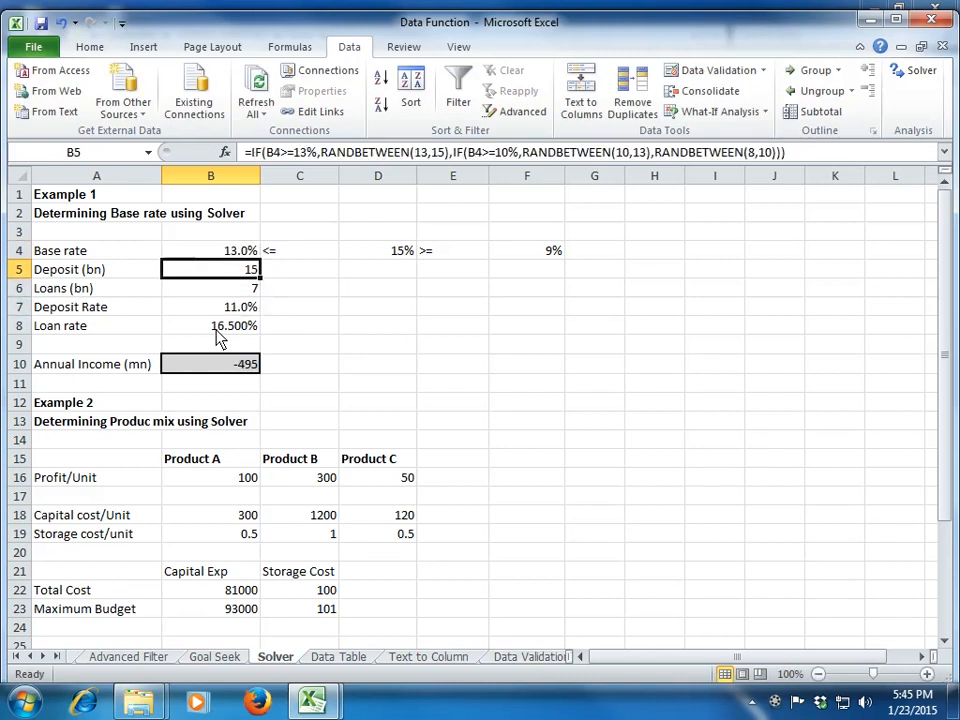
{"action": "key", "text": "ctrl+z"}
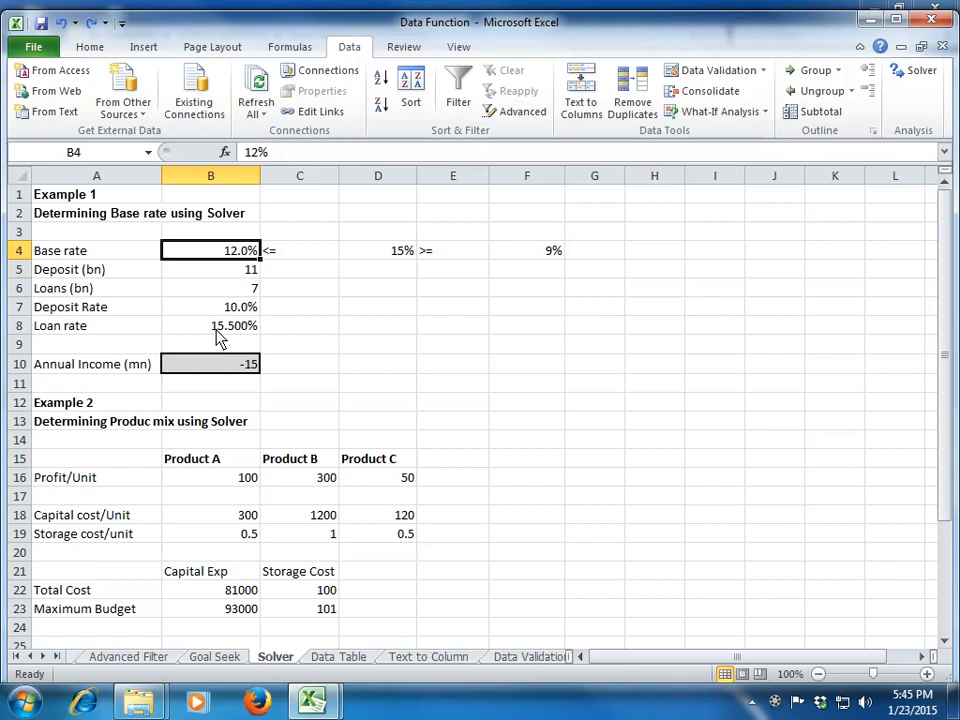
Step: Set the base rate in B4 to 10% and check the deposit and loan formulas in B5 and B6
{"action": "type", "text": "10%"}
{"action": "key", "text": "Return"}
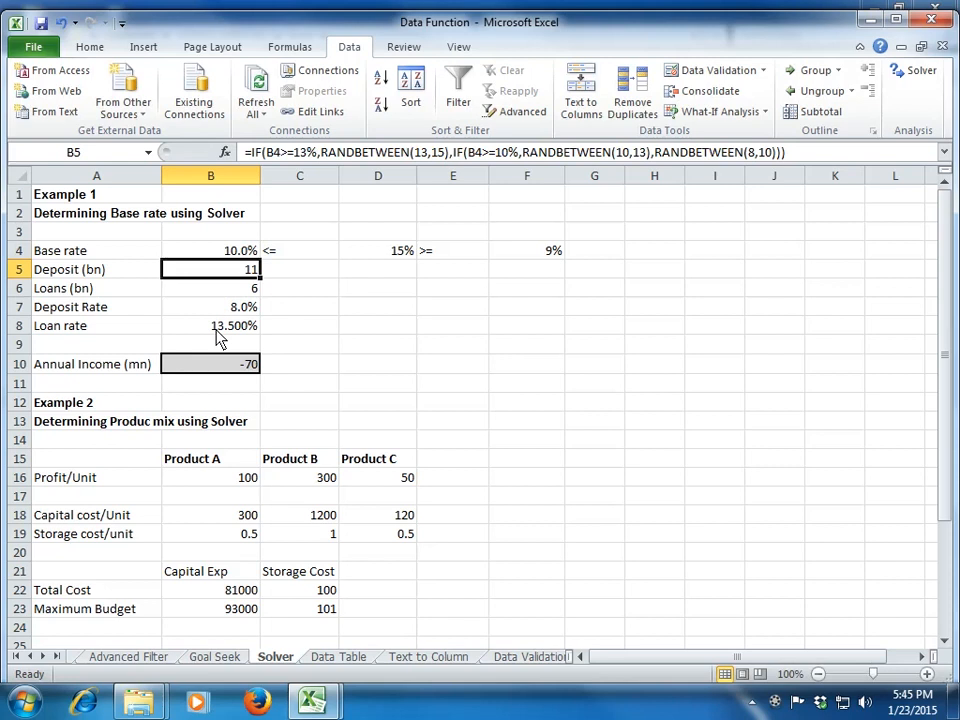
{"action": "key", "text": "Down"}
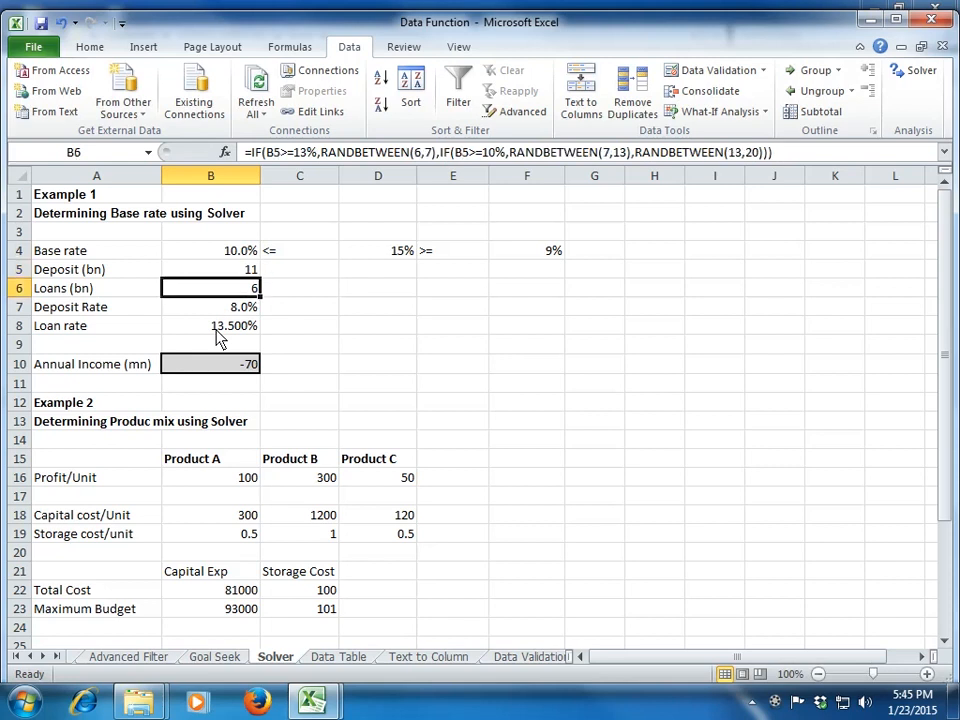
{"action": "key", "text": "Up"}
{"action": "key", "text": "Up"}
{"action": "key", "text": "Down"}
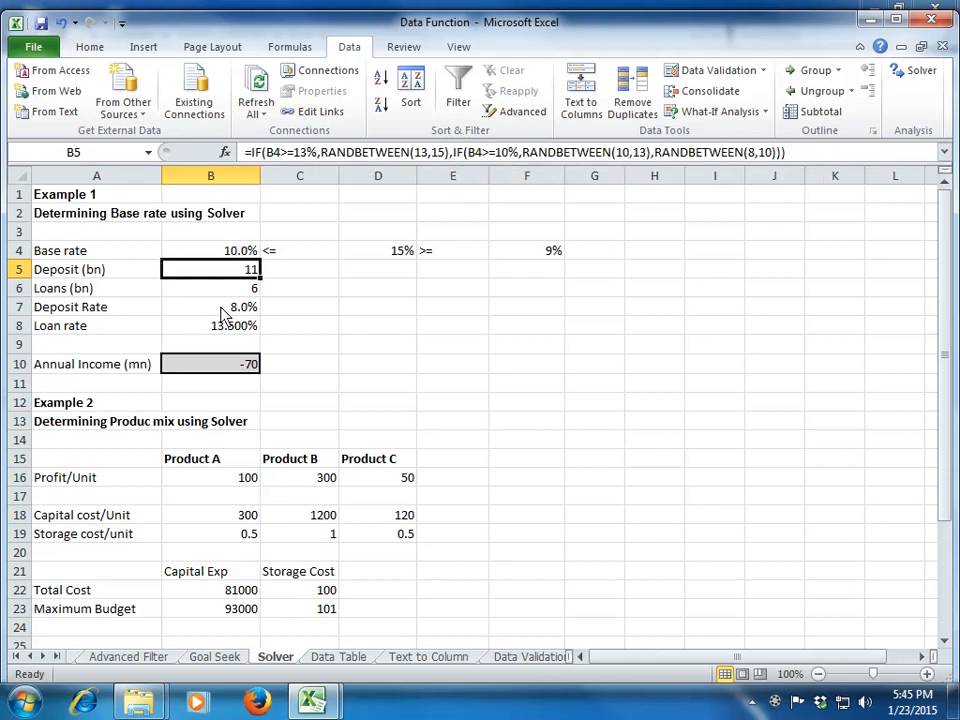
Step: Examine the annual income formula in B10 together with the loan amount and the deposit and loan rates it uses
{"action": "left_click", "coordinate": [228, 369]}
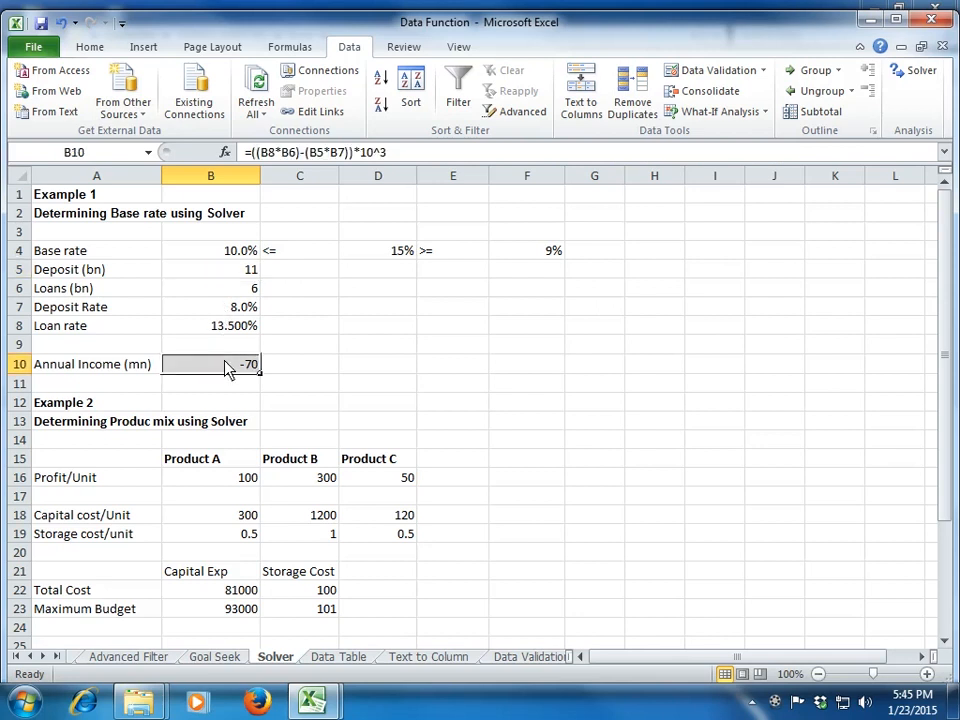
{"action": "left_click", "coordinate": [250, 288]}
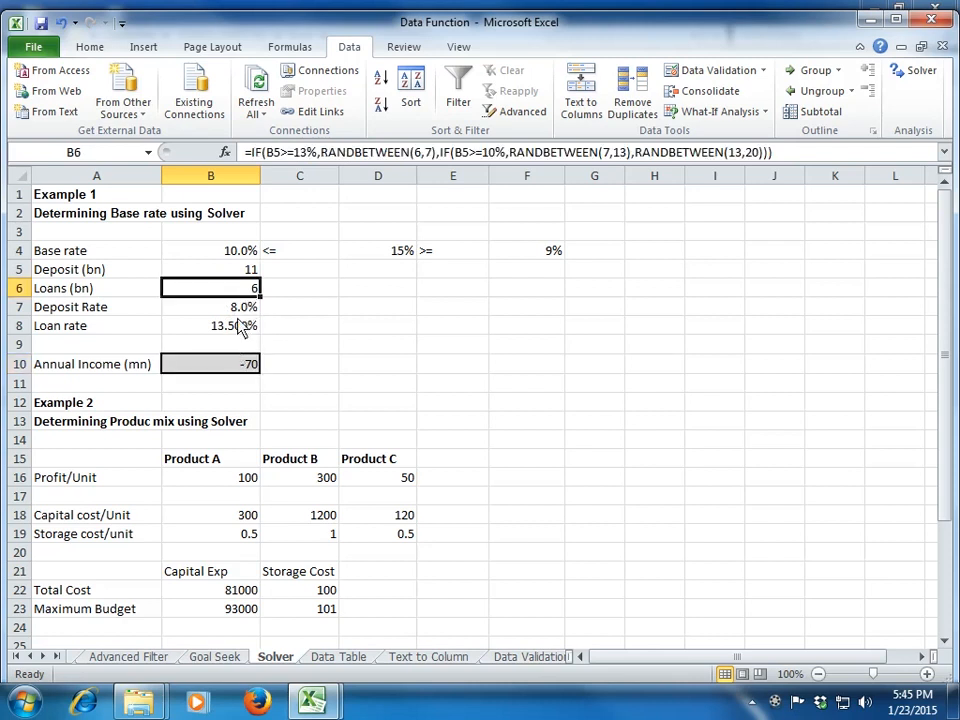
{"action": "left_click", "coordinate": [240, 326]}
{"action": "left_click", "coordinate": [241, 367]}
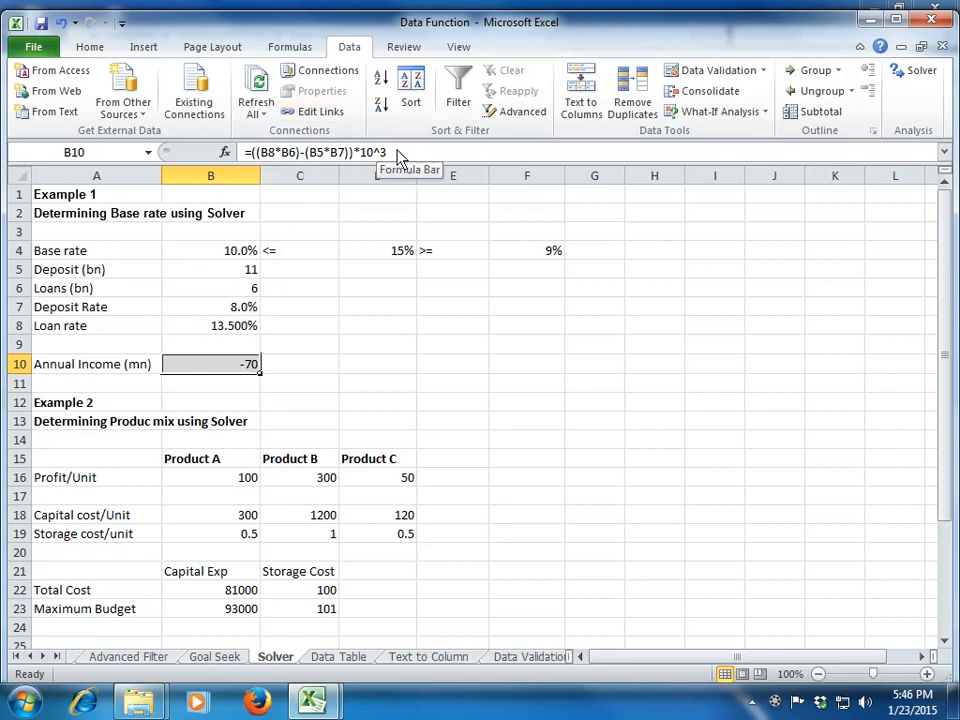
{"action": "left_click", "coordinate": [287, 313]}
{"action": "key", "text": "Left"}
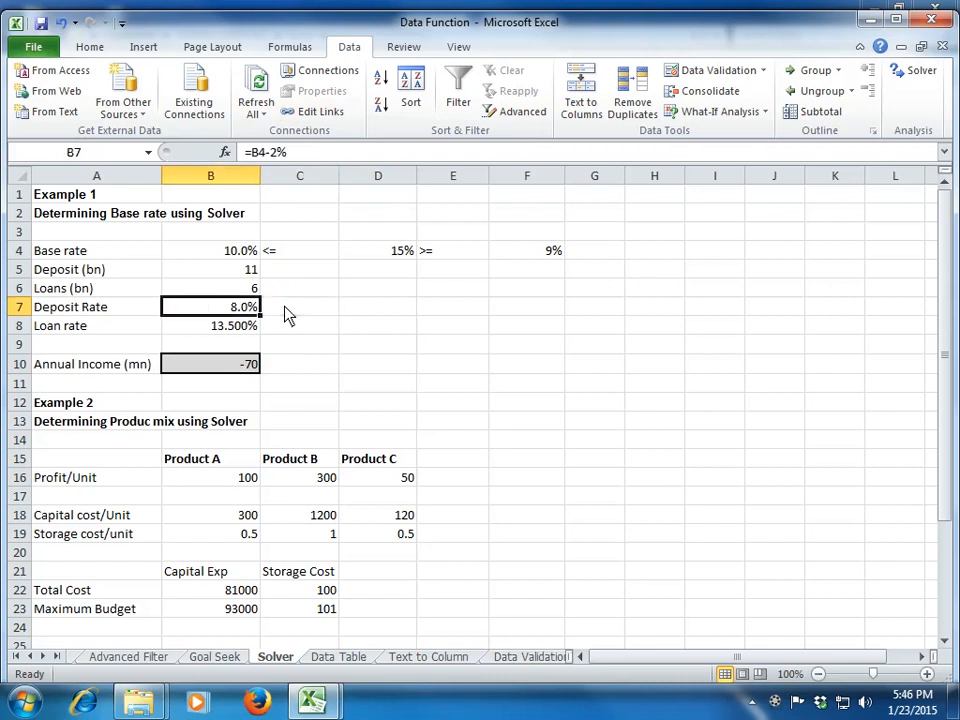
{"action": "key", "text": "Down"}
{"action": "key", "text": "Down"}
{"action": "key", "text": "Down"}
{"action": "key", "text": "Up"}
{"action": "key", "text": "Up"}
{"action": "key", "text": "Up"}
{"action": "key", "text": "Up"}
{"action": "key", "text": "Up"}
{"action": "key", "text": "Up"}
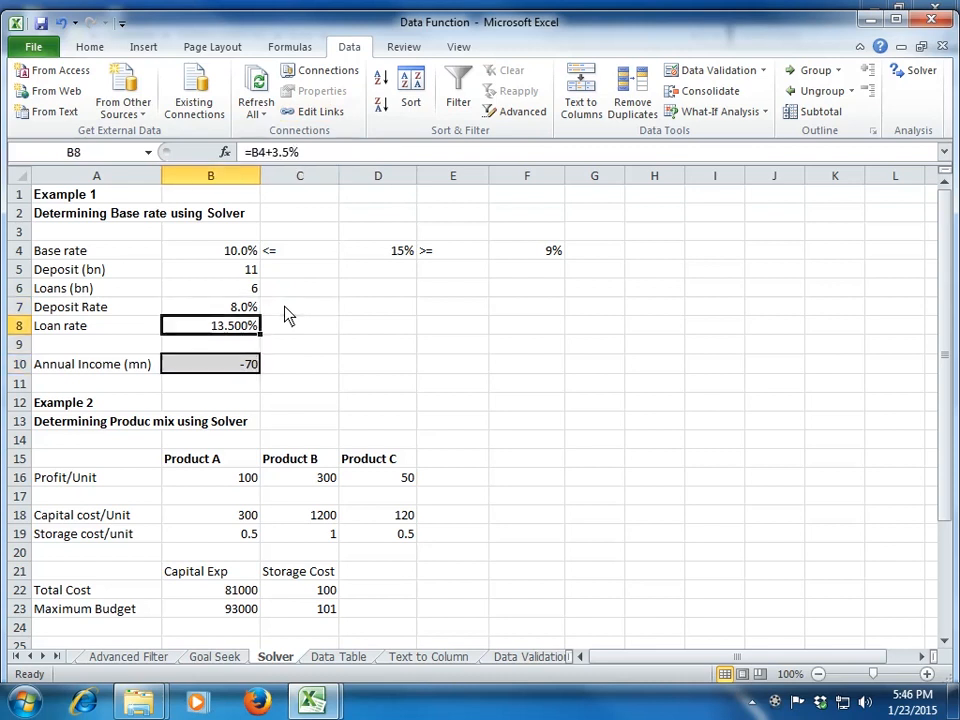
{"action": "key", "text": "Down"}
{"action": "key", "text": "Down"}
{"action": "key", "text": "Down"}
{"action": "key", "text": "Down"}
{"action": "key", "text": "Down"}
{"action": "key", "text": "Down"}
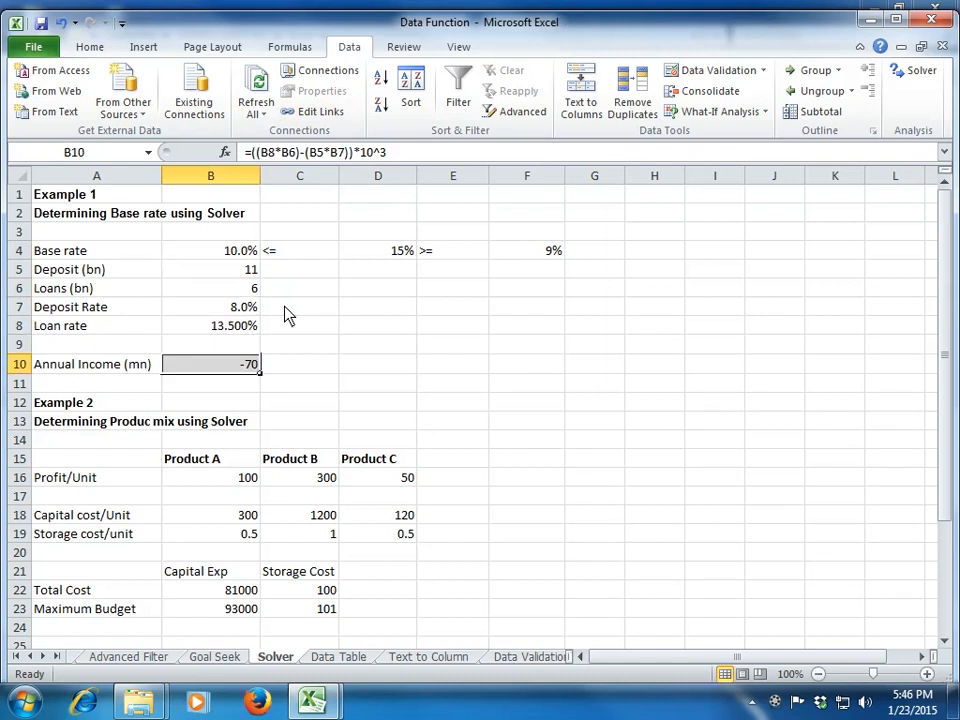
Step: Go through the deposit, loan and rate formulas in B5 to B8 once more and return to annual income in B10
{"action": "key", "text": "Up"}
{"action": "key", "text": "Up"}
{"action": "key", "text": "Up"}
{"action": "key", "text": "Up"}
{"action": "key", "text": "Up"}
{"action": "key", "text": "Up"}
{"action": "key", "text": "Down"}
{"action": "key", "text": "Down"}
{"action": "key", "text": "Down"}
{"action": "key", "text": "Down"}
{"action": "key", "text": "Down"}
{"action": "key", "text": "Down"}
{"action": "key", "text": "Down"}
{"action": "key", "text": "Up"}
{"action": "key", "text": "Up"}
{"action": "key", "text": "Up"}
{"action": "key", "text": "Up"}
{"action": "key", "text": "Up"}
{"action": "key", "text": "Up"}
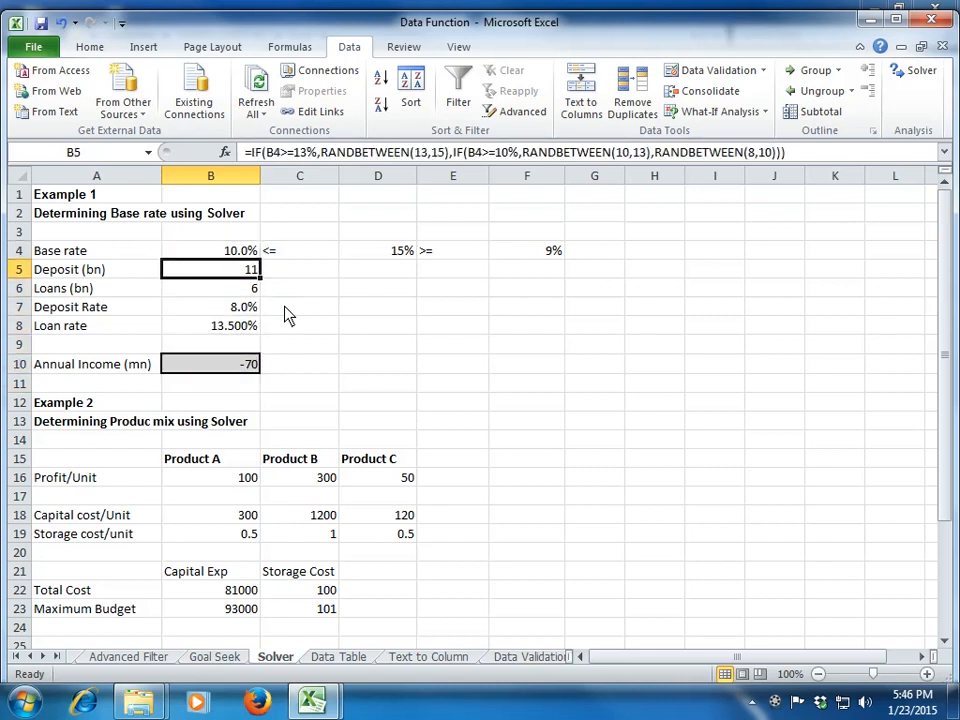
{"action": "key", "text": "Down"}
{"action": "key", "text": "Down"}
{"action": "key", "text": "Up"}
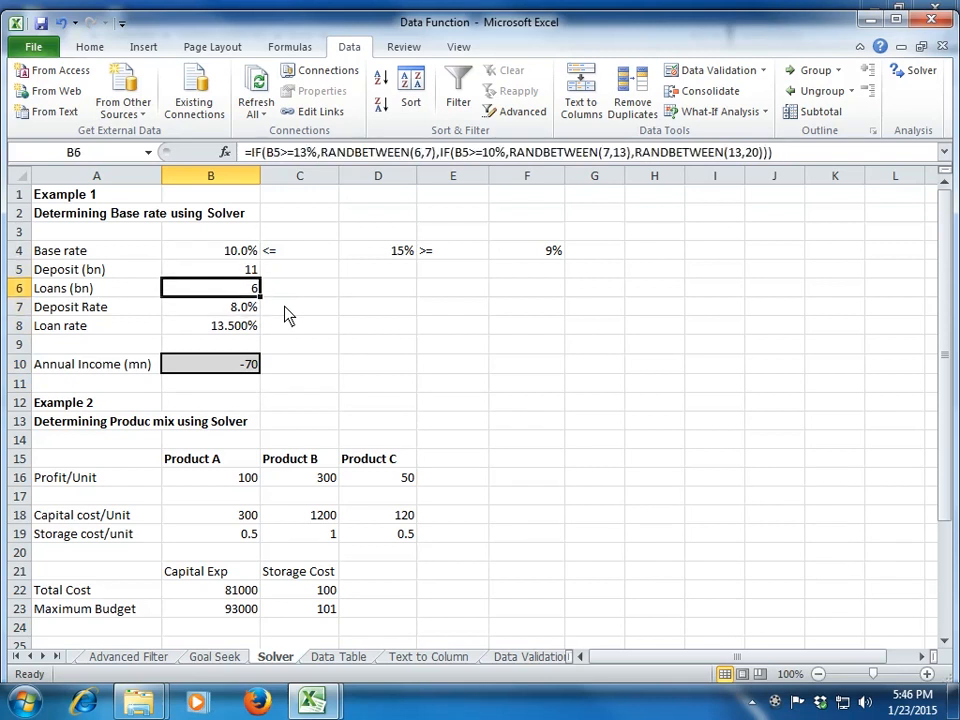
{"action": "key", "text": "Down"}
{"action": "key", "text": "Down"}
{"action": "key", "text": "Down"}
{"action": "key", "text": "Down"}
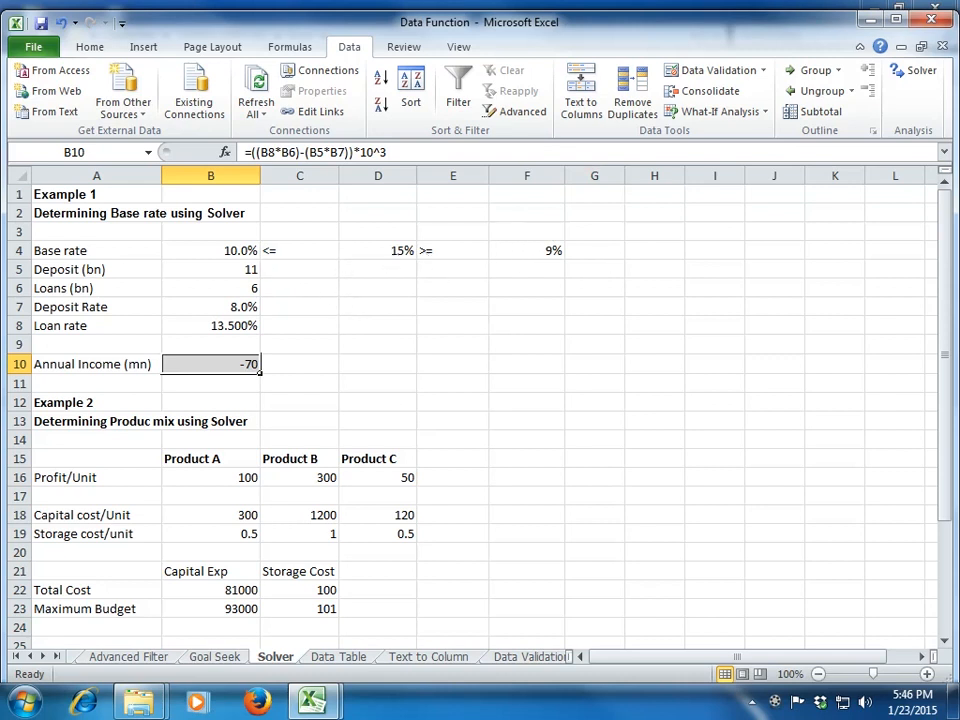
Step: Open Solver and set the objective to the annual income cell B10, keeping the Example 1 data in view
{"action": "left_click", "coordinate": [922, 78]}
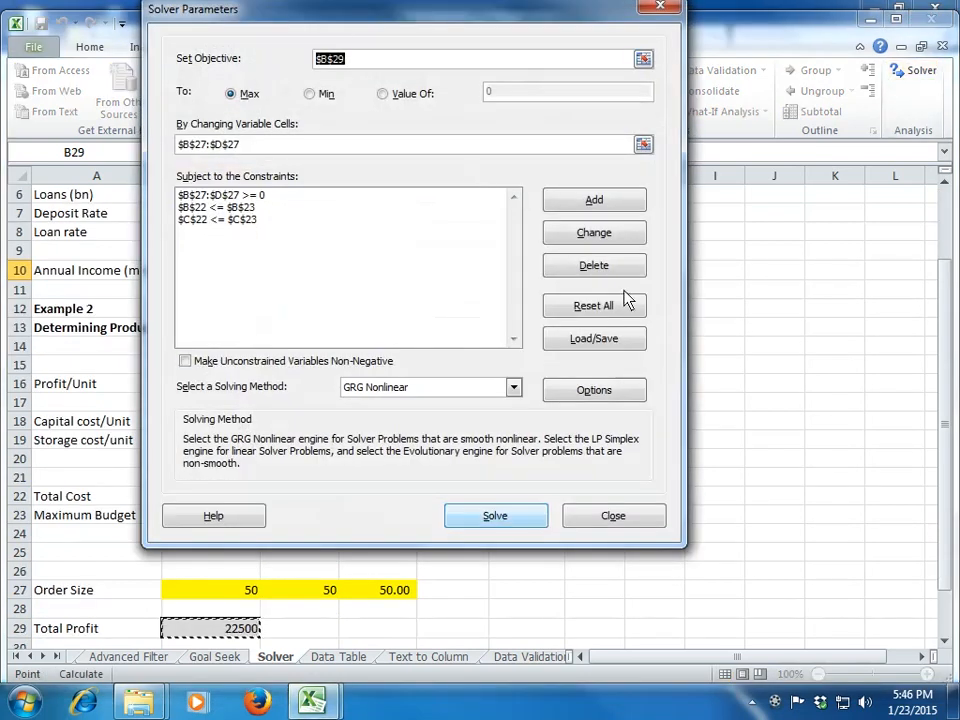
{"action": "left_click_drag", "start_coordinate": [497, 21], "coordinate": [648, 250]}
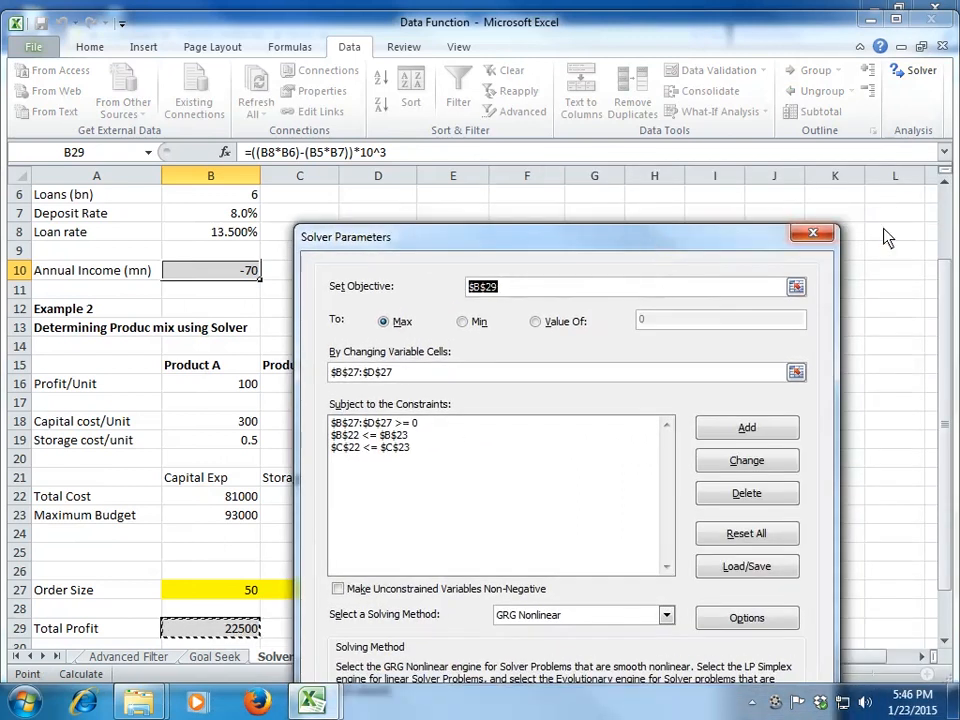
{"action": "left_click", "coordinate": [950, 210]}
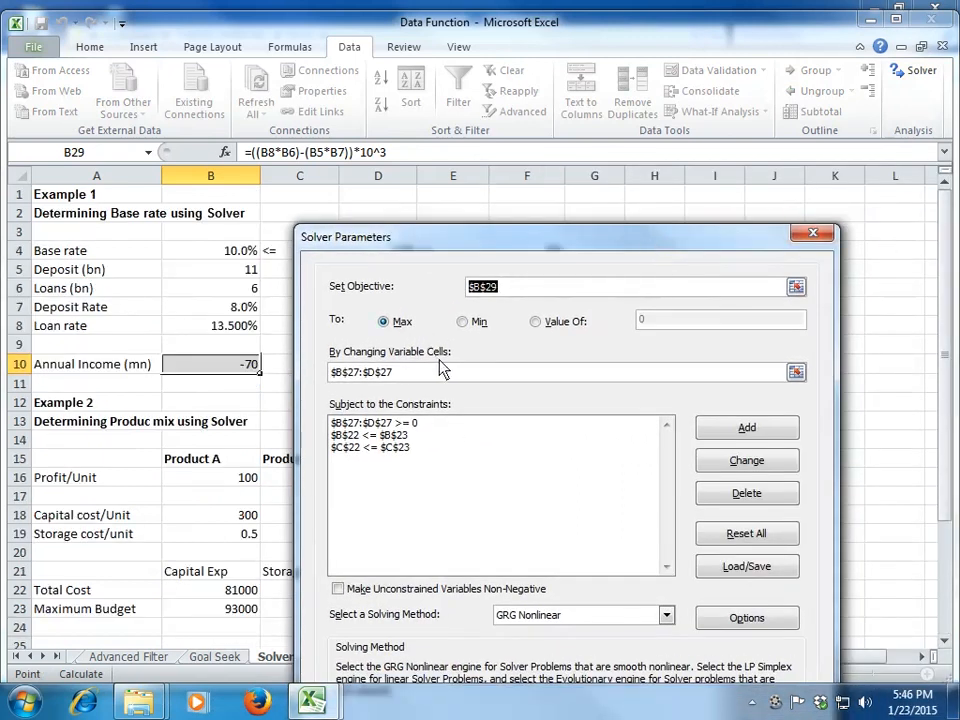
{"action": "left_click_drag", "start_coordinate": [474, 246], "coordinate": [468, 298]}
{"action": "left_click", "coordinate": [218, 376]}
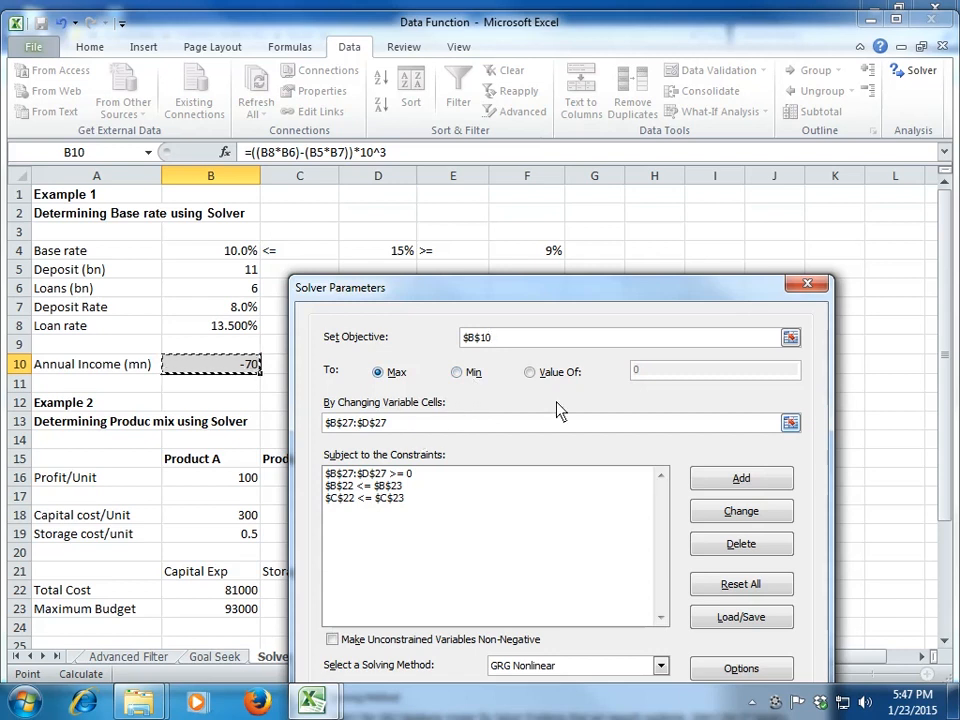
Step: Set Solver's changing variable cell to the base rate in B4
{"action": "left_click", "coordinate": [790, 423]}
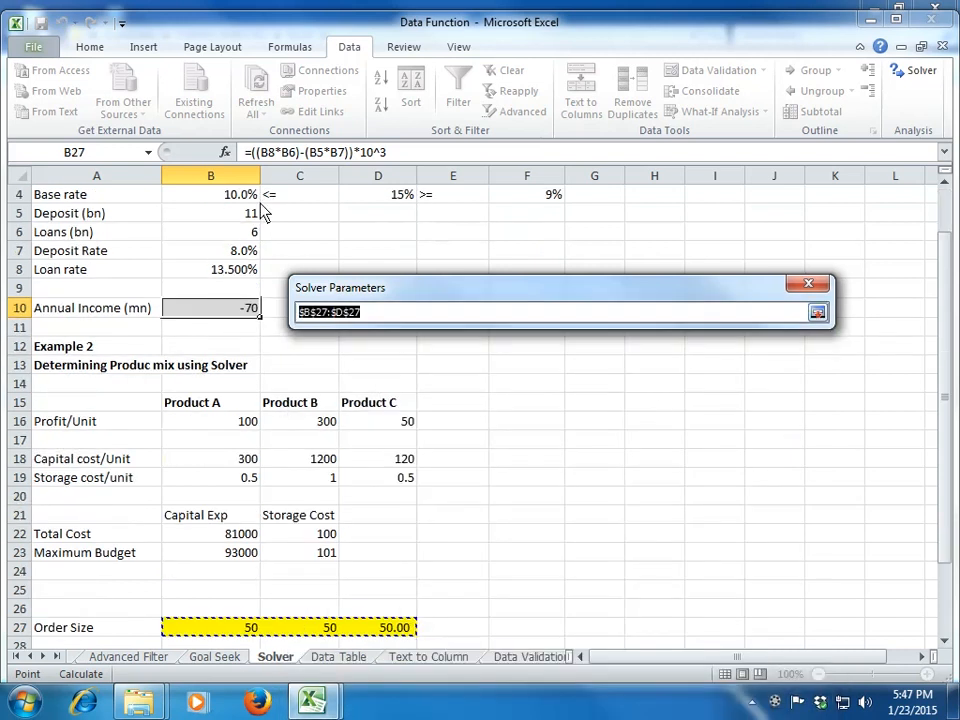
{"action": "left_click", "coordinate": [233, 195]}
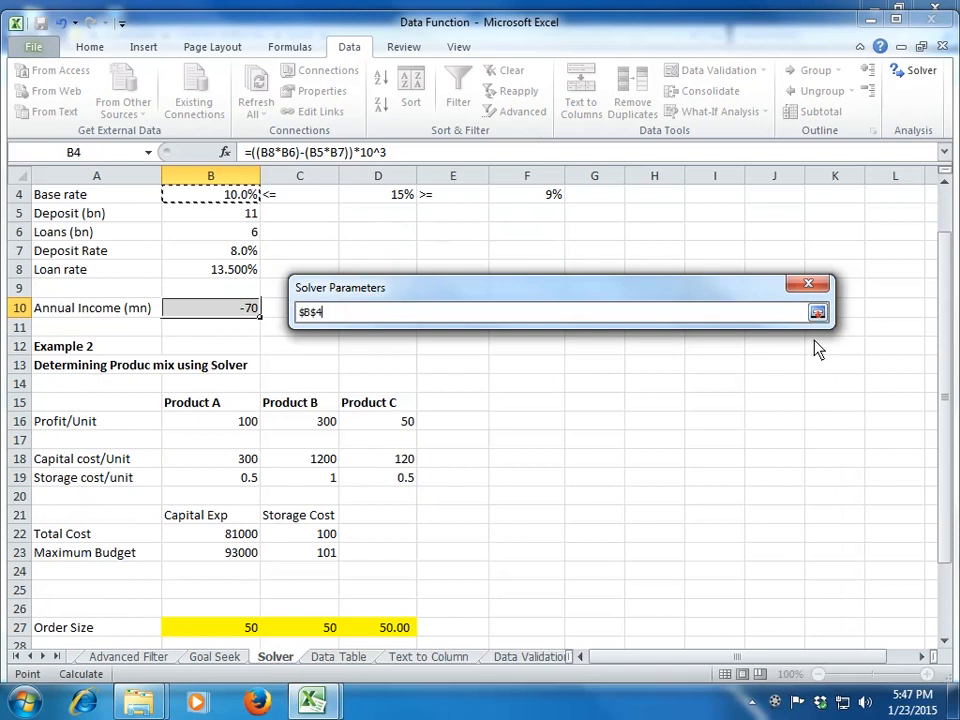
{"action": "left_click", "coordinate": [817, 312]}
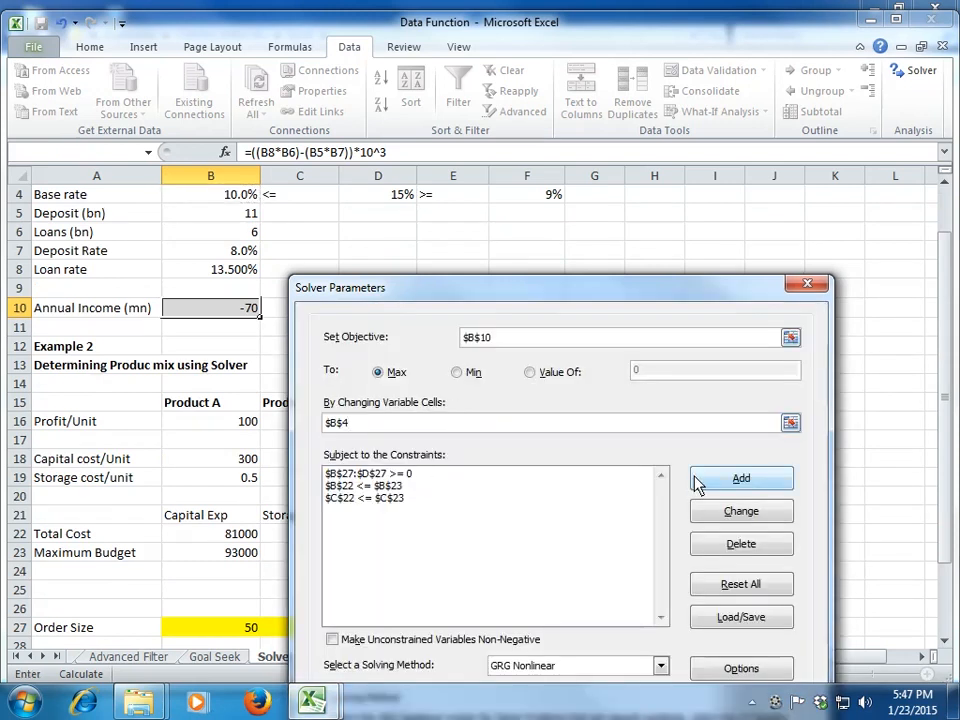
Step: Reset all Solver options and cell selections to clear the leftover Example 2 constraints
{"action": "left_click", "coordinate": [507, 481]}
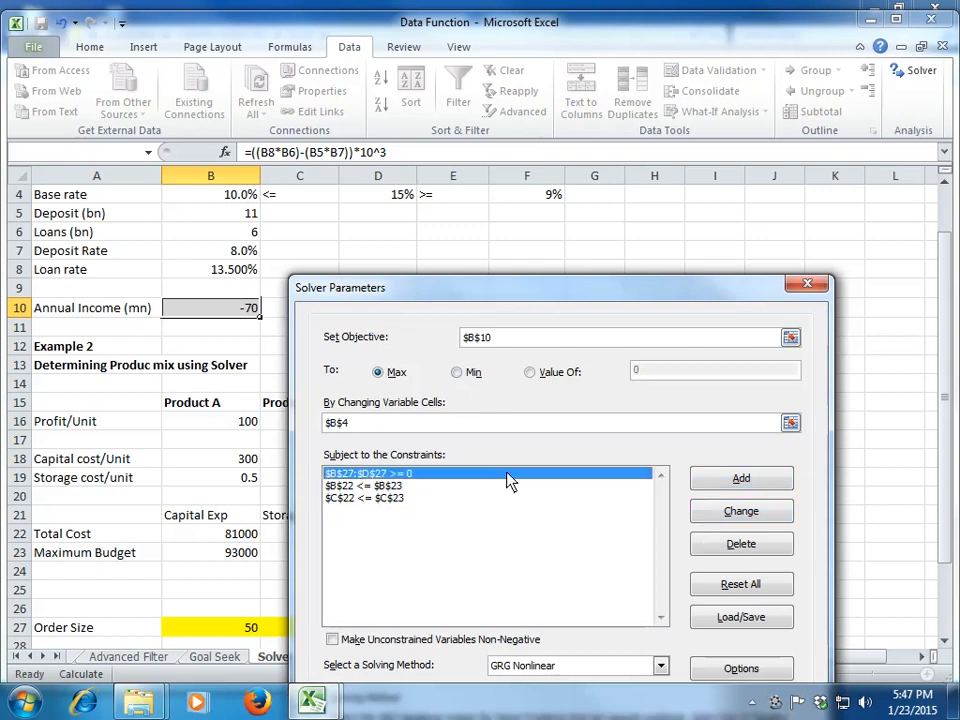
{"action": "left_click", "coordinate": [508, 486]}
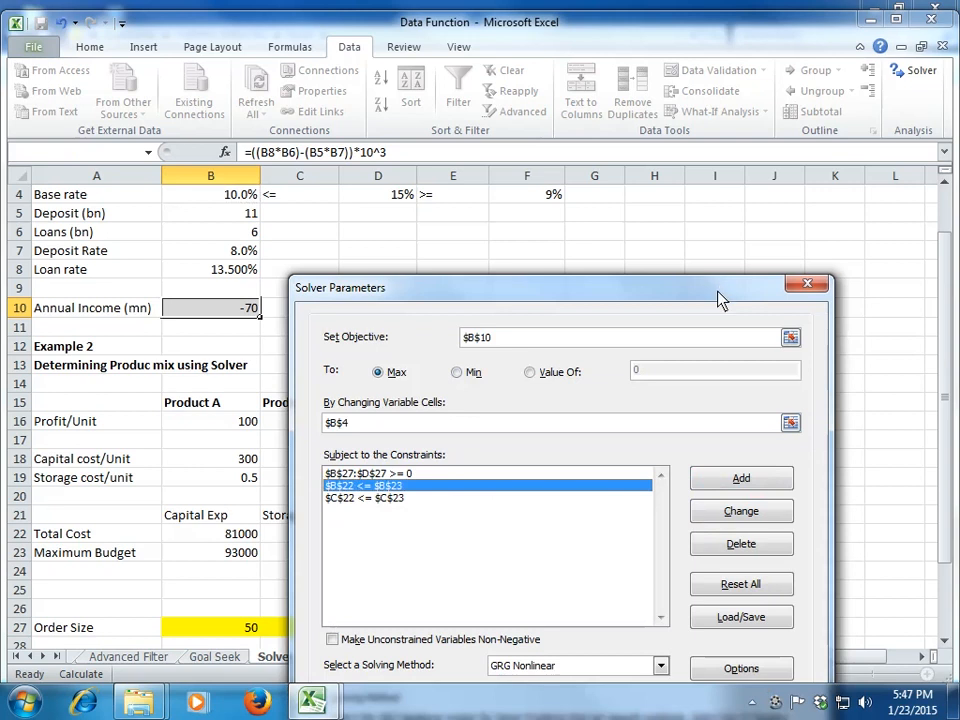
{"action": "left_click_drag", "start_coordinate": [720, 293], "coordinate": [646, 52]}
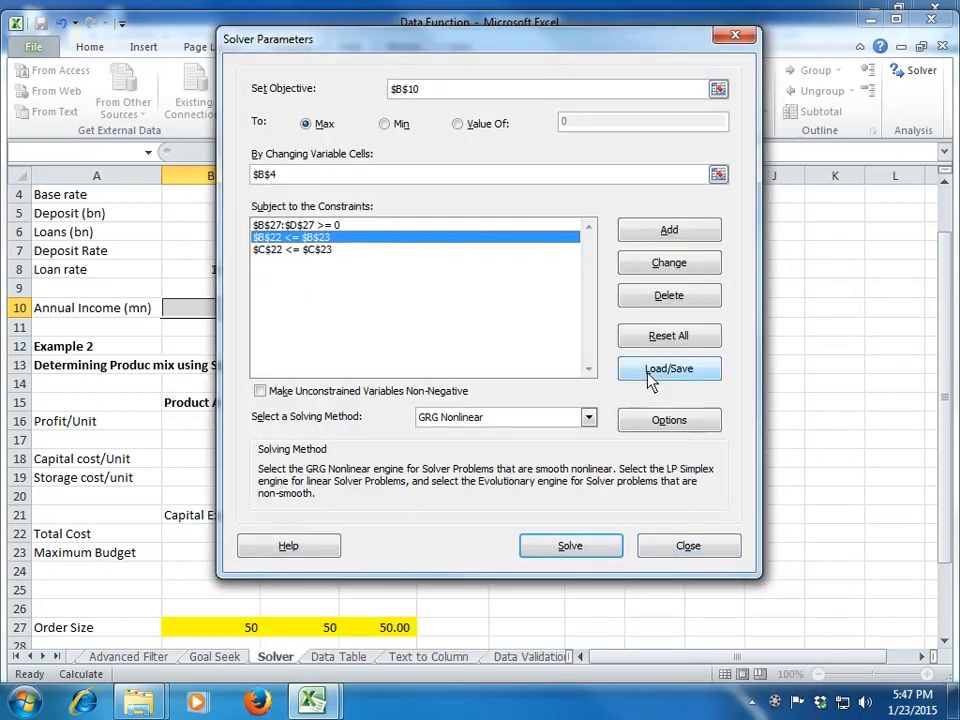
{"action": "left_click", "coordinate": [669, 340]}
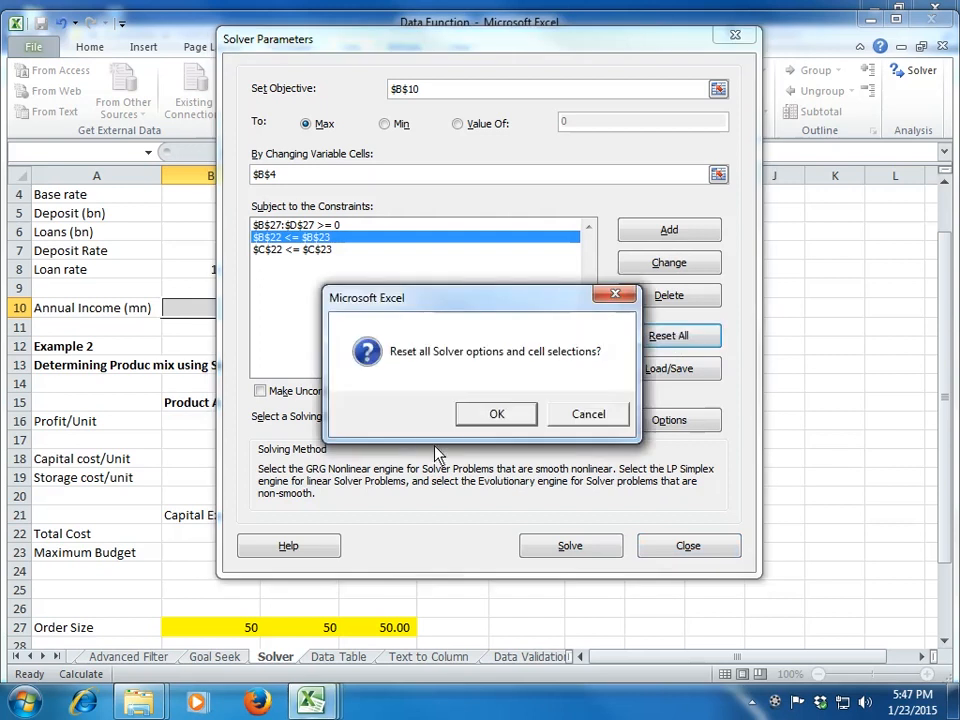
{"action": "left_click", "coordinate": [497, 414]}
Step: Set the Solver objective to the annual income in B10 and the changing variable cell to the base rate in B4
{"action": "left_click_drag", "start_coordinate": [459, 36], "coordinate": [421, 365]}
{"action": "left_click", "coordinate": [215, 308]}
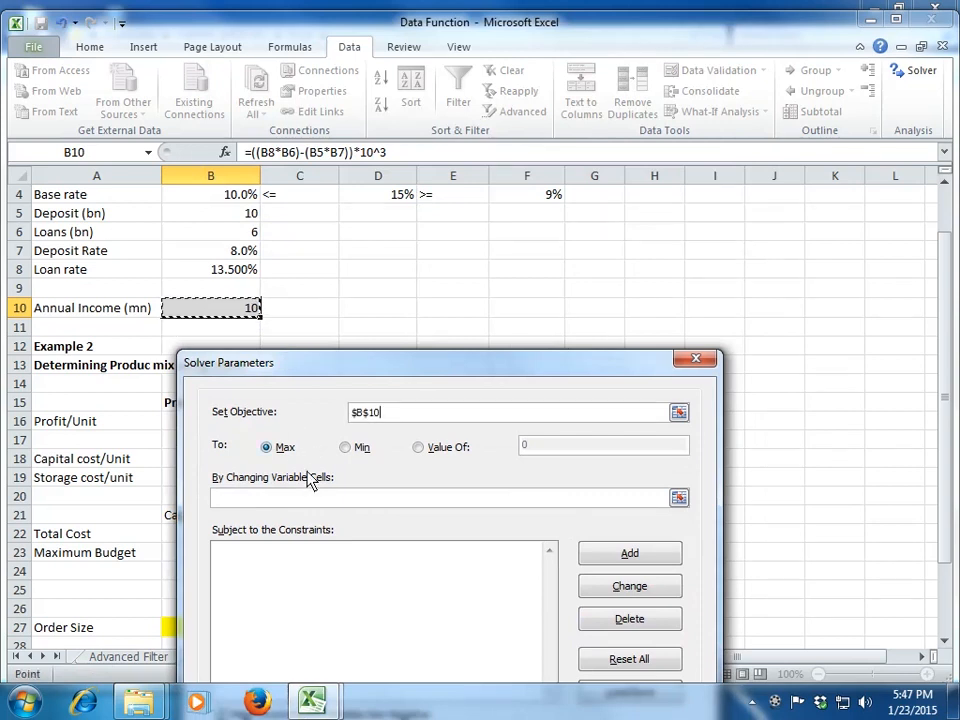
{"action": "left_click", "coordinate": [679, 499]}
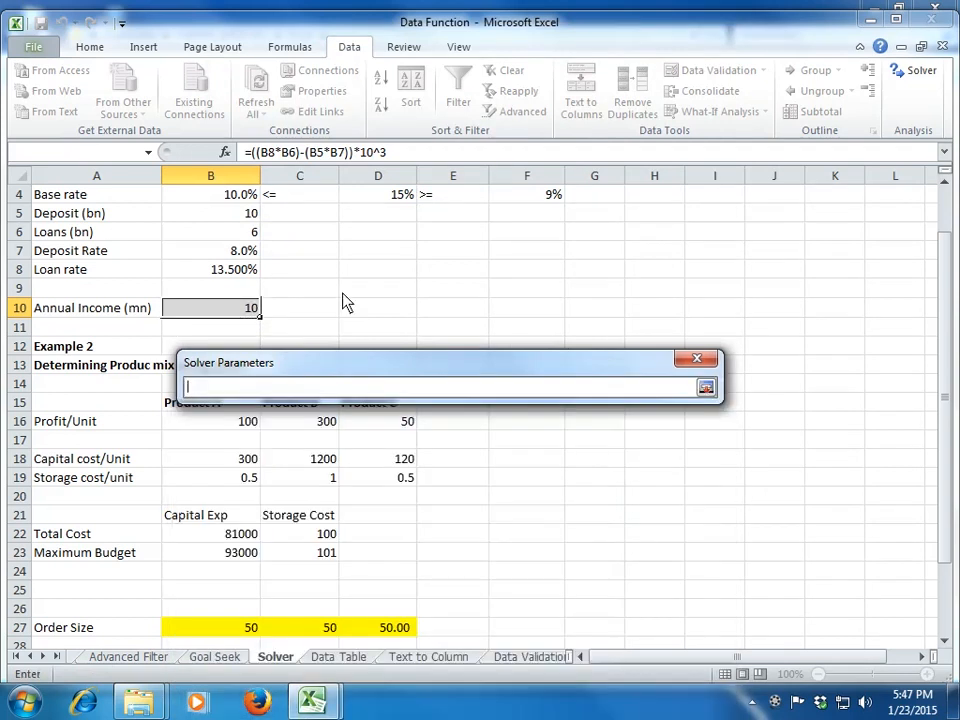
{"action": "left_click", "coordinate": [215, 195]}
{"action": "left_click", "coordinate": [706, 387]}
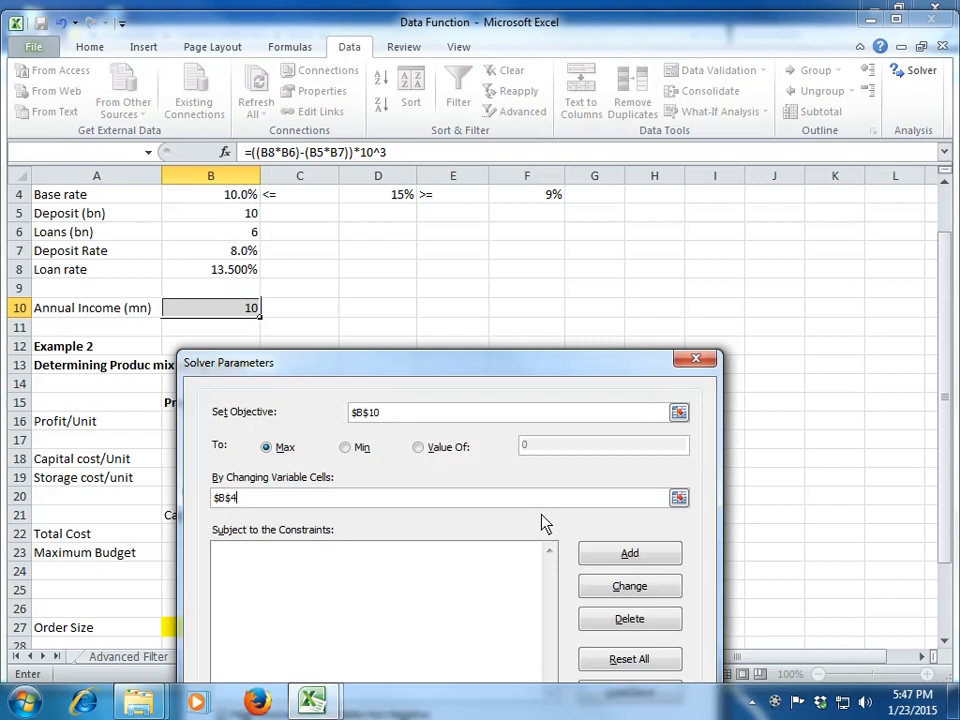
Step: Add a Solver constraint that keeps the base rate B4 less than or equal to the upper limit in D4
{"action": "left_click", "coordinate": [584, 557]}
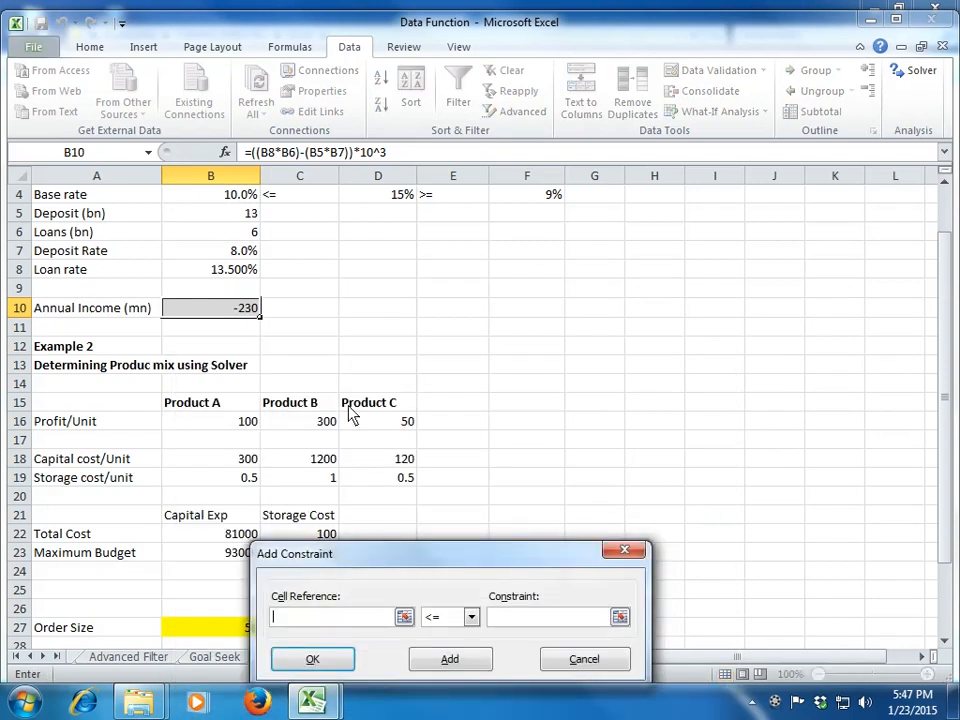
{"action": "left_click", "coordinate": [185, 195]}
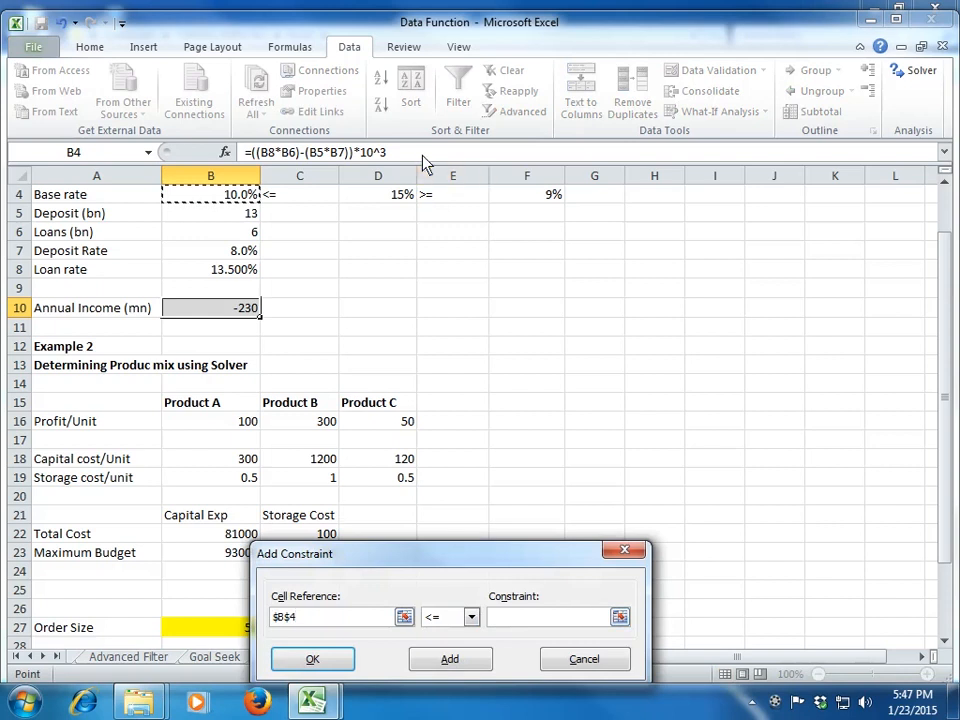
{"action": "left_click", "coordinate": [555, 617]}
{"action": "left_click", "coordinate": [620, 617]}
{"action": "left_click", "coordinate": [400, 194]}
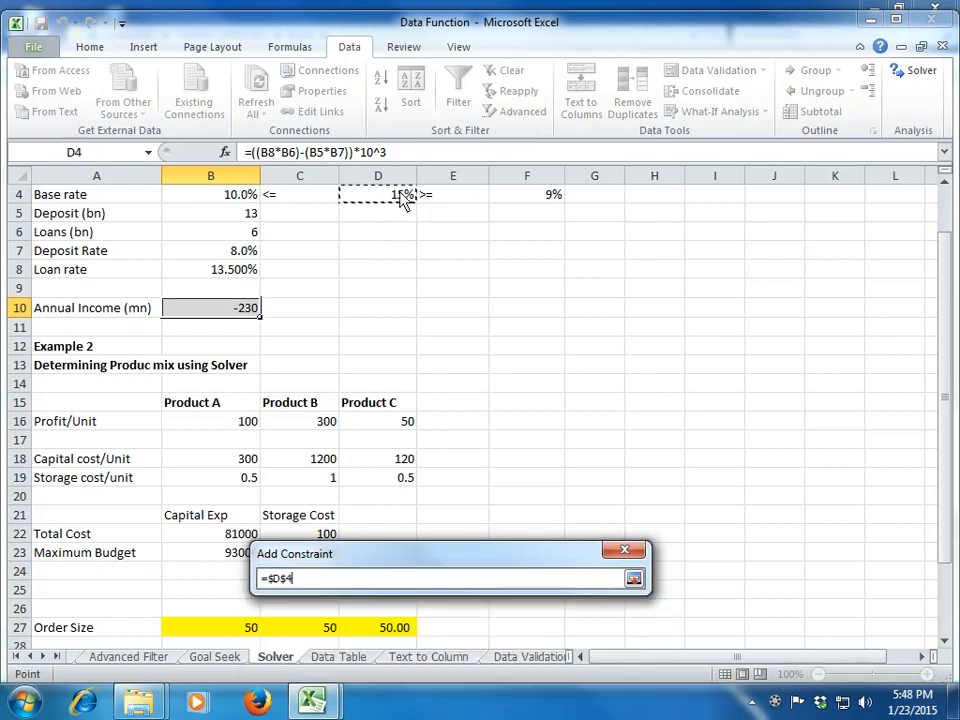
{"action": "left_click", "coordinate": [634, 579]}
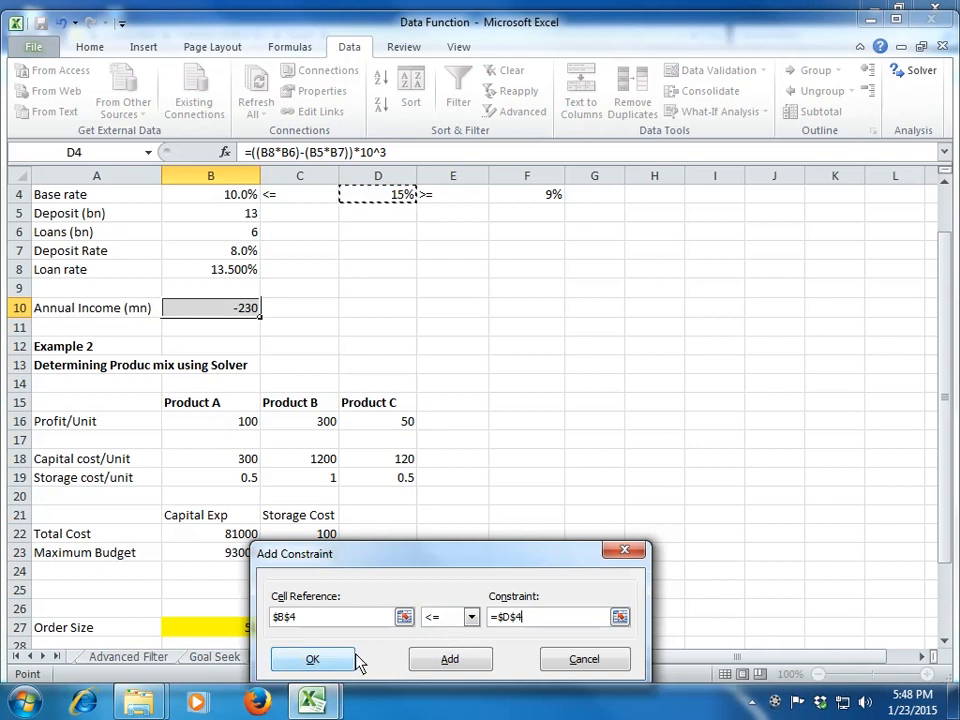
{"action": "left_click", "coordinate": [440, 664]}
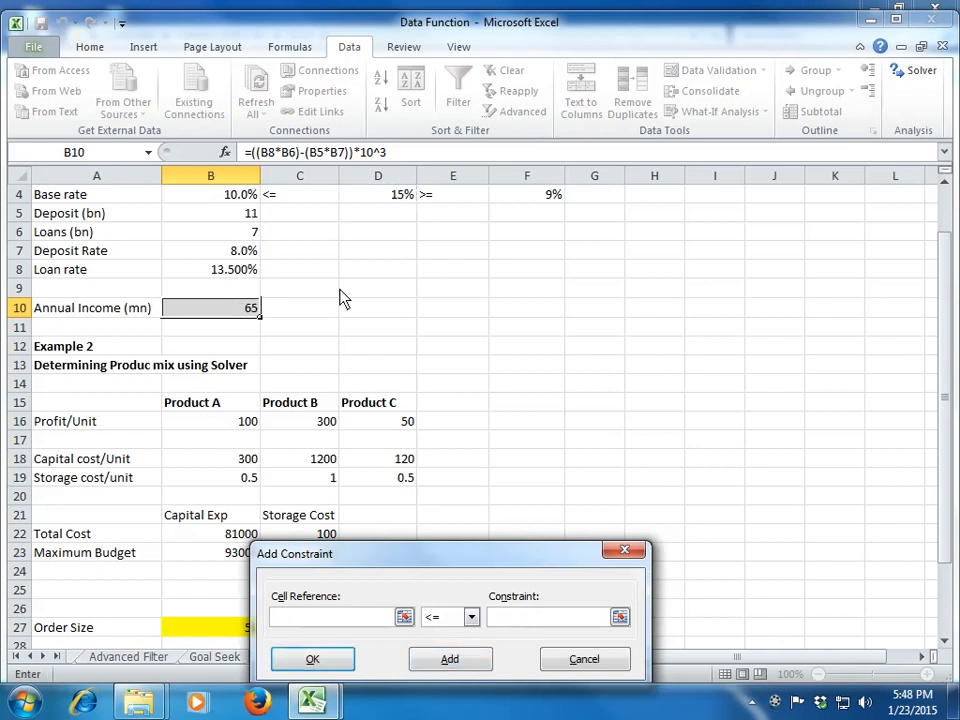
Step: Add a second constraint that keeps B4 greater than or equal to the lower limit in F4, and finish the constraints
{"action": "left_click", "coordinate": [245, 196]}
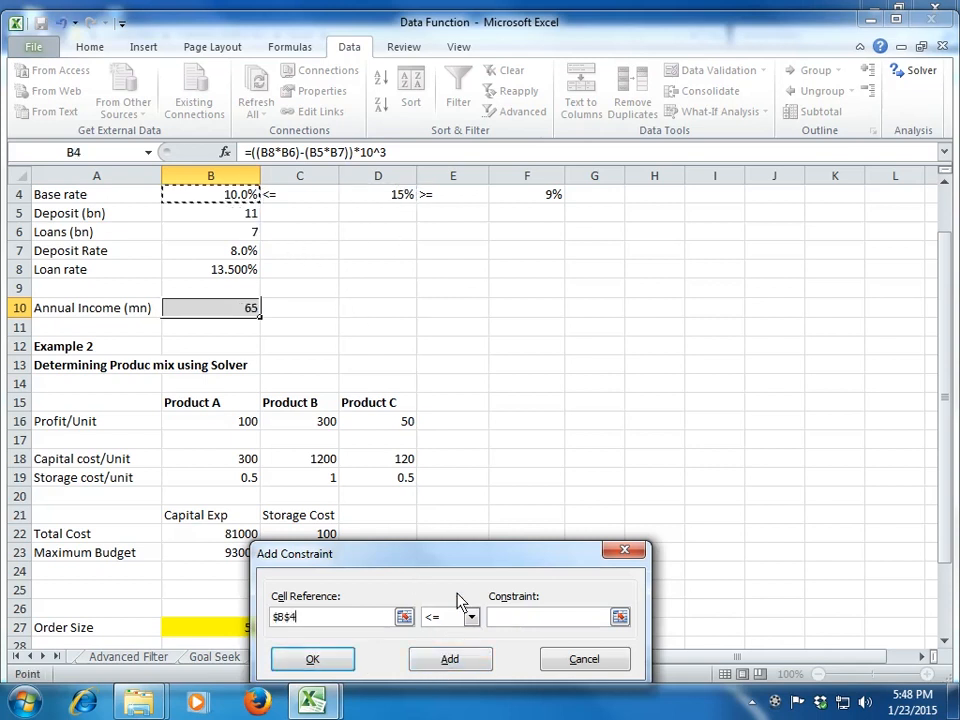
{"action": "left_click", "coordinate": [471, 617]}
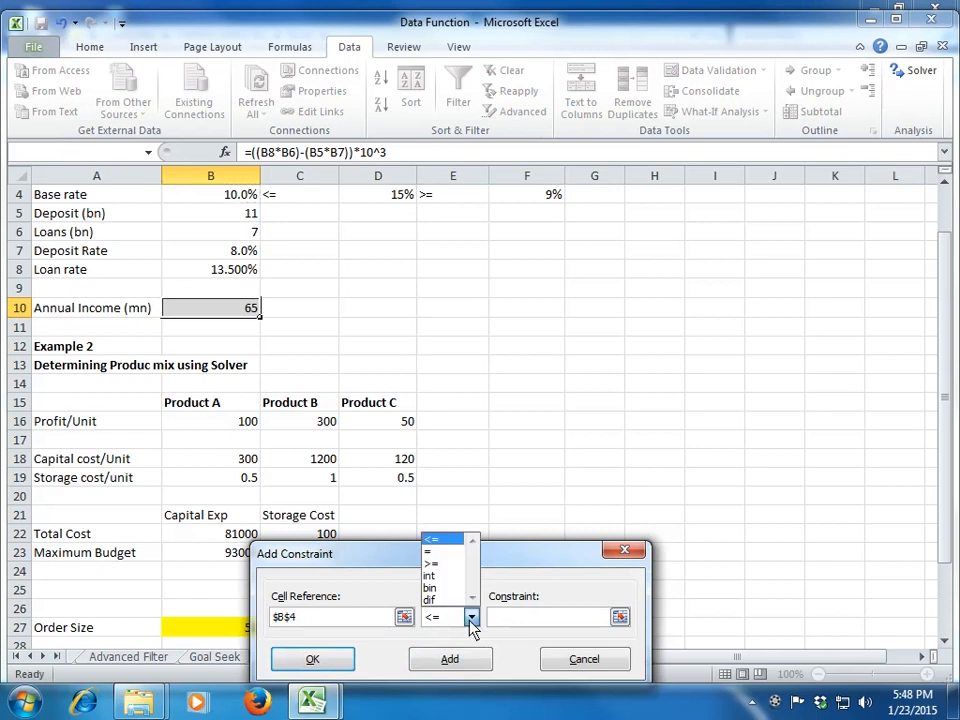
{"action": "left_click", "coordinate": [460, 565]}
{"action": "left_click", "coordinate": [619, 617]}
{"action": "left_click", "coordinate": [533, 194]}
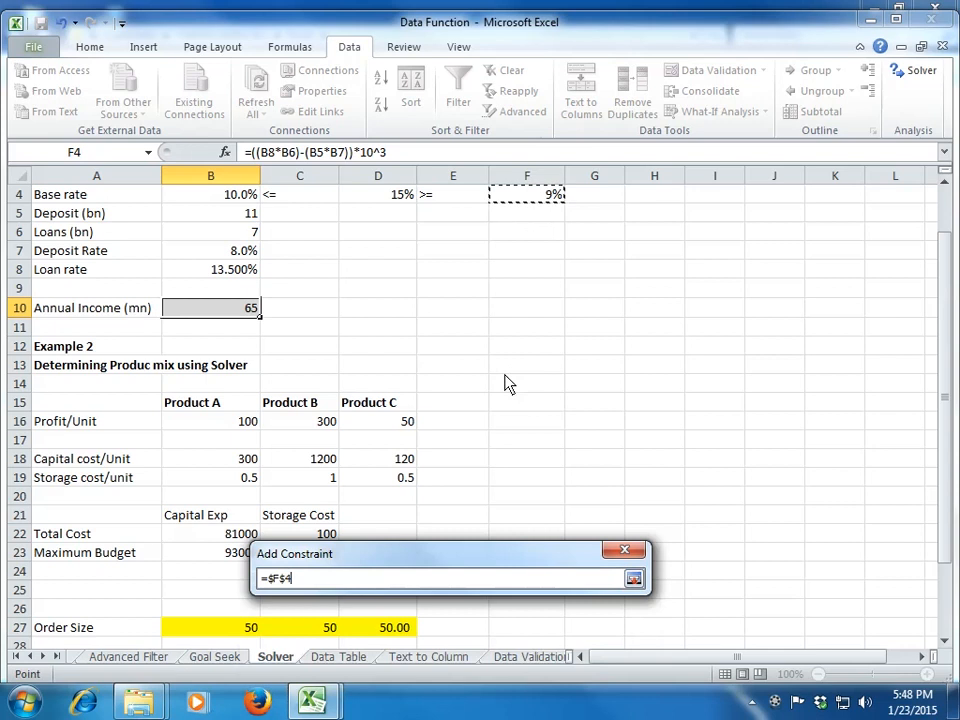
{"action": "left_click", "coordinate": [634, 579]}
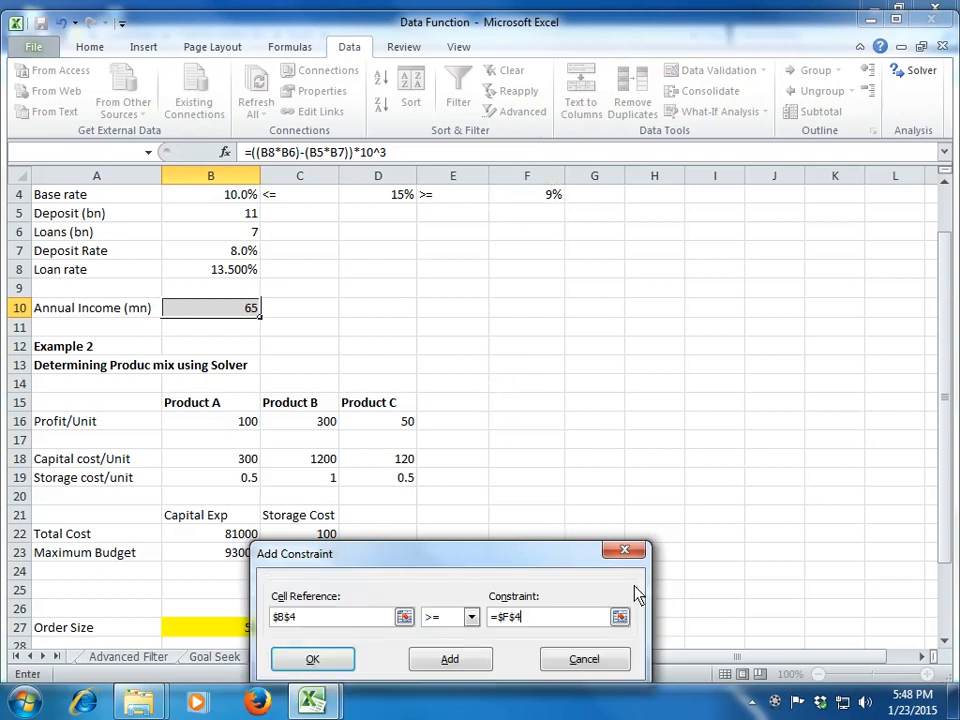
{"action": "left_click", "coordinate": [322, 662]}
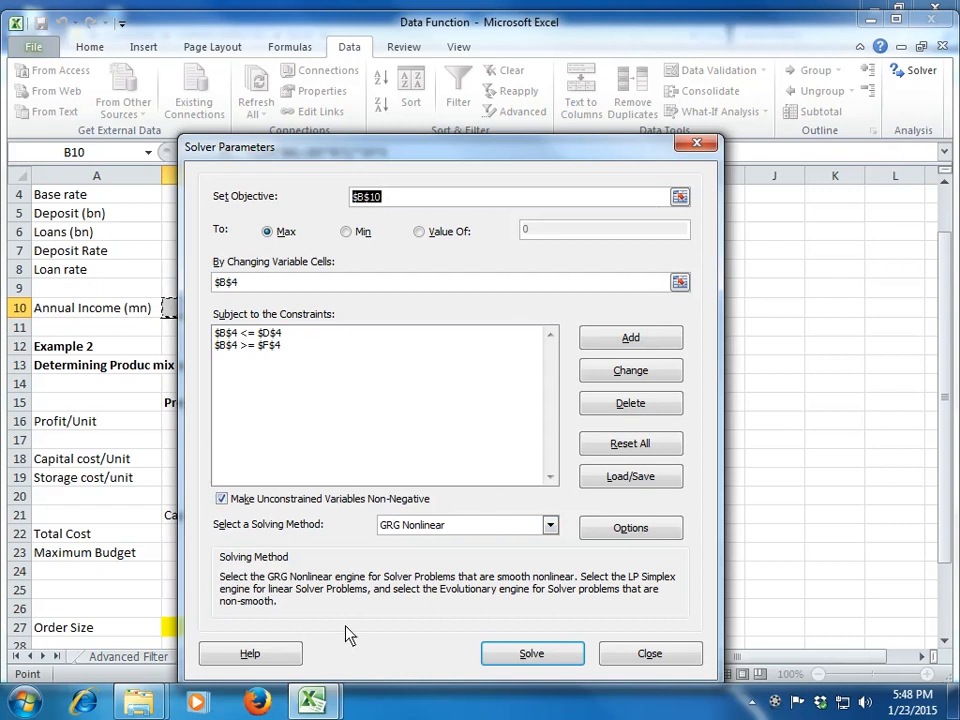
Step: Solve the Example 1 model and keep the Solver solution
{"action": "left_click", "coordinate": [527, 658]}
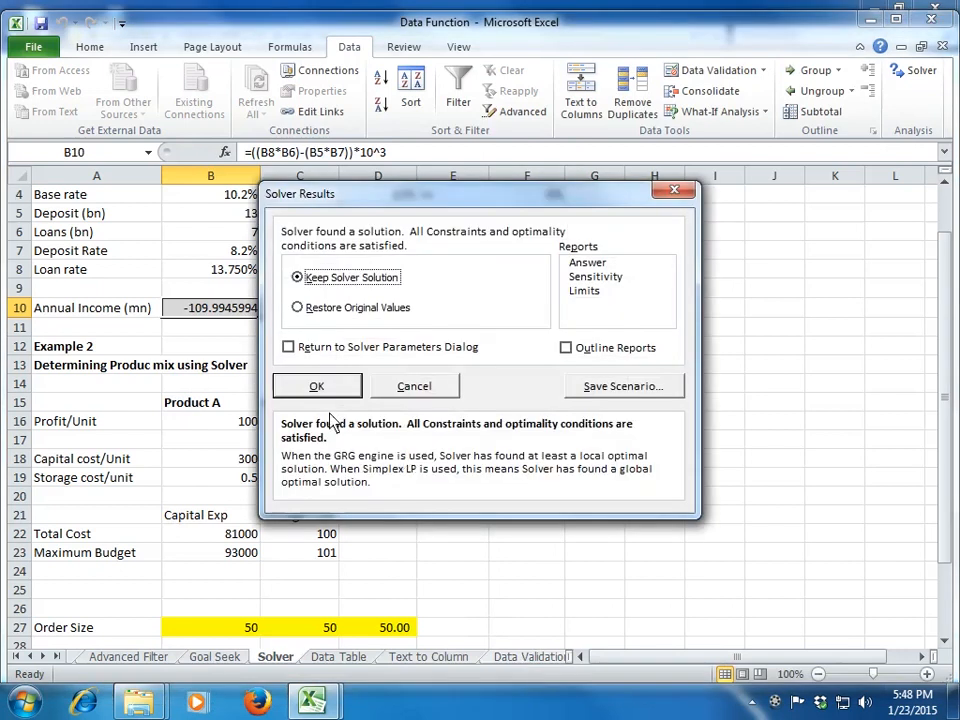
{"action": "left_click_drag", "start_coordinate": [379, 202], "coordinate": [294, 360]}
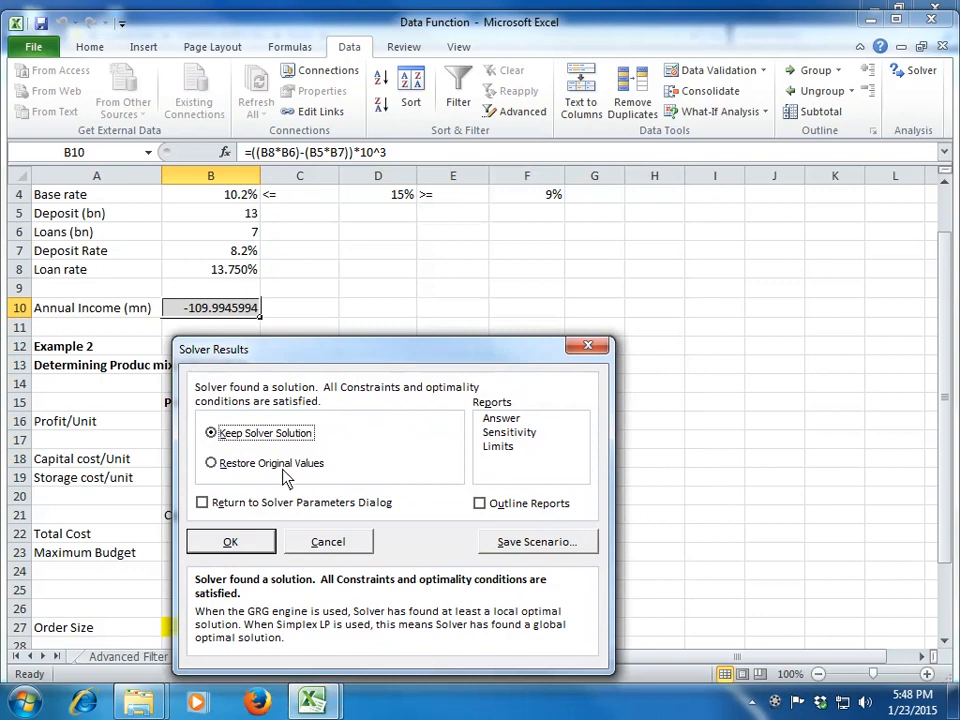
{"action": "left_click", "coordinate": [236, 548]}
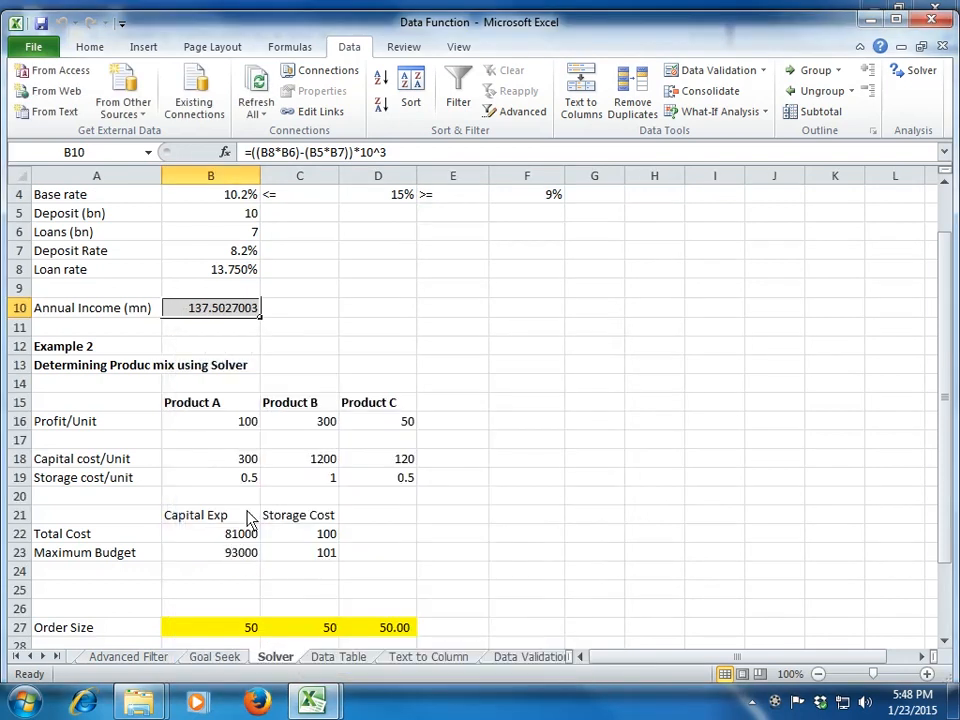
Step: Examine the solved annual income in B10 together with the deposit and loan formulas in B5 and B6 and the base rate in B4
{"action": "left_click", "coordinate": [336, 346]}
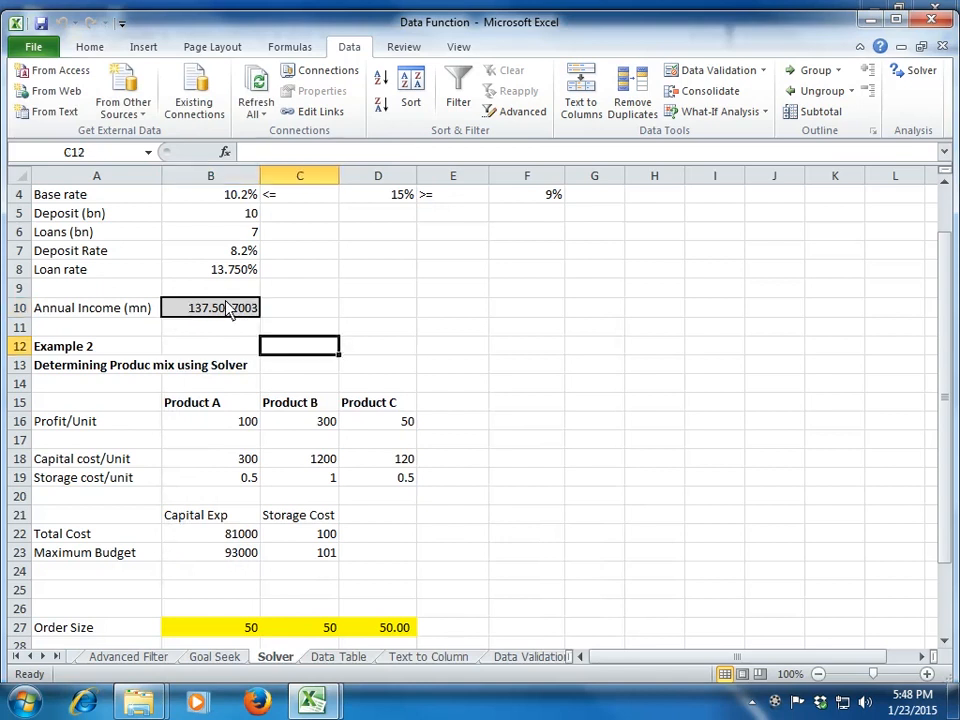
{"action": "left_click", "coordinate": [231, 310]}
{"action": "scroll", "coordinate": [226, 265], "scroll_direction": "up", "scroll_amount": 1}
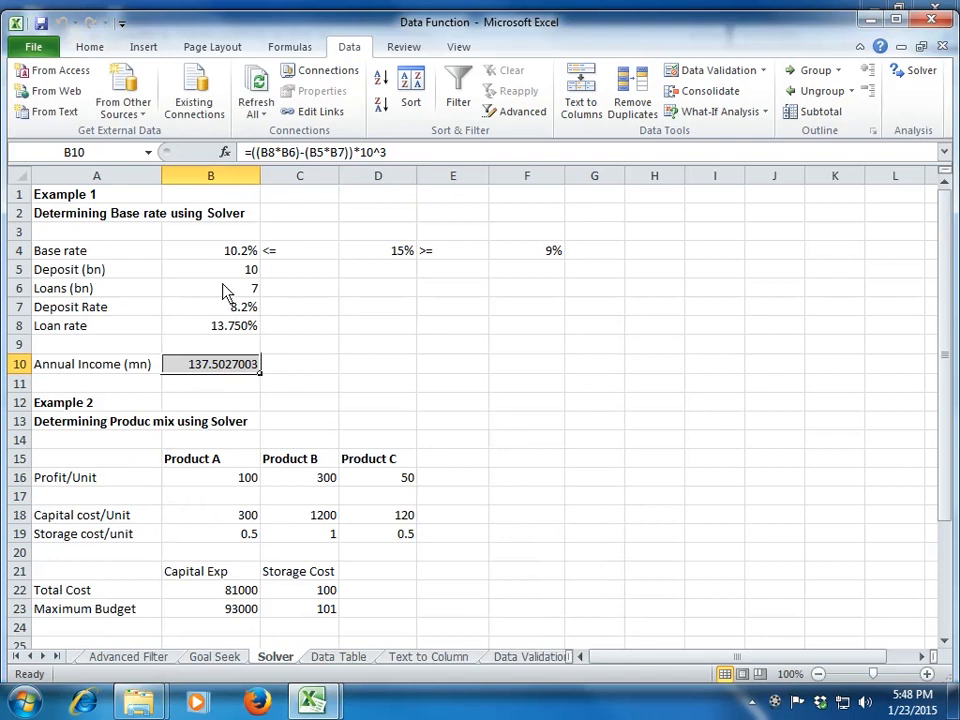
{"action": "key", "text": "Up"}
{"action": "key", "text": "Up"}
{"action": "key", "text": "Up"}
{"action": "key", "text": "Up"}
{"action": "key", "text": "Up"}
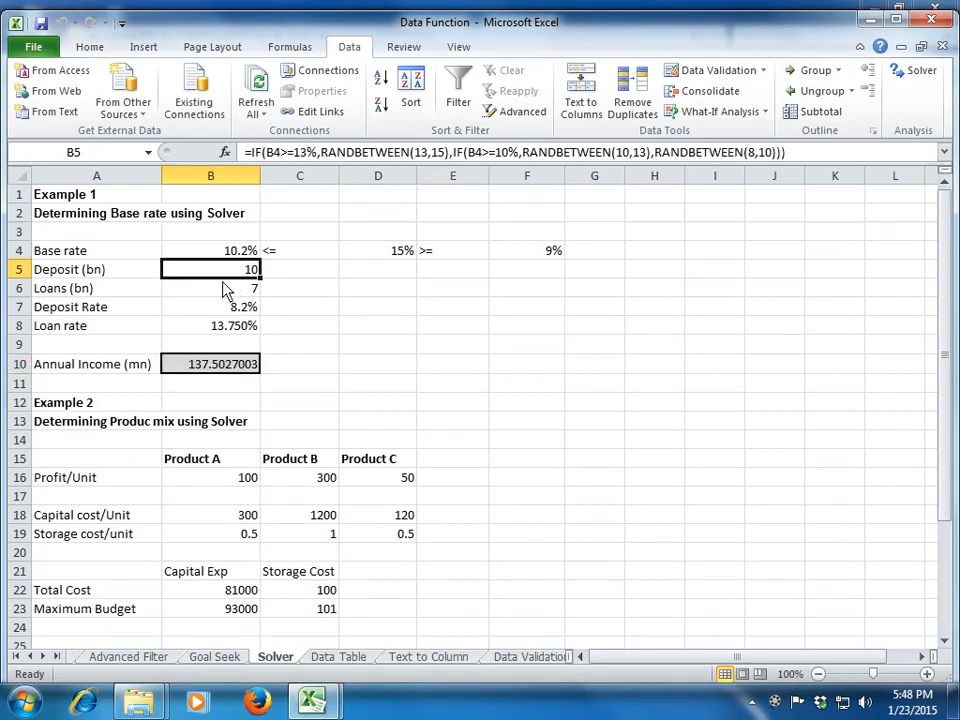
{"action": "left_click", "coordinate": [225, 293]}
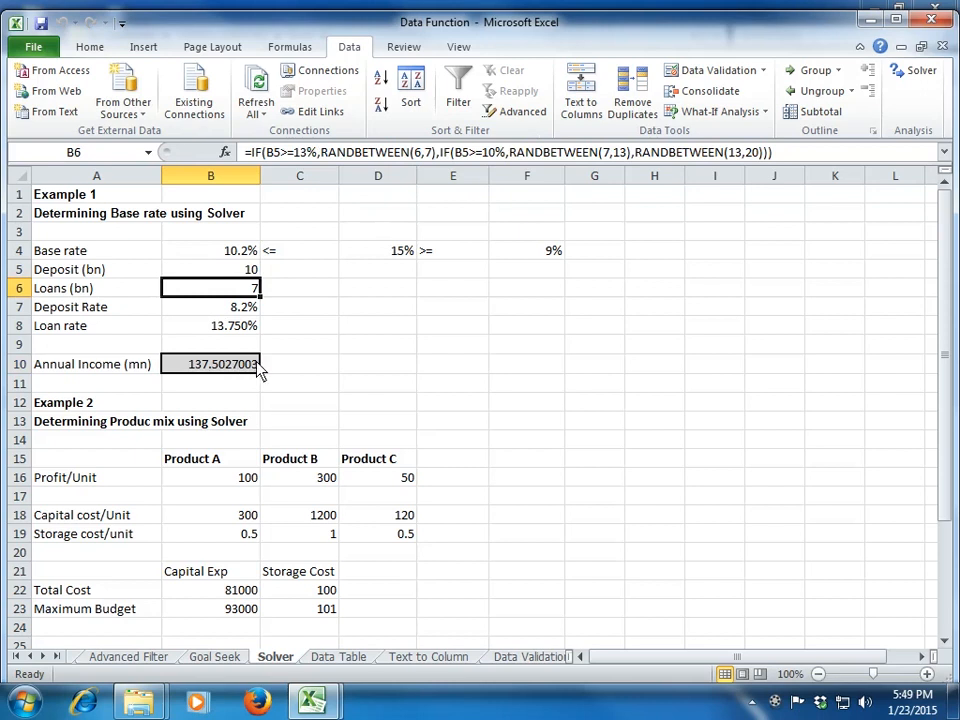
{"action": "left_click", "coordinate": [245, 256]}
Step: Go through the Example 2 product mix data, from the product figures down to the order sizes in row 27
{"action": "key", "text": "Down"}
{"action": "key", "text": "Down"}
{"action": "key", "text": "Down"}
{"action": "key", "text": "Down"}
{"action": "key", "text": "Down"}
{"action": "key", "text": "Down"}
{"action": "key", "text": "Down"}
{"action": "key", "text": "Down"}
{"action": "key", "text": "Down"}
{"action": "key", "text": "Down"}
{"action": "key", "text": "Down"}
{"action": "key", "text": "Down"}
{"action": "key", "text": "Down"}
{"action": "key", "text": "Down"}
{"action": "key", "text": "Down"}
{"action": "key", "text": "Down"}
{"action": "key", "text": "Down"}
{"action": "key", "text": "Down"}
{"action": "key", "text": "Down"}
{"action": "key", "text": "Down"}
{"action": "key", "text": "Down"}
{"action": "key", "text": "Down"}
{"action": "key", "text": "Down"}
{"action": "key", "text": "Down"}
{"action": "key", "text": "Down"}
{"action": "key", "text": "Down"}
{"action": "key", "text": "Down"}
{"action": "key", "text": "Down"}
{"action": "key", "text": "Up"}
{"action": "key", "text": "Up"}
{"action": "key", "text": "Up"}
{"action": "key", "text": "Up"}
{"action": "key", "text": "Up"}
{"action": "key", "text": "Up"}
{"action": "key", "text": "Up"}
{"action": "key", "text": "Up"}
{"action": "key", "text": "Up"}
{"action": "key", "text": "Up"}
{"action": "key", "text": "Up"}
{"action": "key", "text": "Up"}
{"action": "key", "text": "Up"}
{"action": "key", "text": "Up"}
{"action": "key", "text": "Up"}
{"action": "key", "text": "Up"}
{"action": "key", "text": "Up"}
{"action": "key", "text": "Up"}
{"action": "key", "text": "Up"}
{"action": "key", "text": "Left"}
{"action": "key", "text": "Down"}
{"action": "key", "text": "Down"}
{"action": "key", "text": "Down"}
{"action": "key", "text": "Right"}
{"action": "key", "text": "Right"}
{"action": "key", "text": "Right"}
{"action": "key", "text": "Left"}
{"action": "key", "text": "Left"}
{"action": "key", "text": "Left"}
{"action": "key", "text": "Down"}
{"action": "key", "text": "Down"}
{"action": "key", "text": "Down"}
{"action": "key", "text": "Down"}
{"action": "key", "text": "Down"}
{"action": "key", "text": "Down"}
{"action": "key", "text": "Down"}
{"action": "key", "text": "Down"}
{"action": "key", "text": "Down"}
{"action": "key", "text": "Down"}
{"action": "key", "text": "Down"}
{"action": "key", "text": "Right"}
{"action": "key", "text": "Right"}
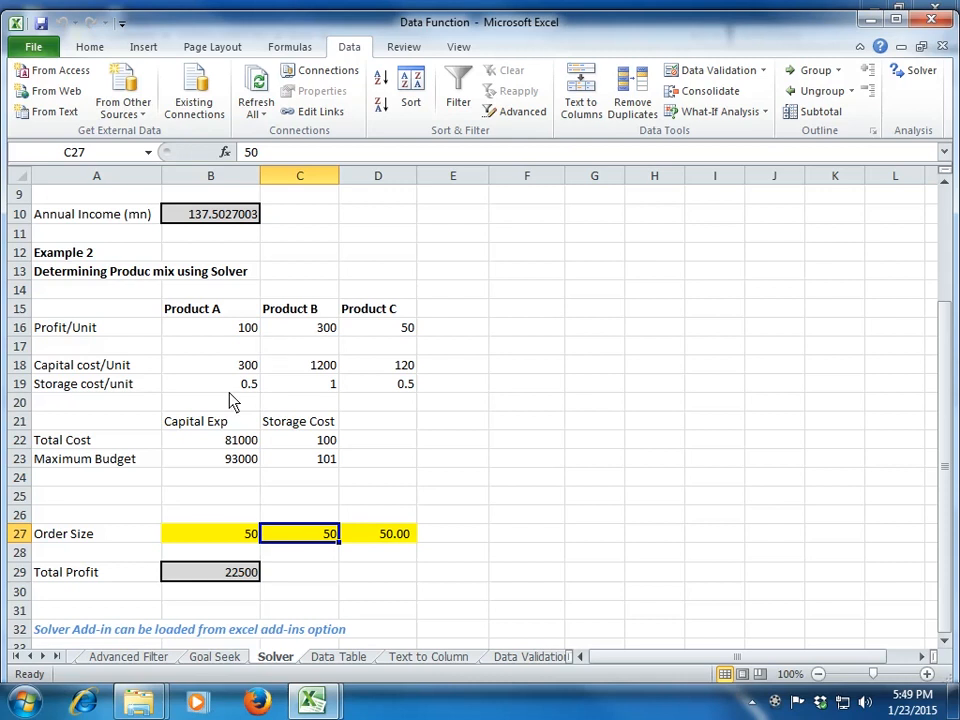
Step: Compare the total cost with the maximum budget for capital expenditure and storage in B22:C23
{"action": "left_click", "coordinate": [195, 445]}
{"action": "left_click", "coordinate": [204, 466]}
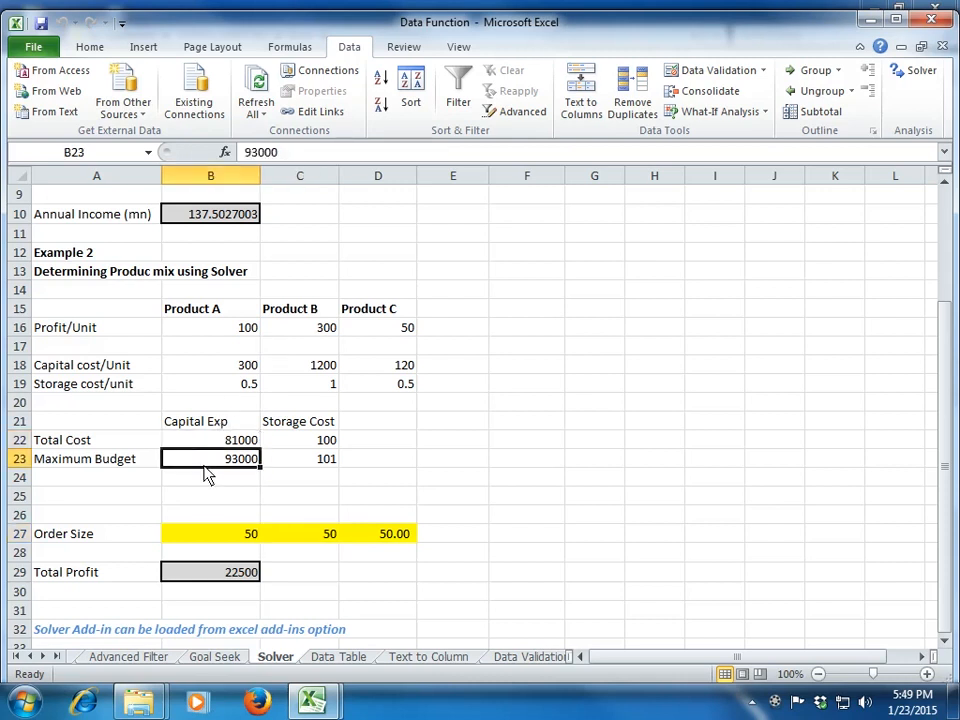
{"action": "left_click", "coordinate": [331, 442]}
{"action": "left_click", "coordinate": [333, 462]}
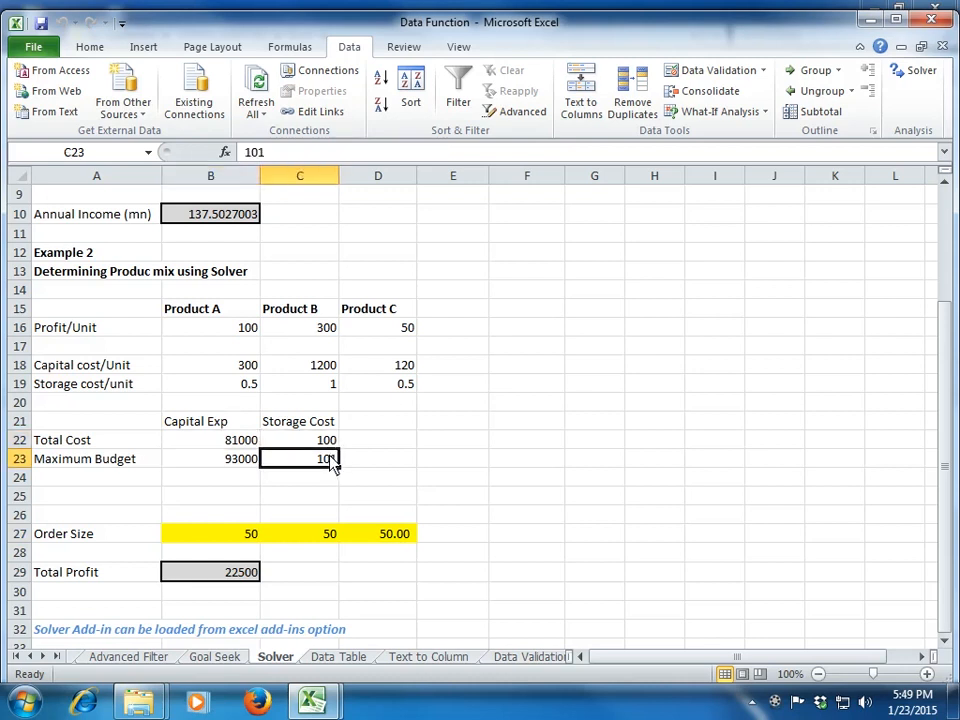
Step: Examine the capital and storage costs per unit of Products A, B and C in rows 18 and 19
{"action": "left_click", "coordinate": [222, 370]}
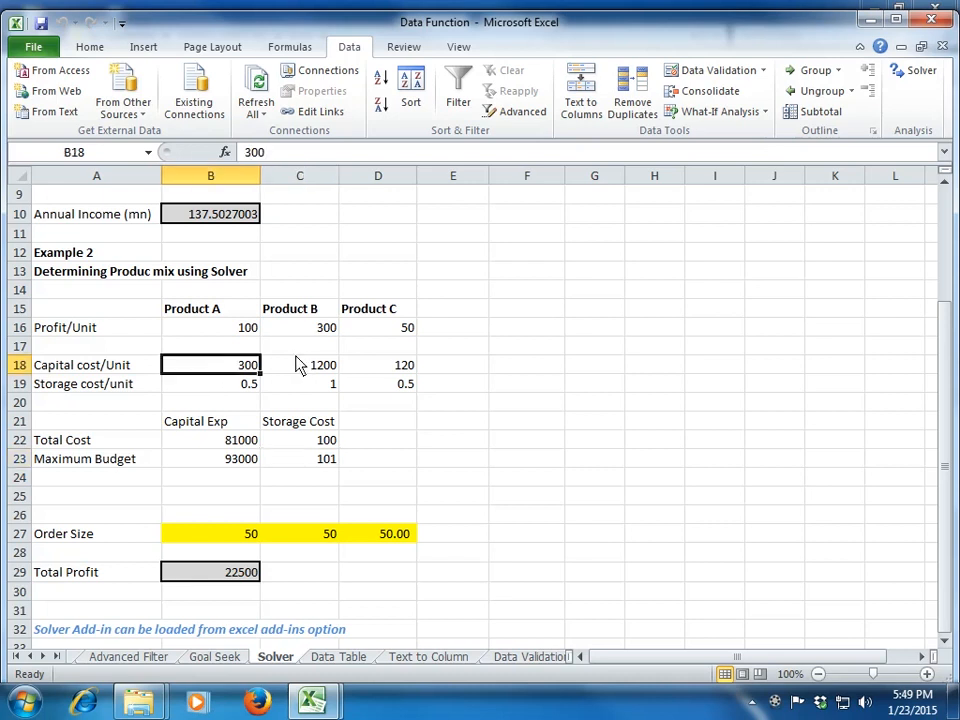
{"action": "left_click", "coordinate": [303, 366]}
{"action": "left_click", "coordinate": [400, 369]}
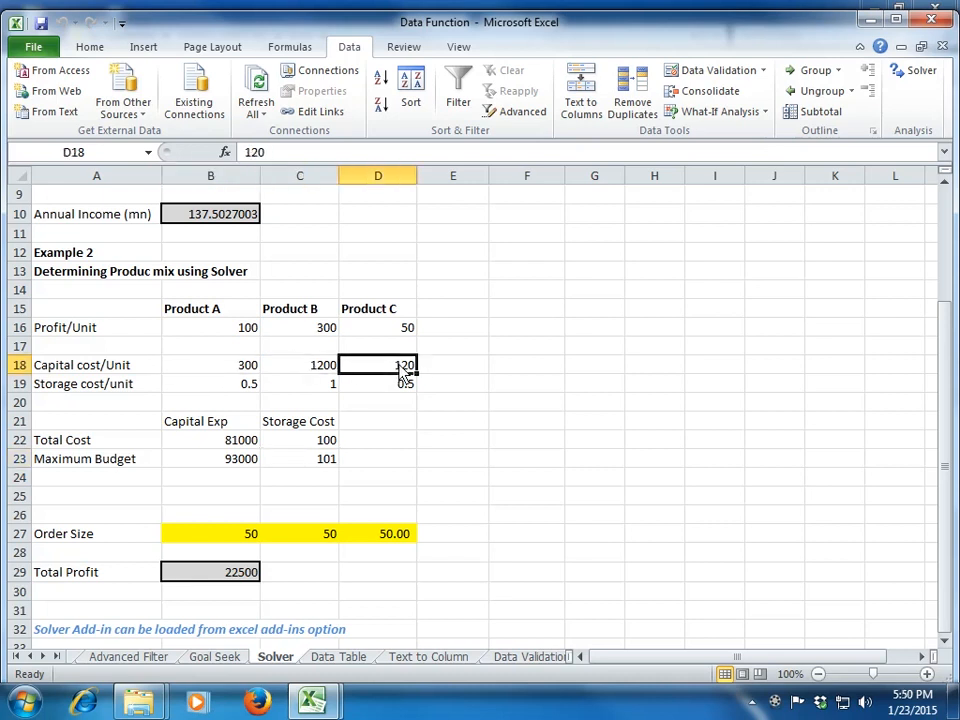
{"action": "left_click", "coordinate": [245, 371]}
{"action": "left_click", "coordinate": [300, 371]}
{"action": "left_click", "coordinate": [373, 368]}
{"action": "left_click", "coordinate": [240, 370]}
{"action": "left_click", "coordinate": [305, 369]}
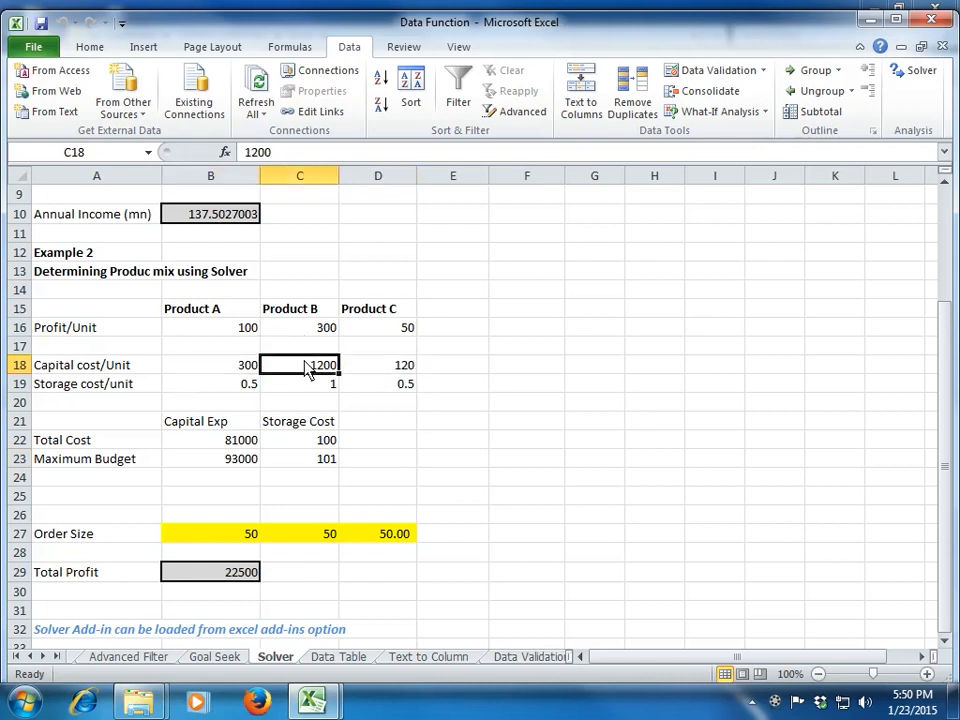
{"action": "left_click", "coordinate": [398, 369]}
{"action": "left_click", "coordinate": [225, 386]}
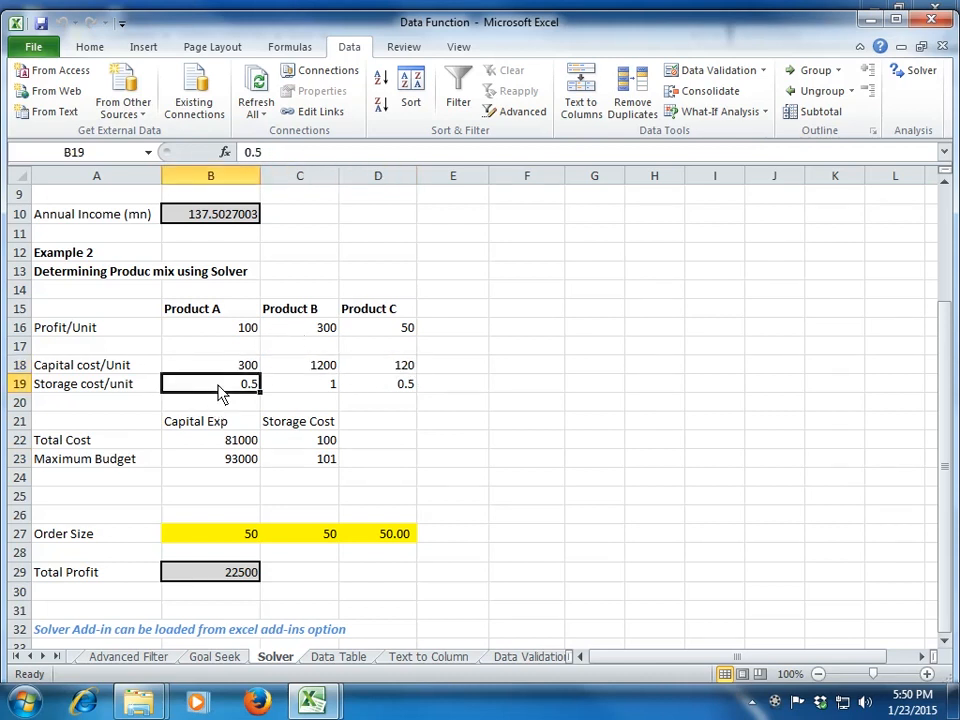
{"action": "left_click", "coordinate": [318, 386]}
{"action": "left_click", "coordinate": [395, 388]}
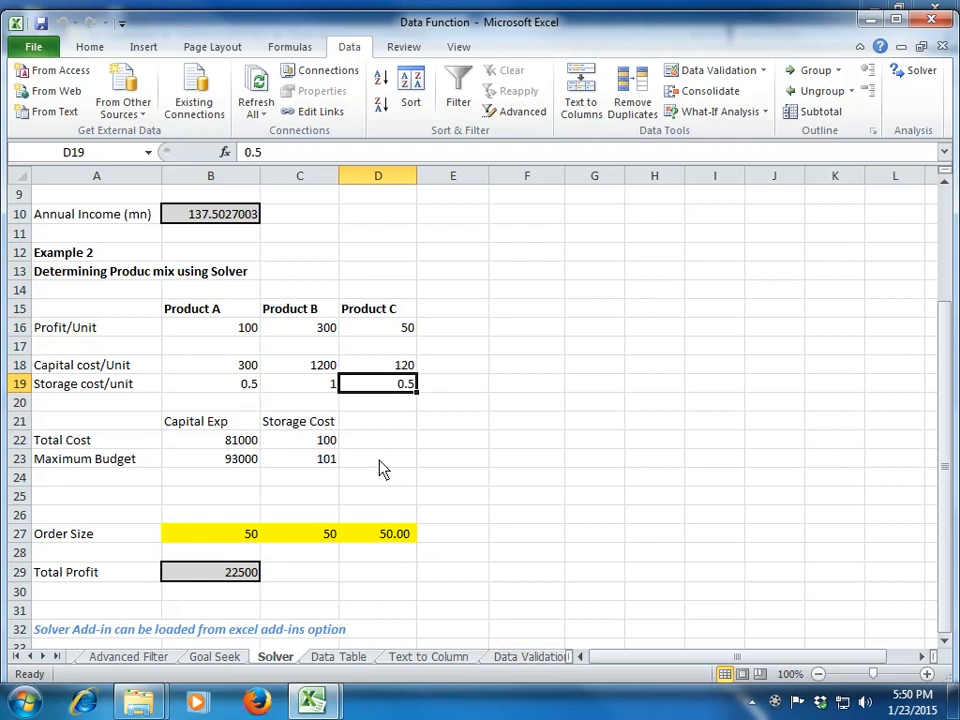
Step: Examine the order size in B27, the total profit formula in B29 and the total cost formulas in B22 and C22
{"action": "left_click", "coordinate": [220, 543]}
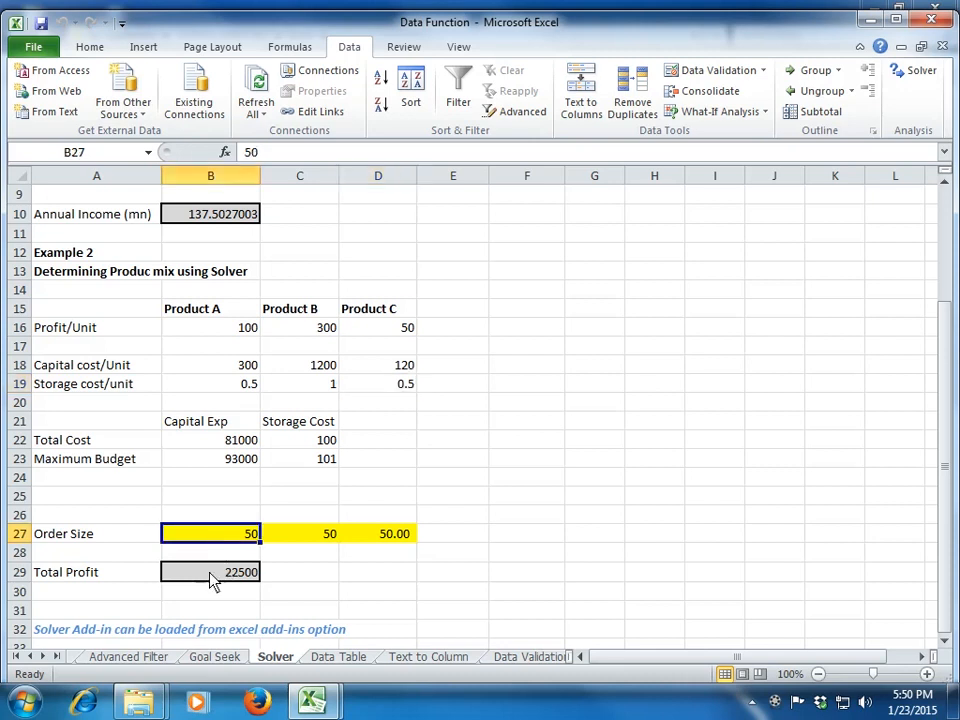
{"action": "left_click", "coordinate": [210, 578]}
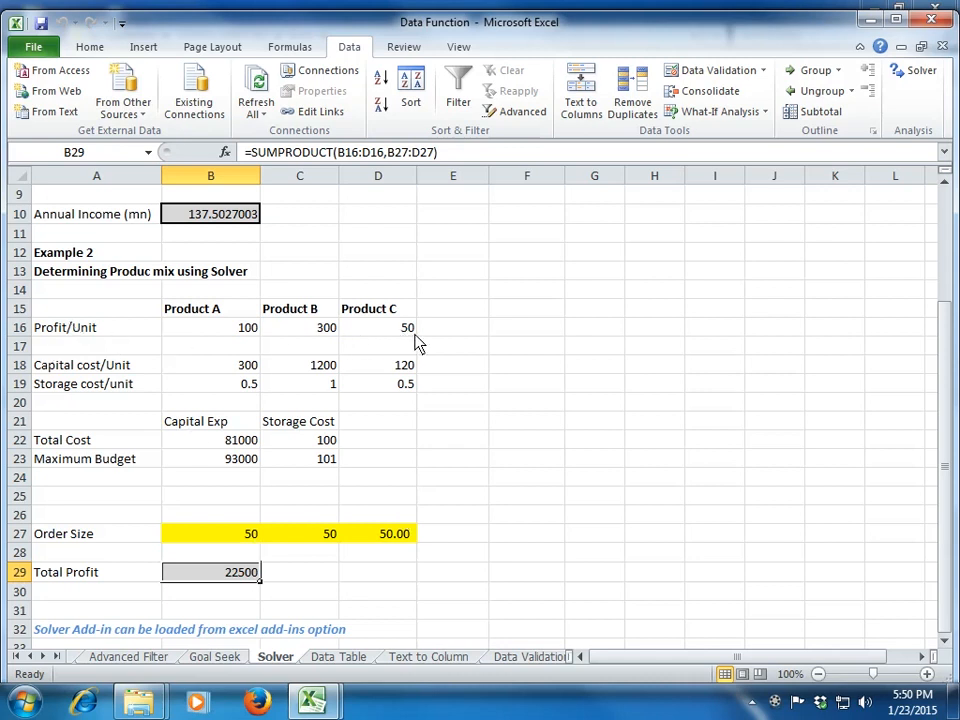
{"action": "left_click", "coordinate": [228, 445]}
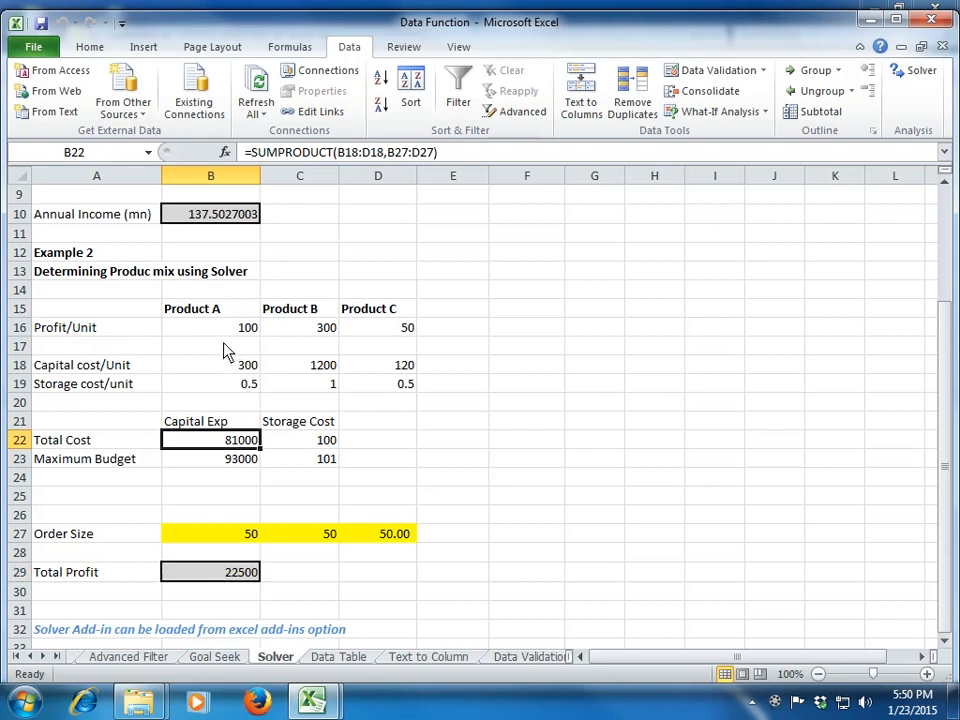
{"action": "key", "text": "F2"}
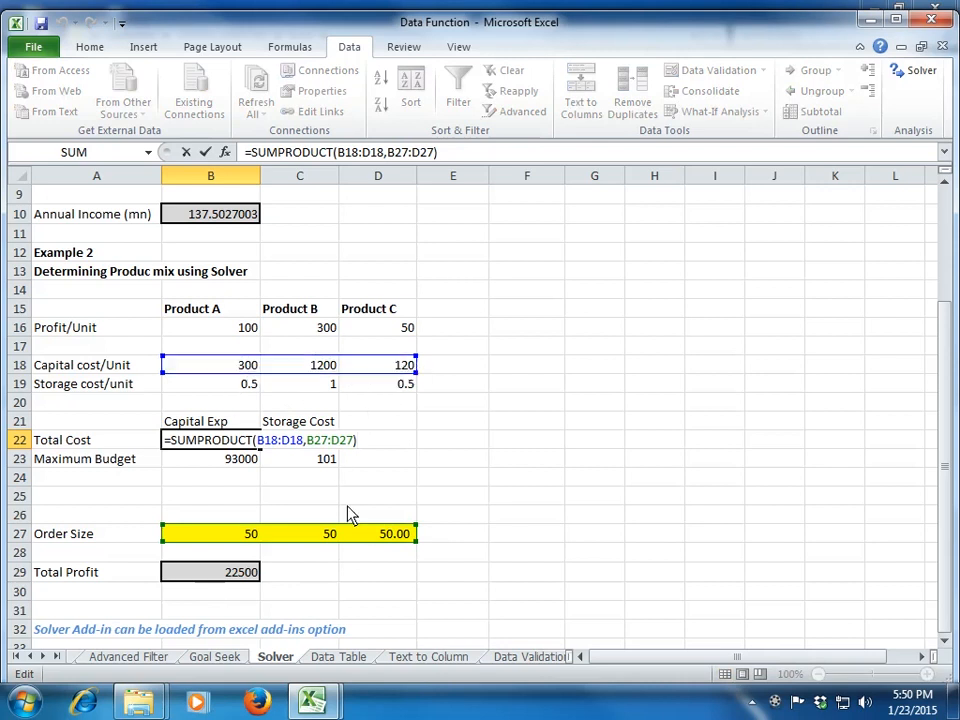
{"action": "key", "text": "ctrl+Return"}
{"action": "left_click", "coordinate": [313, 445]}
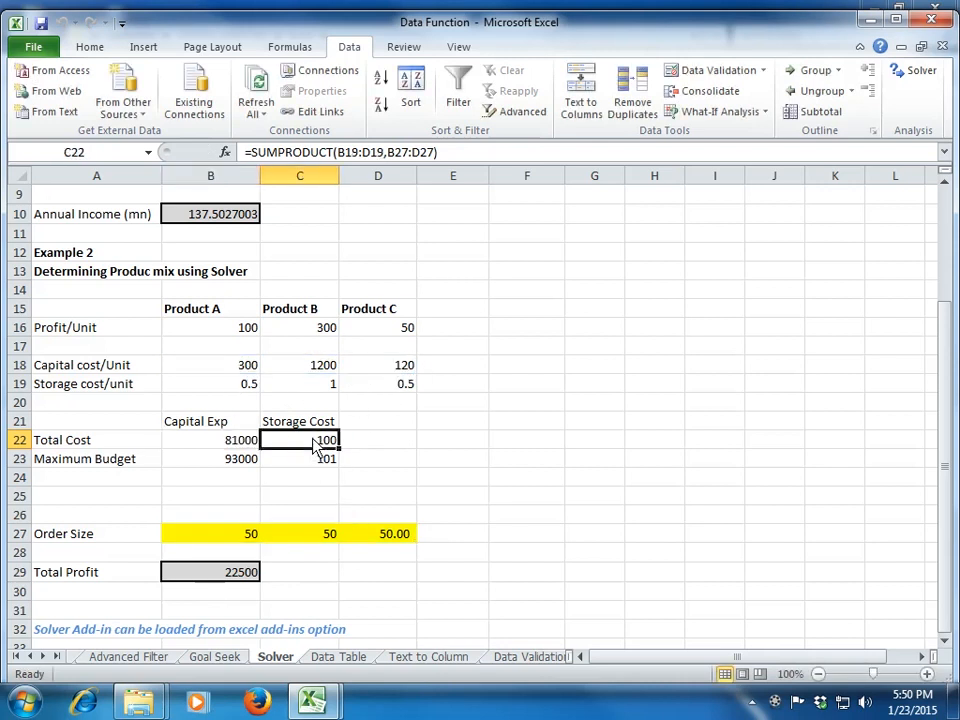
{"action": "double_click", "coordinate": [313, 445]}
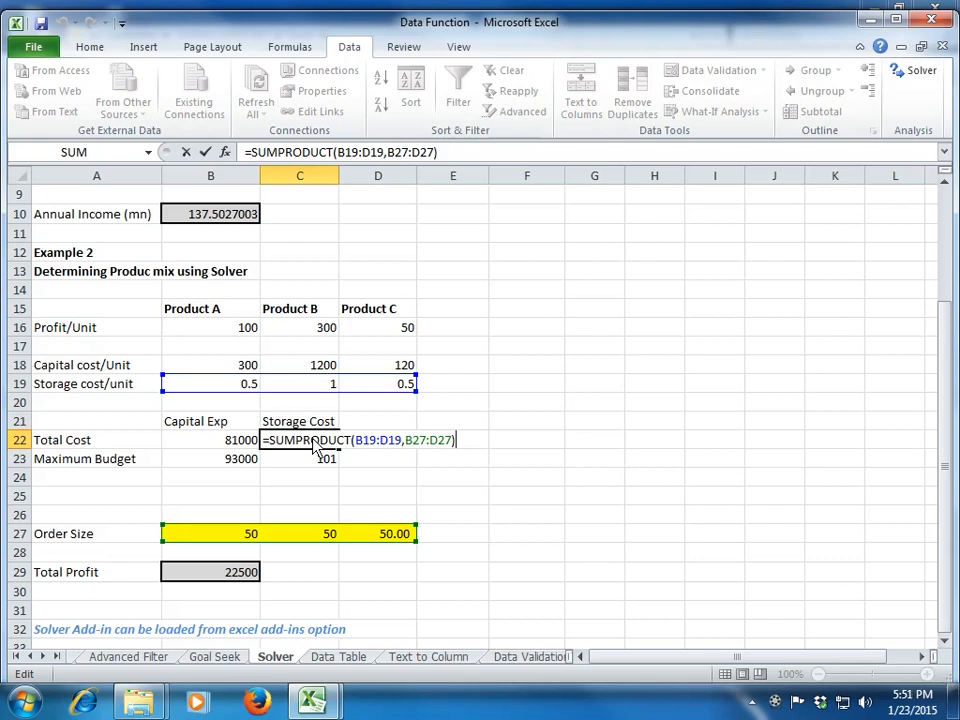
{"action": "key", "text": "ctrl+Return"}
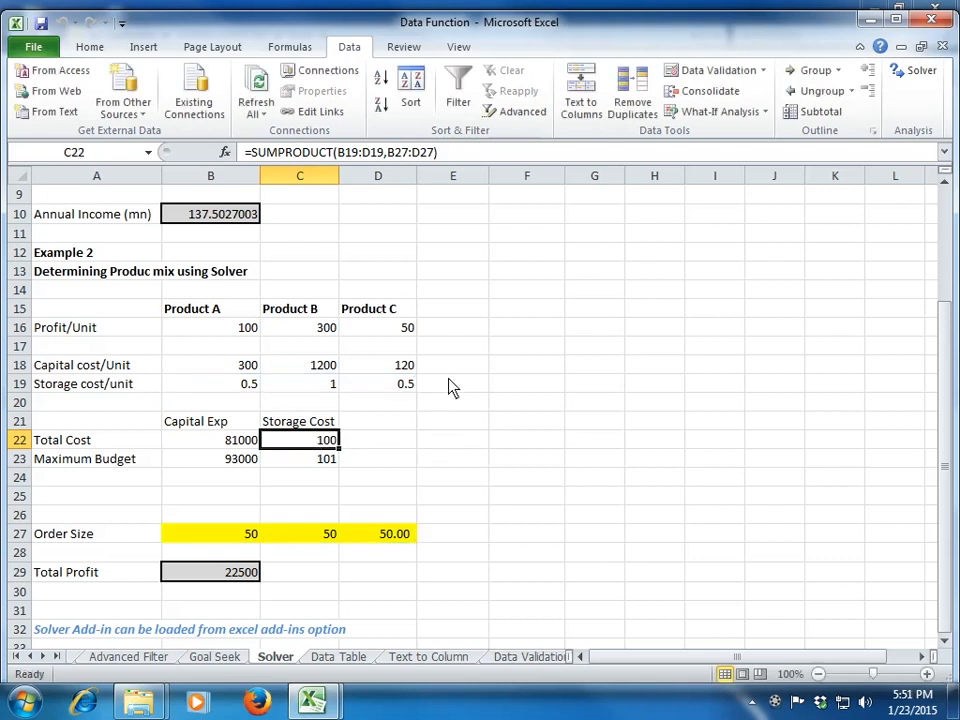
Step: Open Solver and reset all of its options and cell selections from the previous problem
{"action": "left_click", "coordinate": [901, 75]}
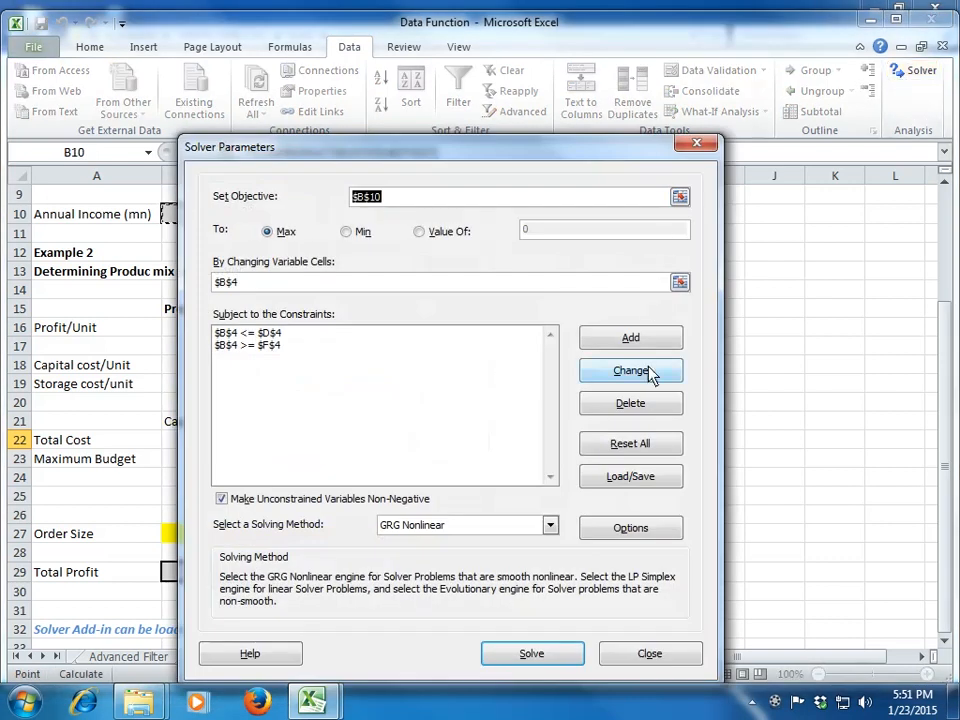
{"action": "left_click", "coordinate": [652, 443]}
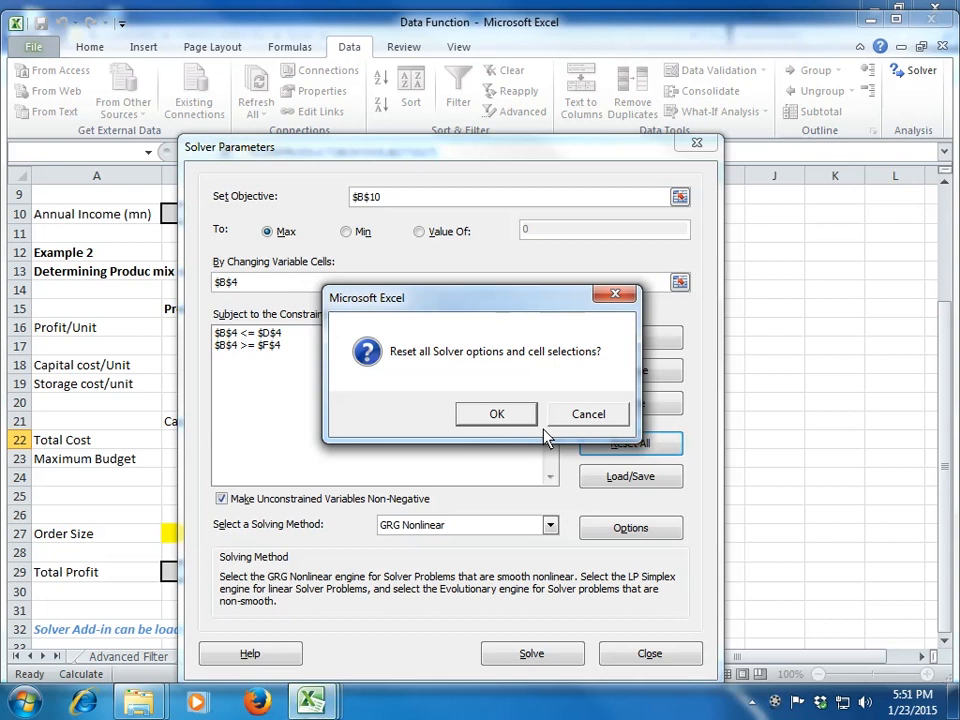
{"action": "left_click", "coordinate": [512, 416]}
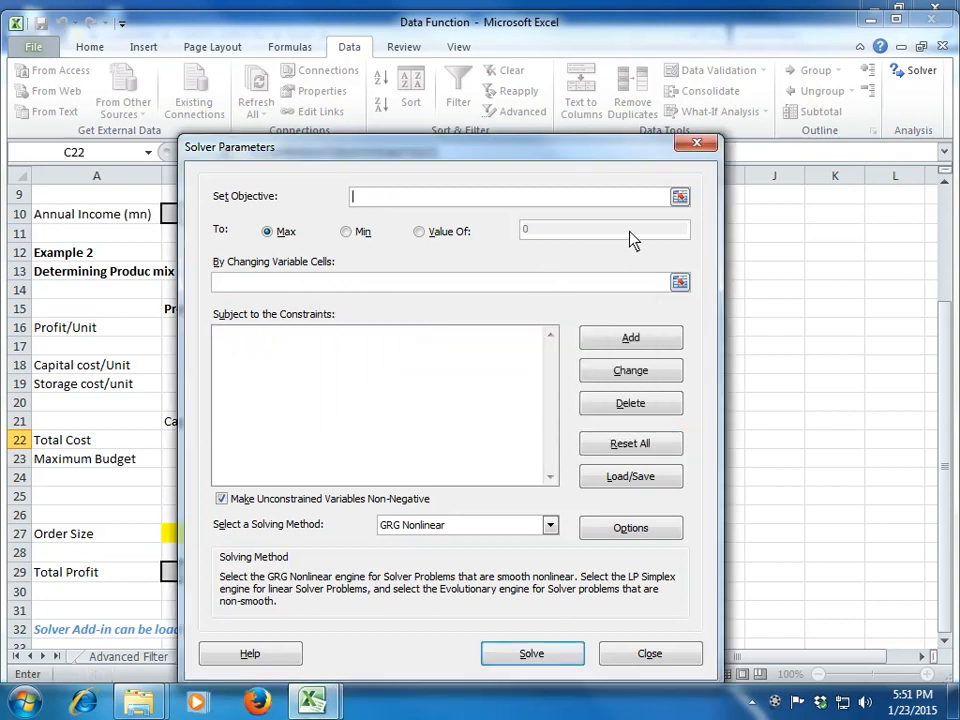
Step: Set total profit B29 as the Solver objective, with the order sizes B27:D27 as the variable cells
{"action": "left_click", "coordinate": [680, 196]}
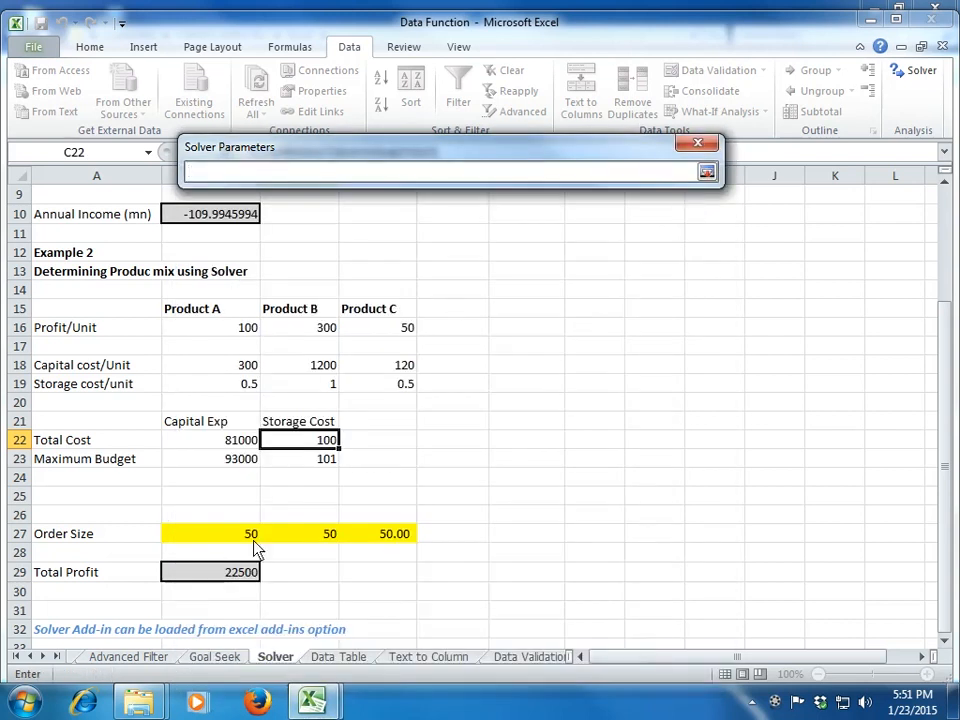
{"action": "left_click", "coordinate": [246, 571]}
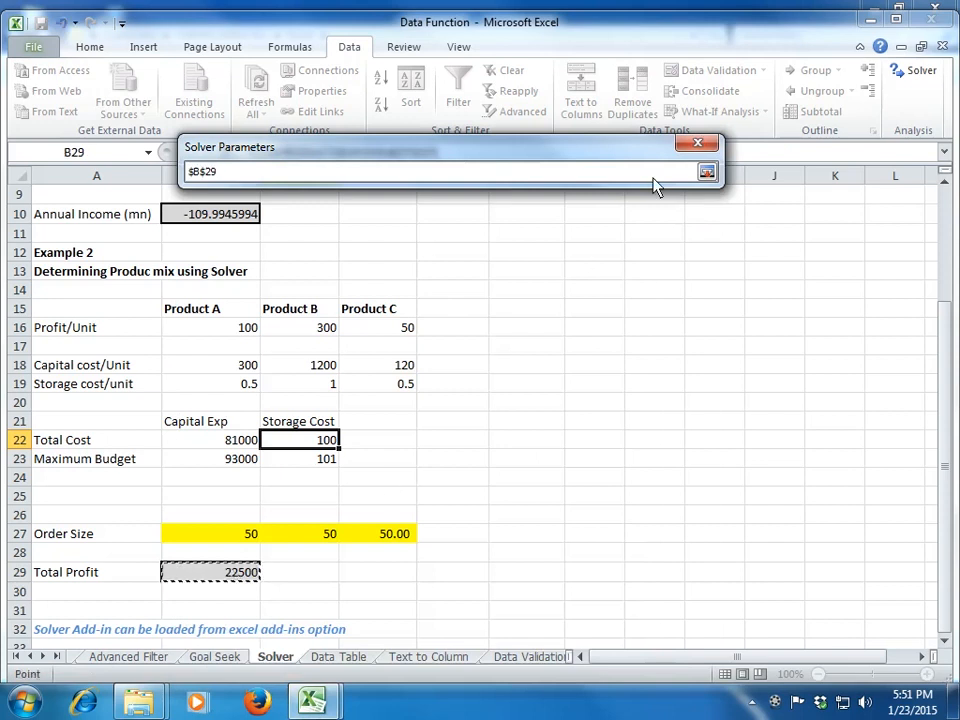
{"action": "left_click", "coordinate": [707, 173]}
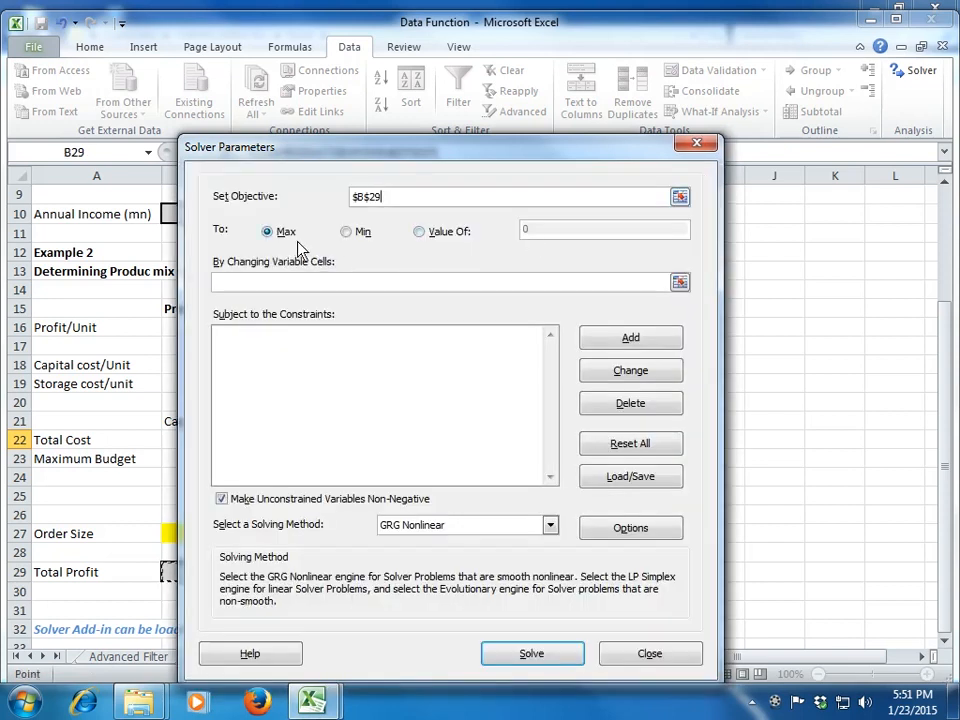
{"action": "left_click", "coordinate": [686, 285]}
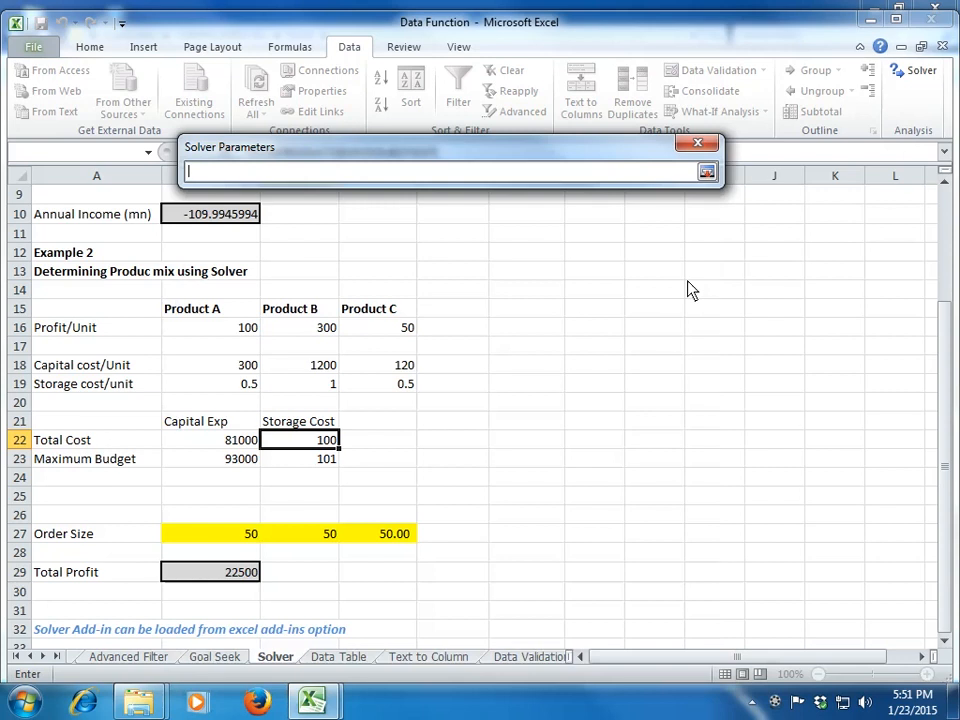
{"action": "left_click_drag", "start_coordinate": [218, 541], "coordinate": [397, 543]}
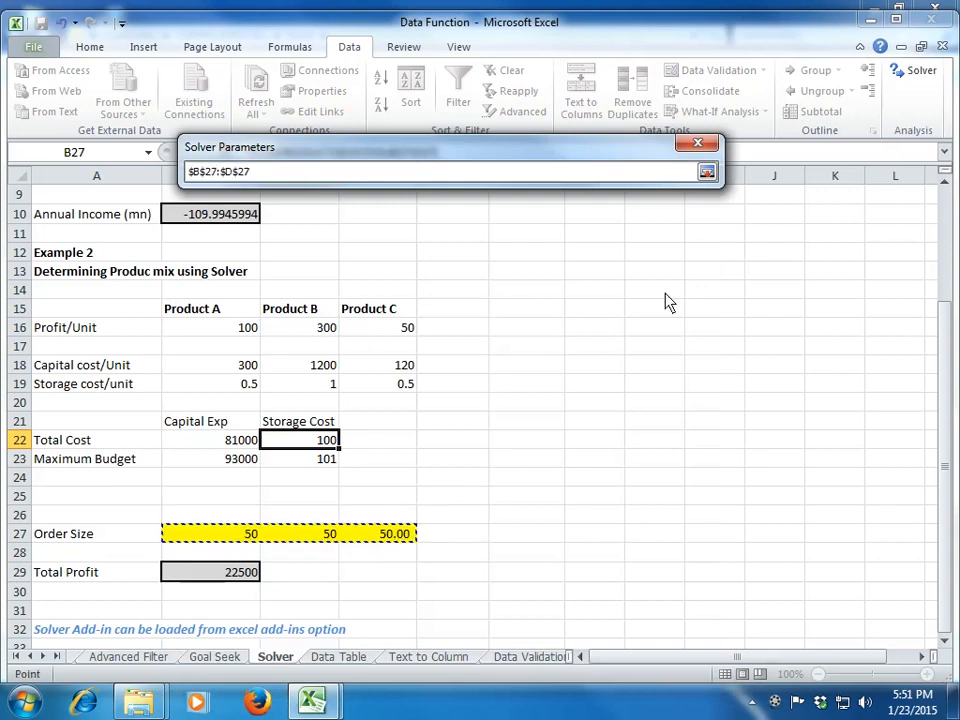
{"action": "left_click", "coordinate": [707, 173]}
Step: Add a Solver constraint that the total capital cost B22 is <= the maximum budget in B23
{"action": "left_click_drag", "start_coordinate": [533, 168], "coordinate": [788, 248]}
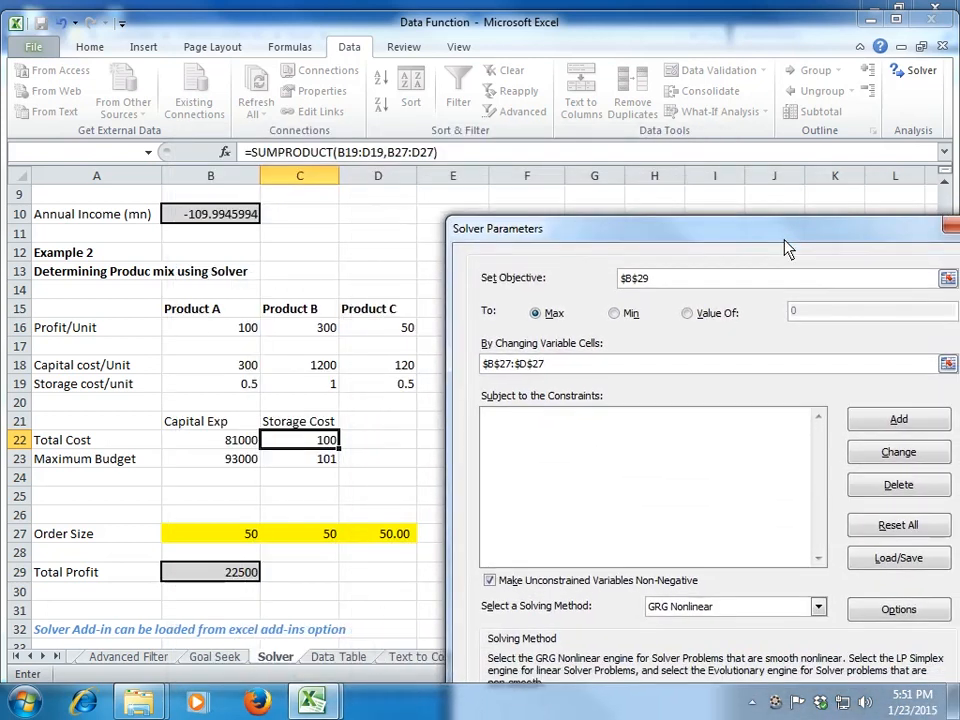
{"action": "left_click", "coordinate": [878, 424]}
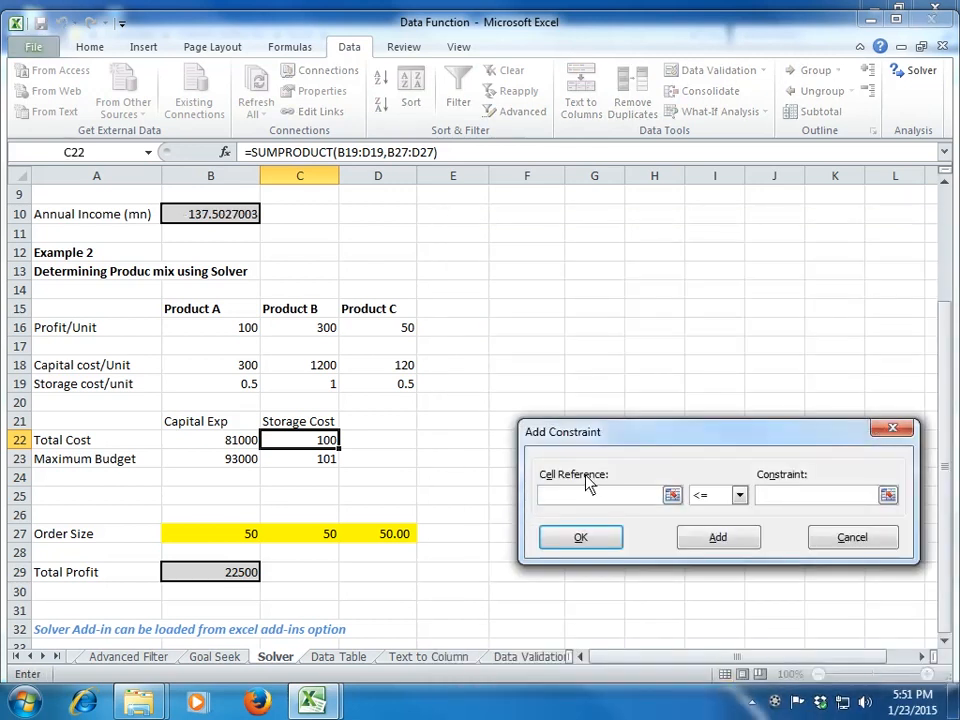
{"action": "left_click", "coordinate": [245, 447]}
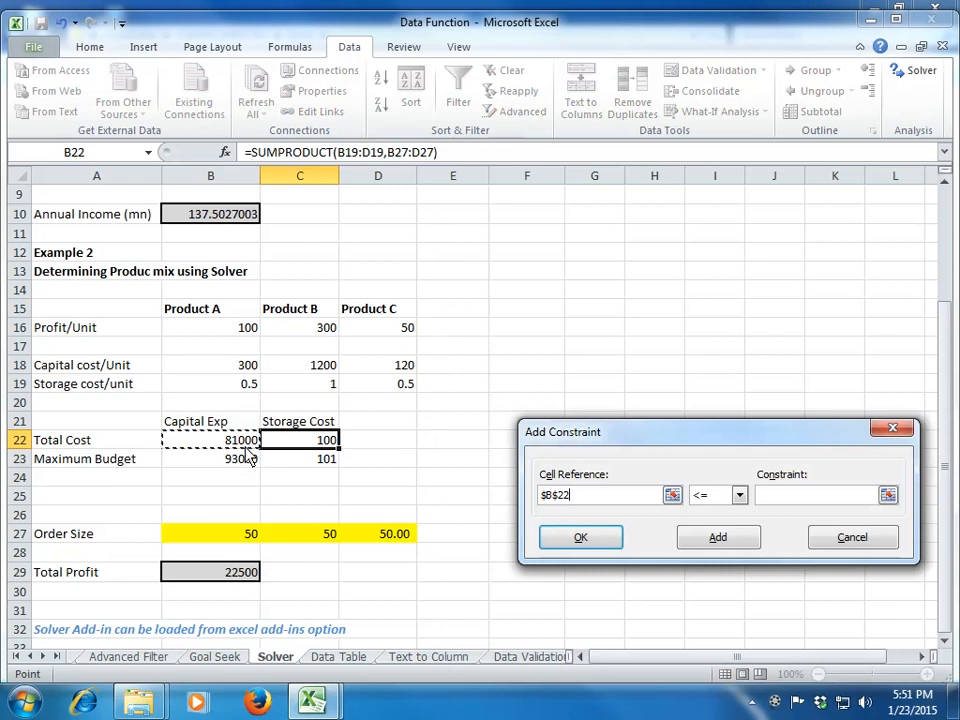
{"action": "left_click", "coordinate": [888, 496]}
{"action": "left_click", "coordinate": [250, 462]}
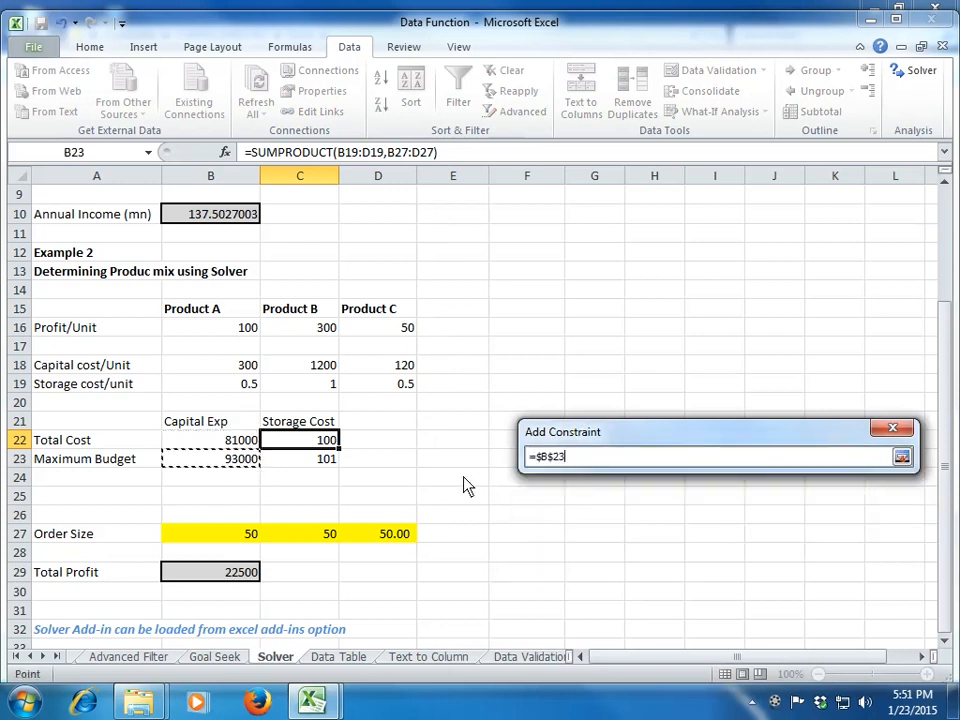
{"action": "left_click", "coordinate": [902, 456]}
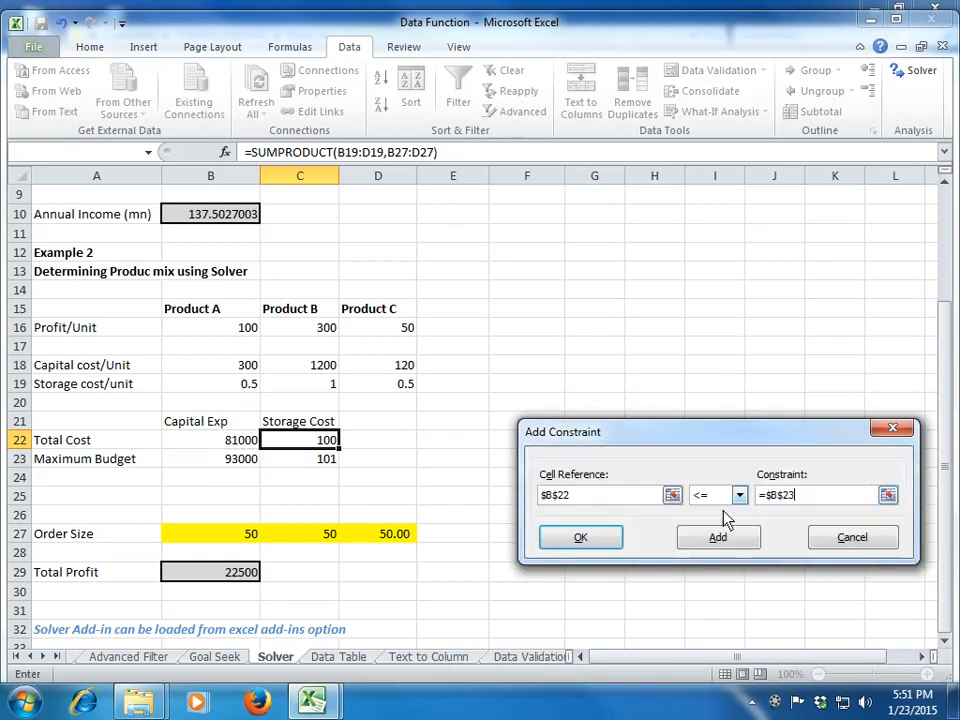
{"action": "left_click", "coordinate": [709, 542]}
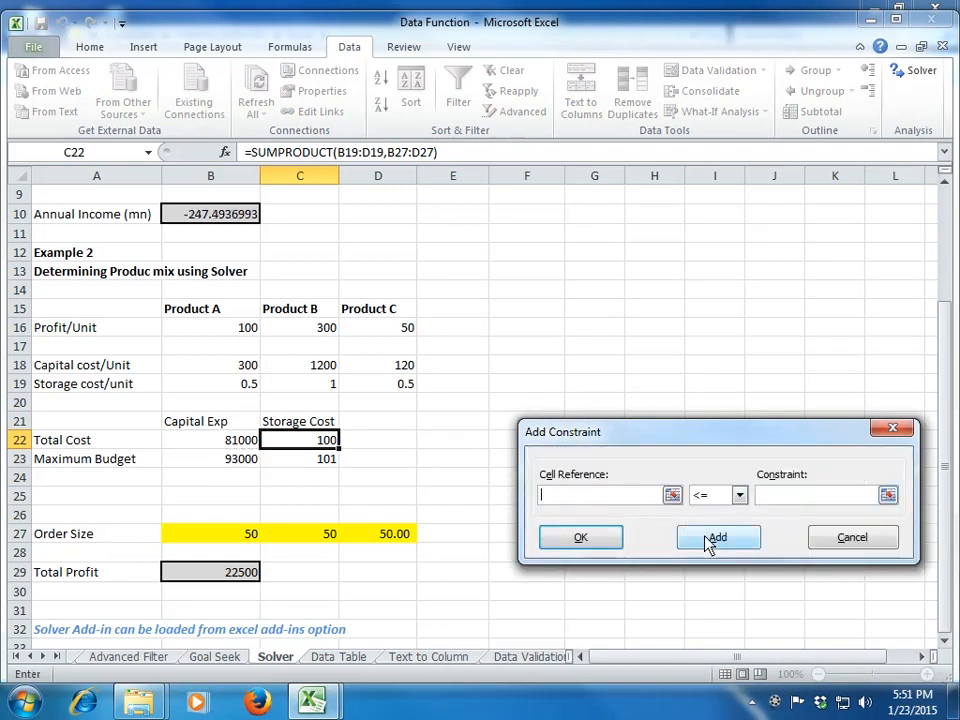
Step: Add a Solver constraint that the total storage cost C22 is <= the maximum budget in C23
{"action": "left_click", "coordinate": [315, 441]}
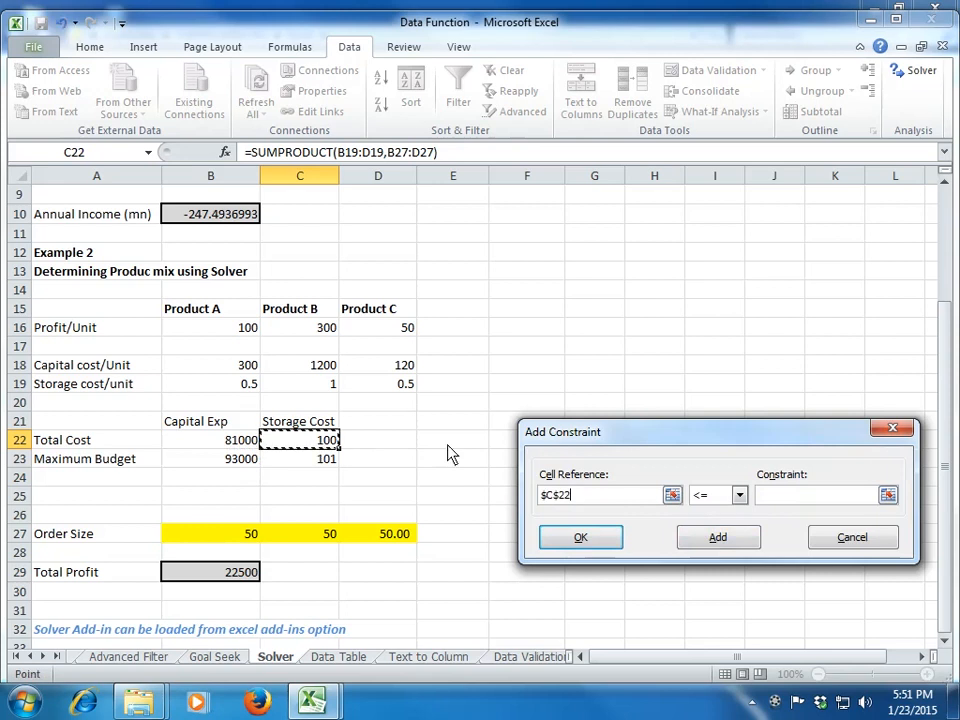
{"action": "left_click", "coordinate": [886, 495]}
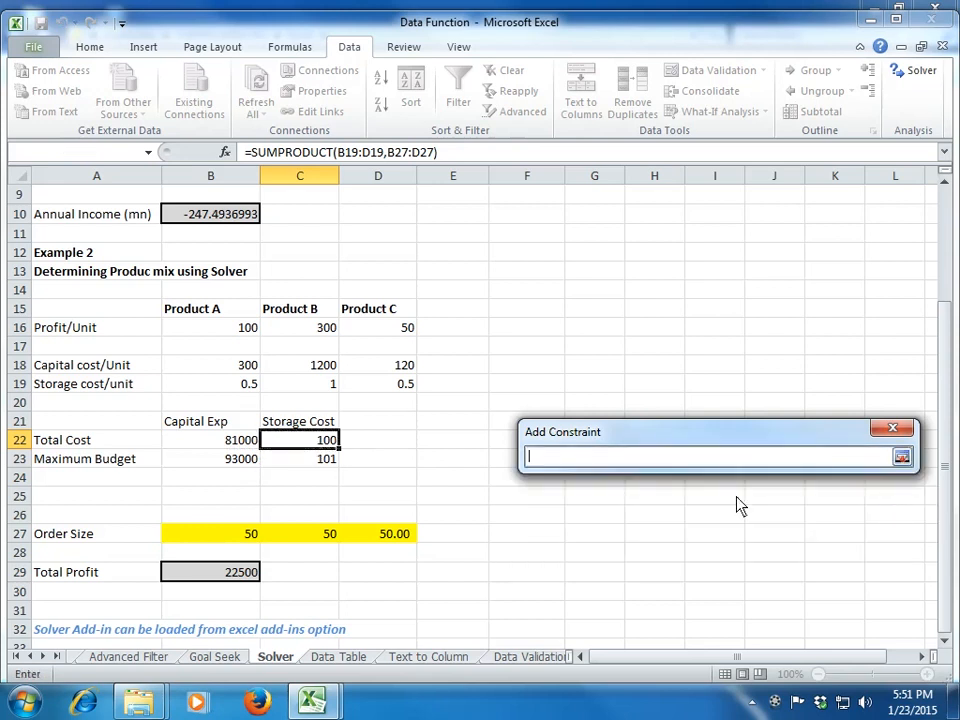
{"action": "left_click", "coordinate": [322, 460]}
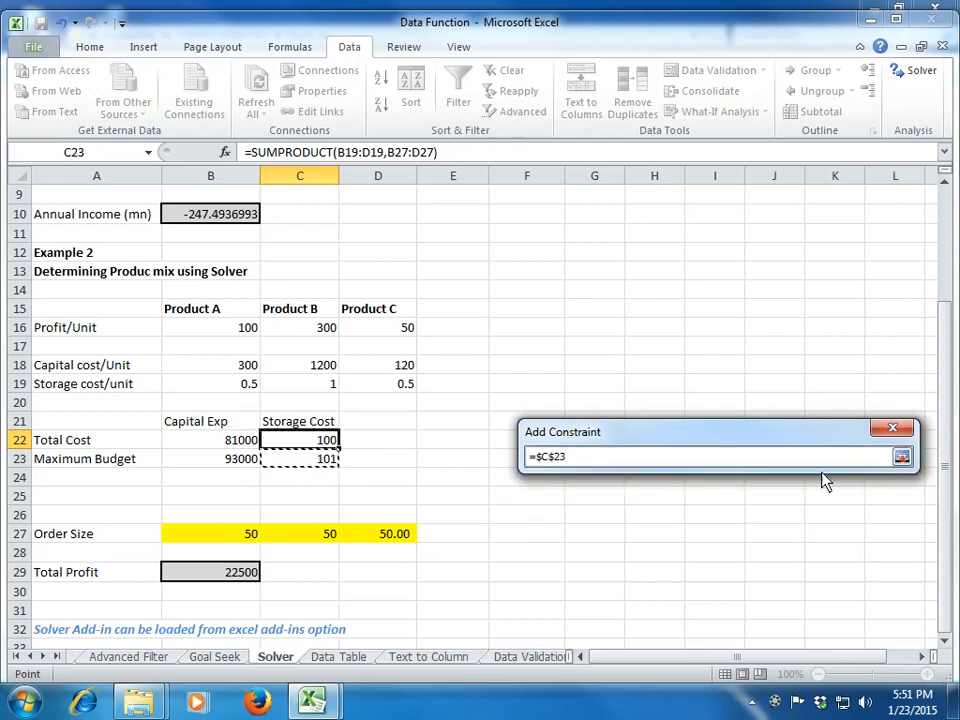
{"action": "left_click", "coordinate": [902, 457]}
{"action": "left_click", "coordinate": [720, 541]}
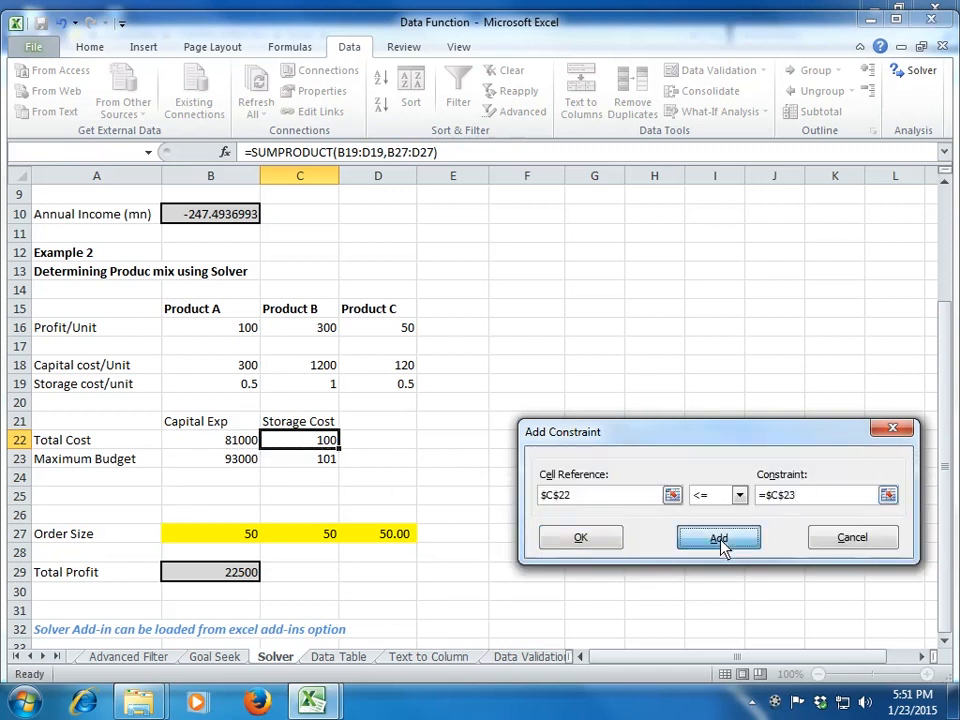
Step: Add a final Solver constraint that the order sizes B27:D27 are >= 20
{"action": "left_click_drag", "start_coordinate": [253, 538], "coordinate": [407, 540]}
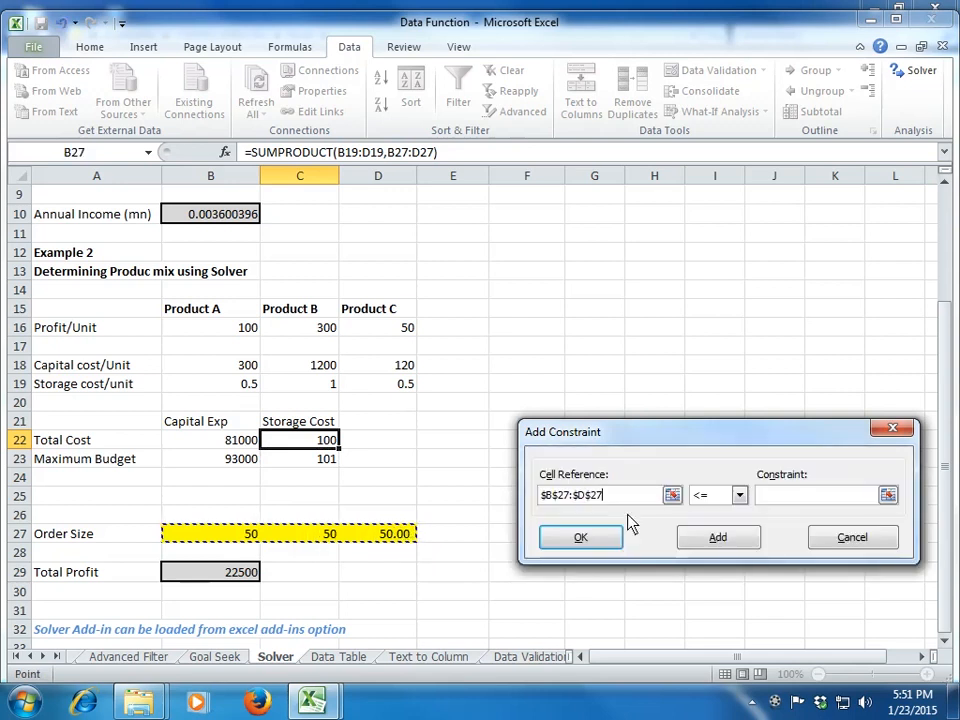
{"action": "left_click", "coordinate": [739, 495]}
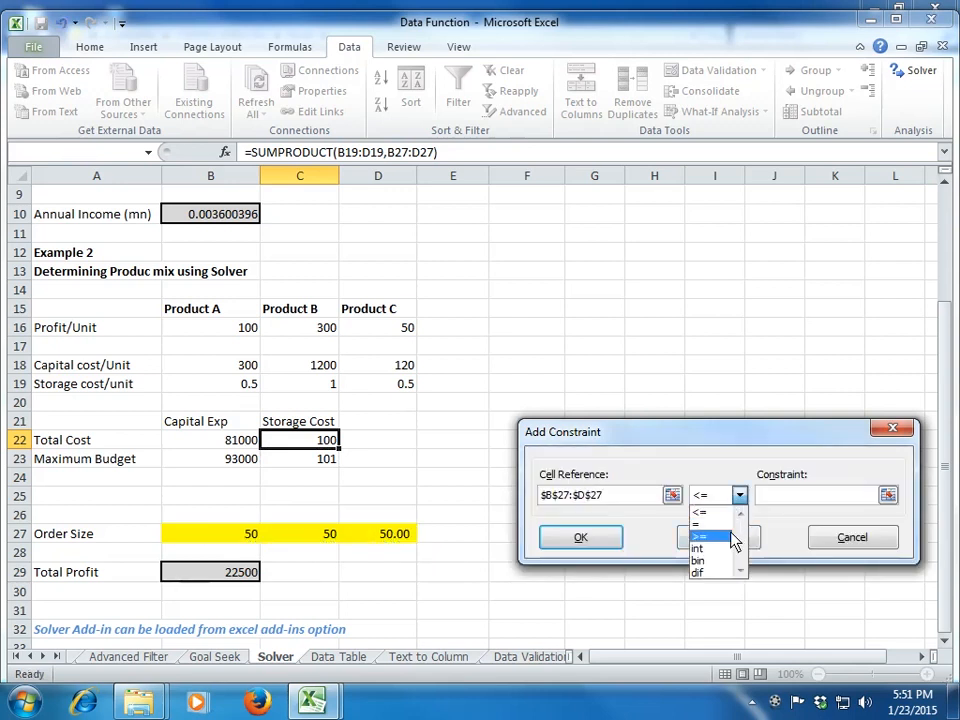
{"action": "left_click", "coordinate": [733, 538]}
{"action": "type", "text": "1"}
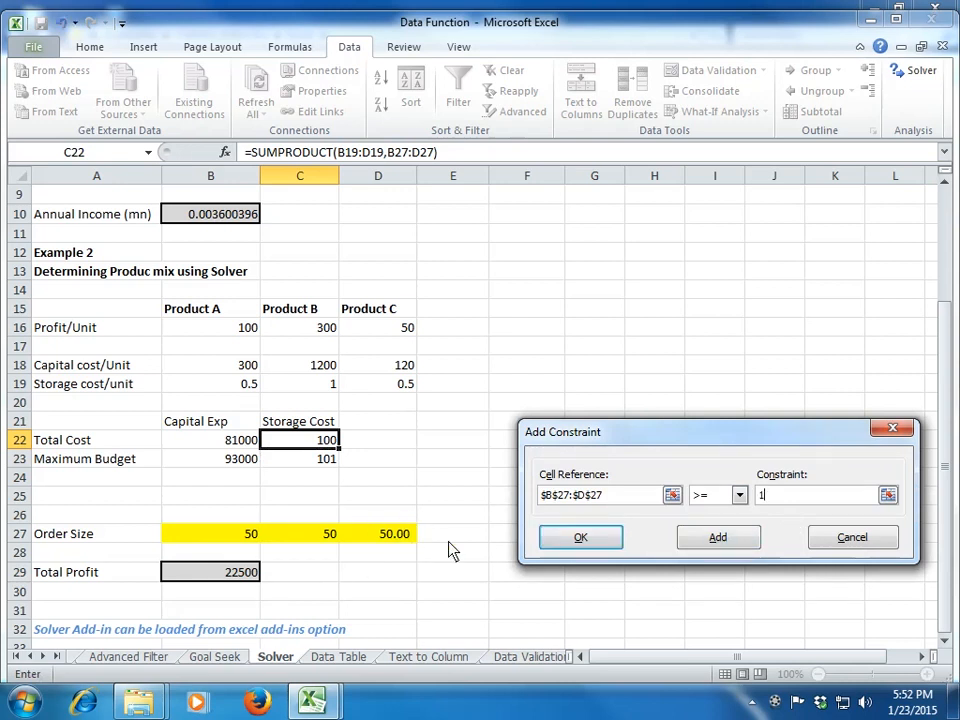
{"action": "key", "text": "BackSpace"}
{"action": "type", "text": "20"}
{"action": "left_click", "coordinate": [593, 542]}
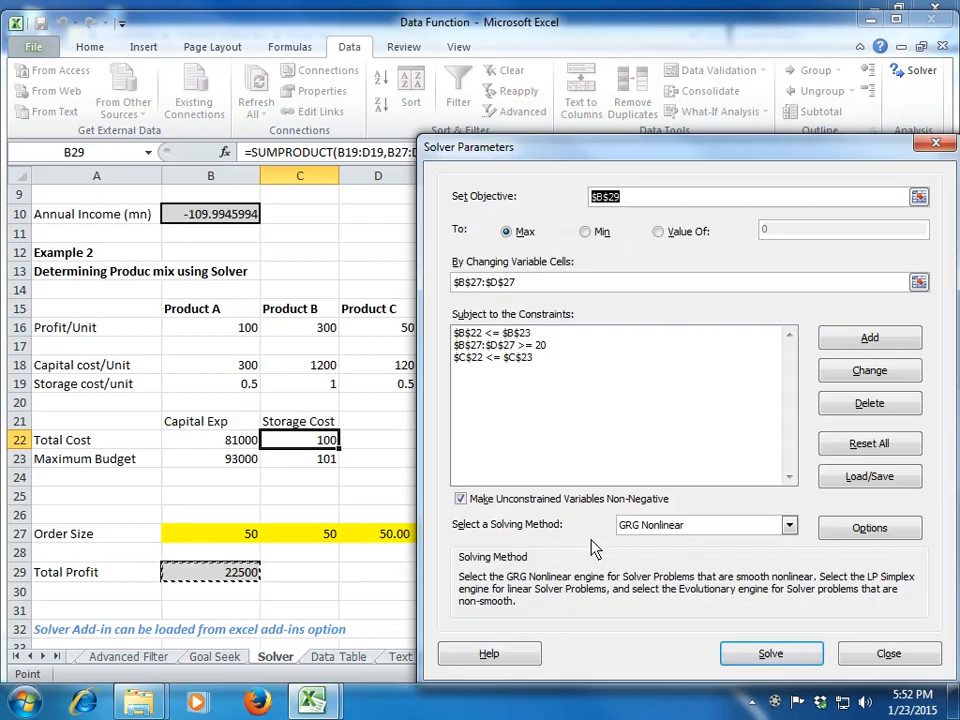
Step: Solve the product mix problem and keep the Solver solution
{"action": "left_click", "coordinate": [755, 653]}
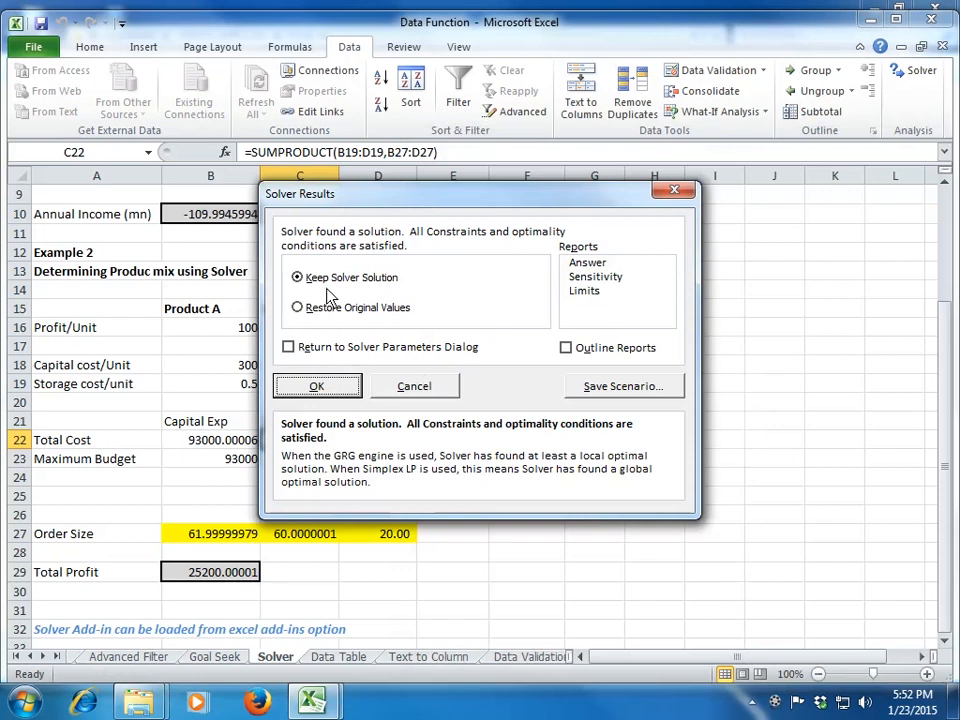
{"action": "left_click", "coordinate": [335, 385]}
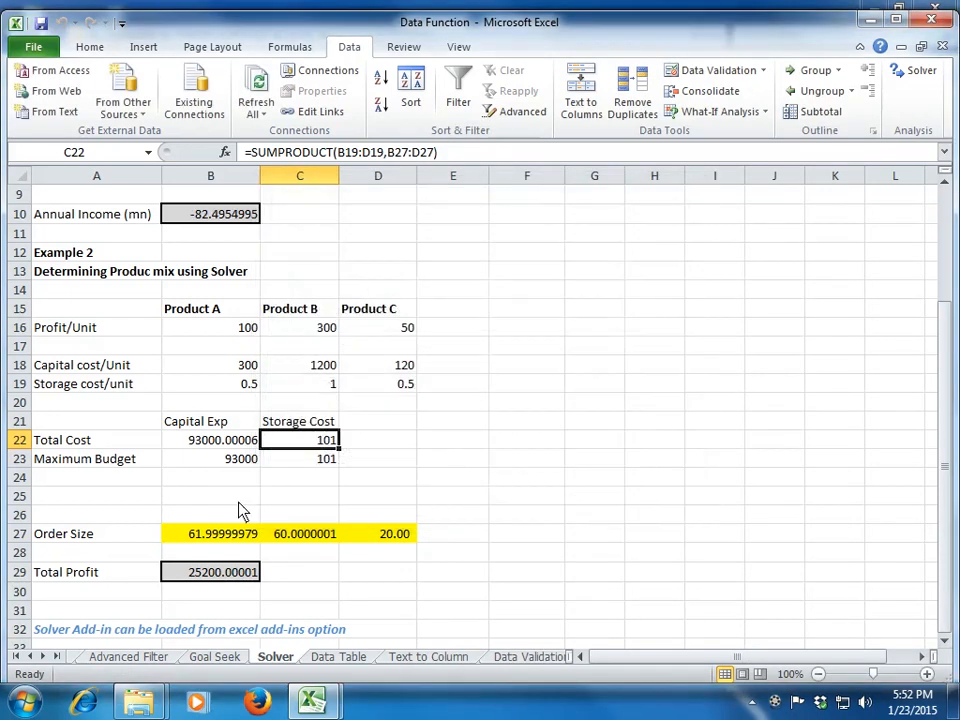
Step: Examine the solved order sizes for Products A, B and C in row 27
{"action": "left_click", "coordinate": [216, 597]}
{"action": "left_click", "coordinate": [252, 537]}
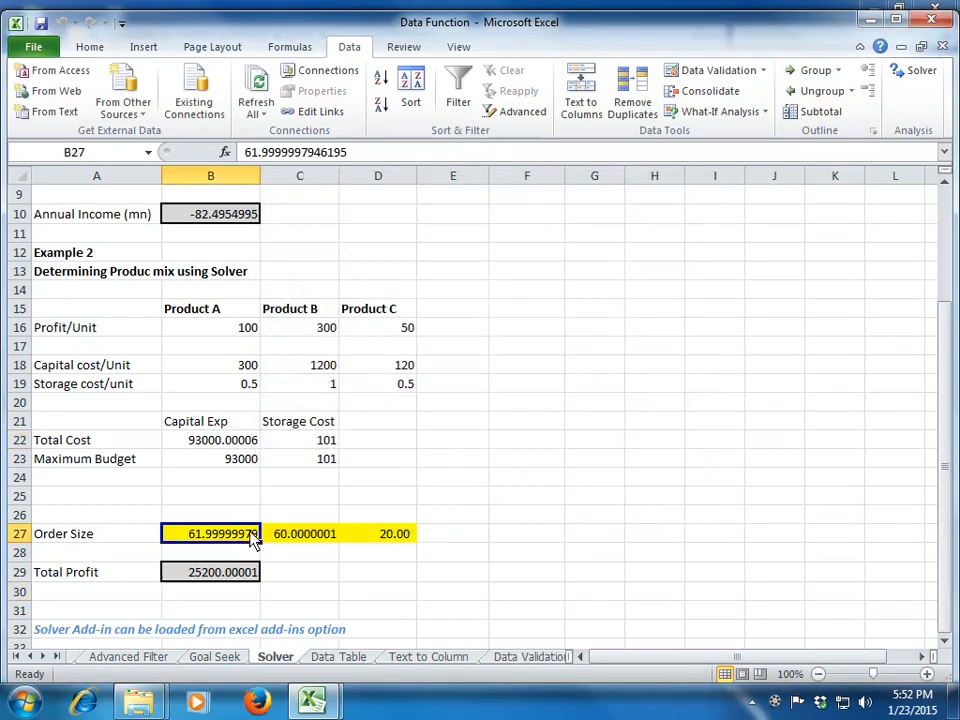
{"action": "left_click", "coordinate": [298, 538]}
{"action": "left_click", "coordinate": [384, 543]}
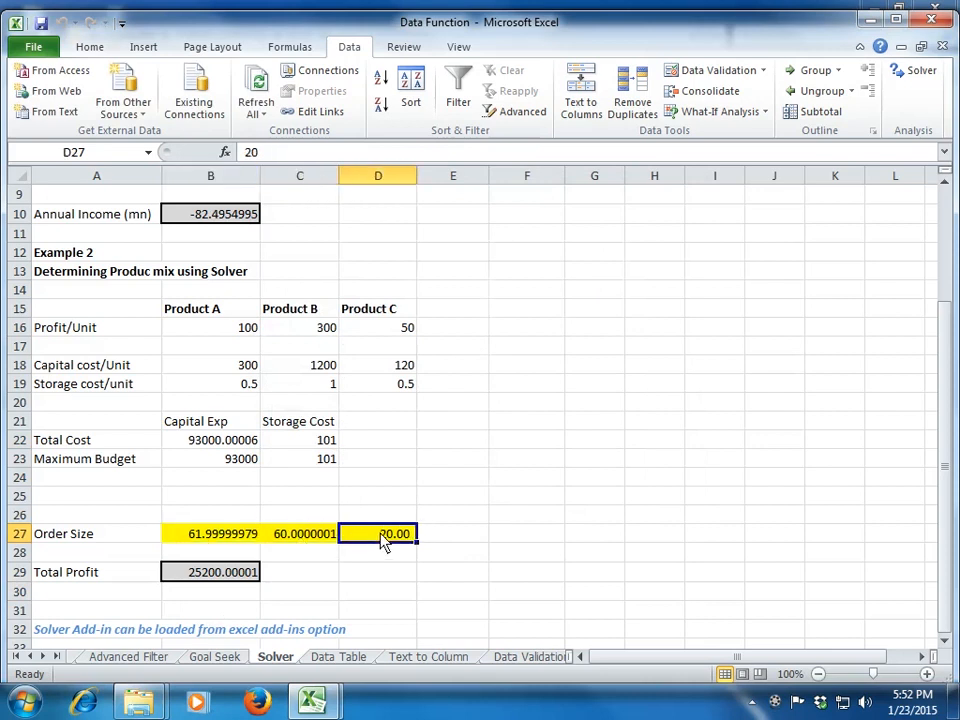
{"action": "left_click", "coordinate": [249, 540]}
{"action": "left_click", "coordinate": [313, 540]}
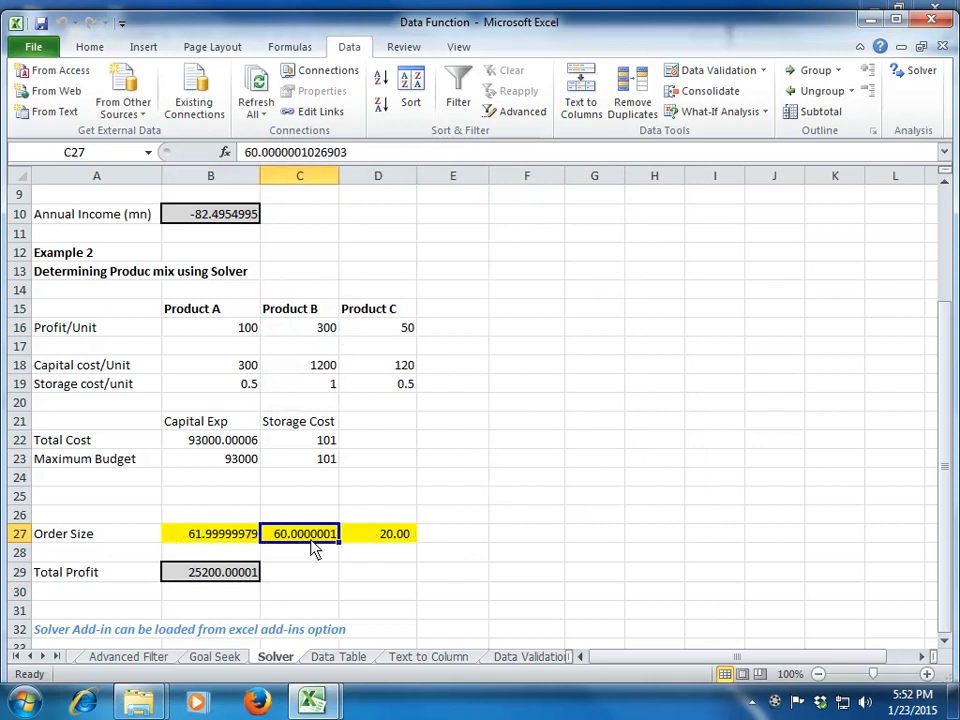
Step: Format the order sizes in B27:D27 in comma style with no decimal places
{"action": "left_click", "coordinate": [232, 541]}
{"action": "key", "text": "shift+Right"}
{"action": "key", "text": "shift+Right"}
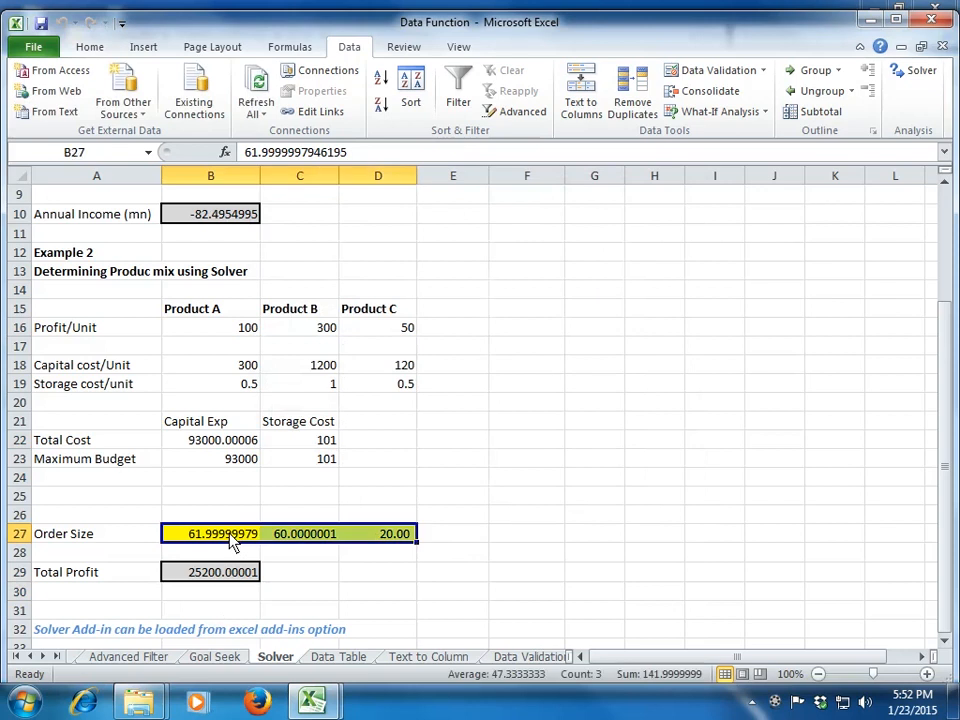
{"action": "left_click", "coordinate": [89, 47]}
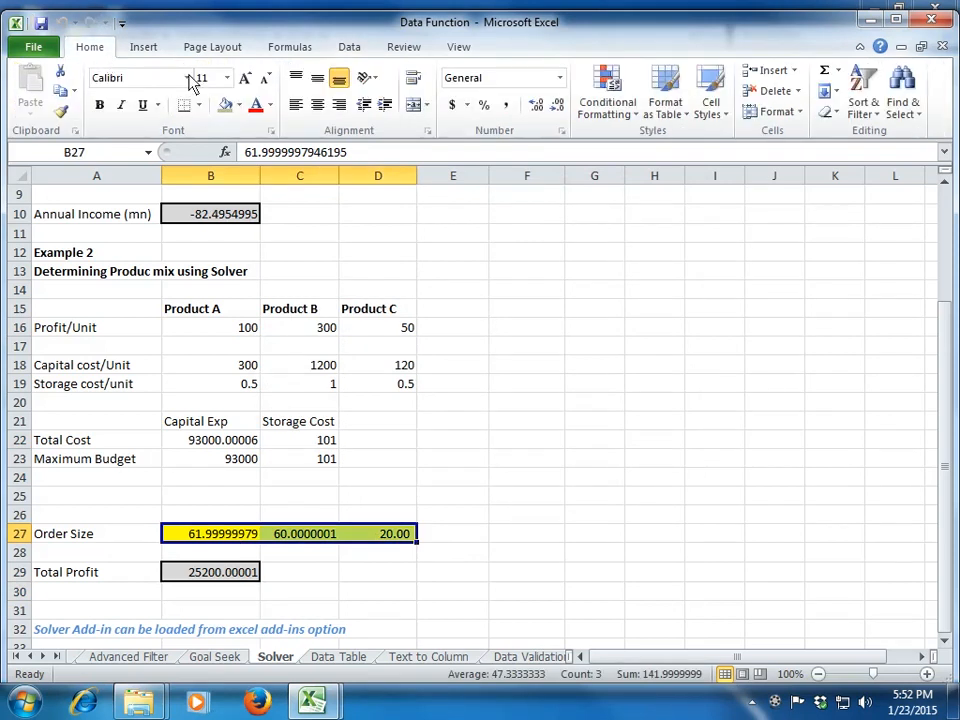
{"action": "left_click", "coordinate": [508, 106]}
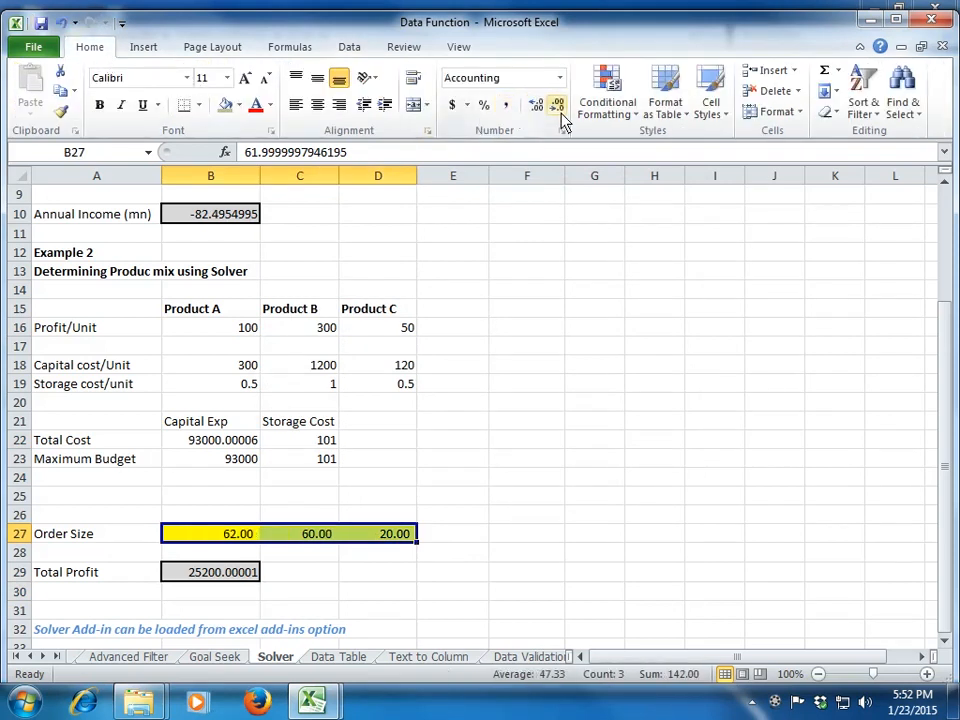
{"action": "left_click", "coordinate": [557, 106]}
{"action": "left_click", "coordinate": [557, 106]}
{"action": "left_click", "coordinate": [364, 557]}
Step: Review the rounded order sizes, the total profit in B29, and the capital and storage costs against their maximum budgets
{"action": "left_click", "coordinate": [250, 537]}
{"action": "left_click", "coordinate": [312, 538]}
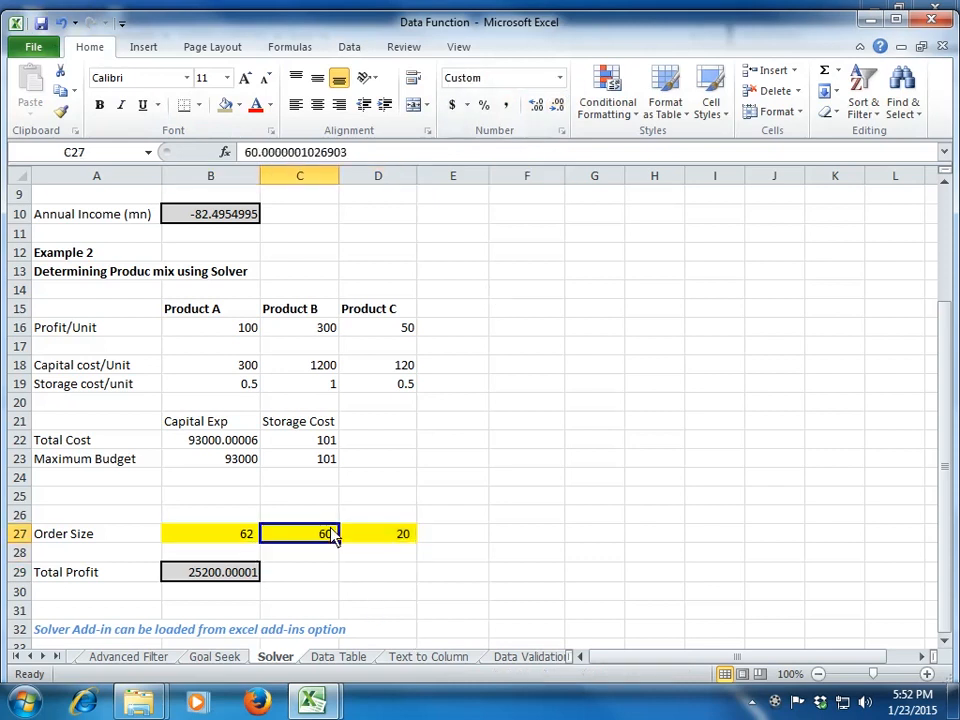
{"action": "left_click", "coordinate": [386, 537]}
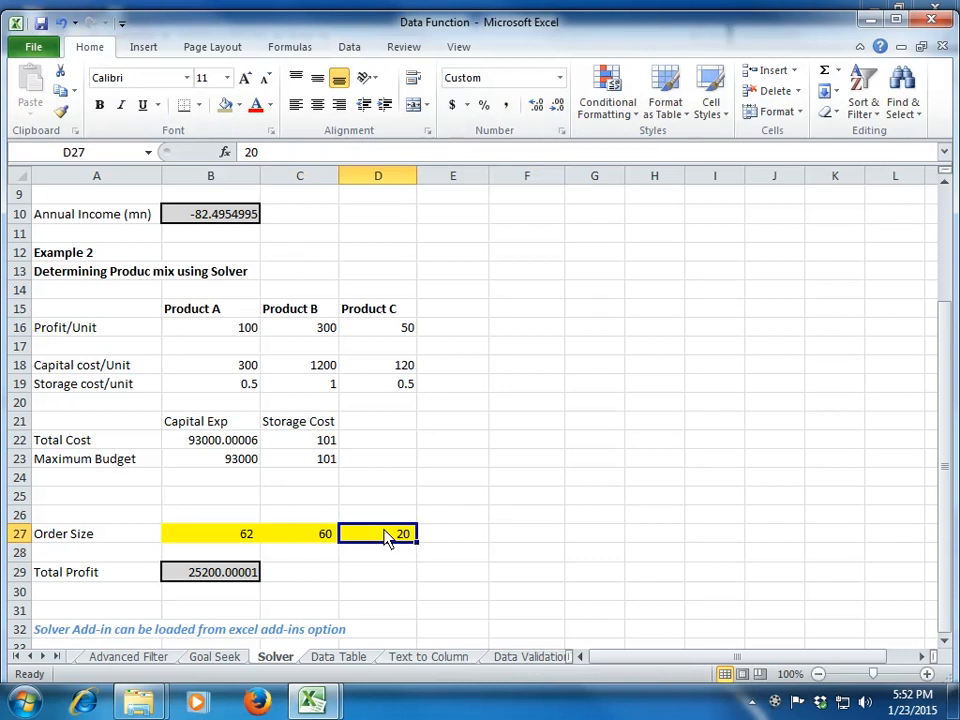
{"action": "left_click", "coordinate": [218, 584]}
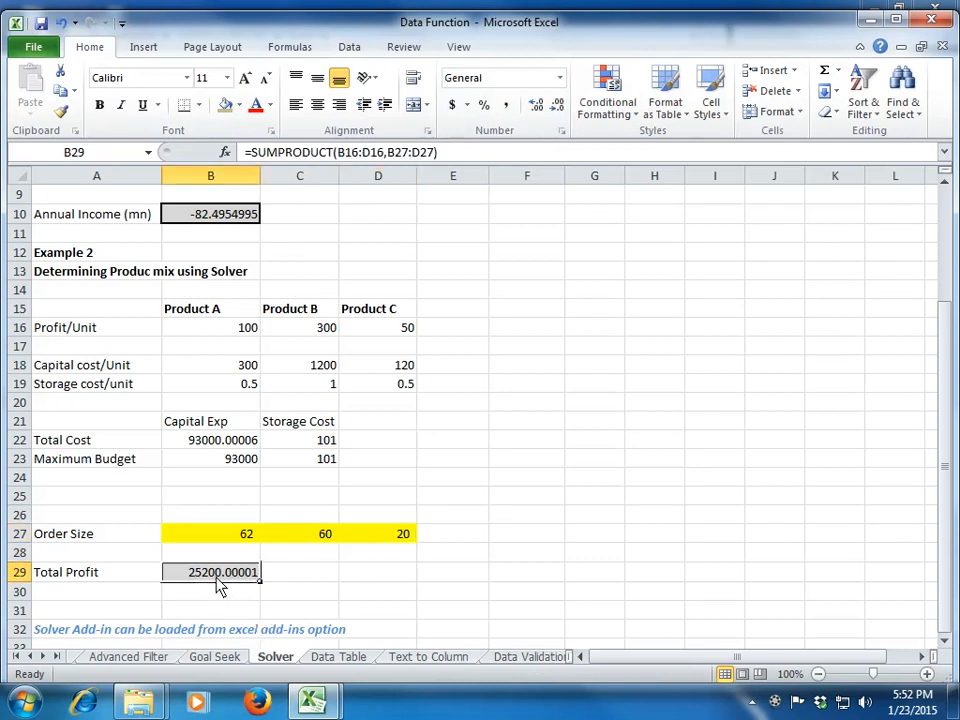
{"action": "left_click", "coordinate": [346, 584]}
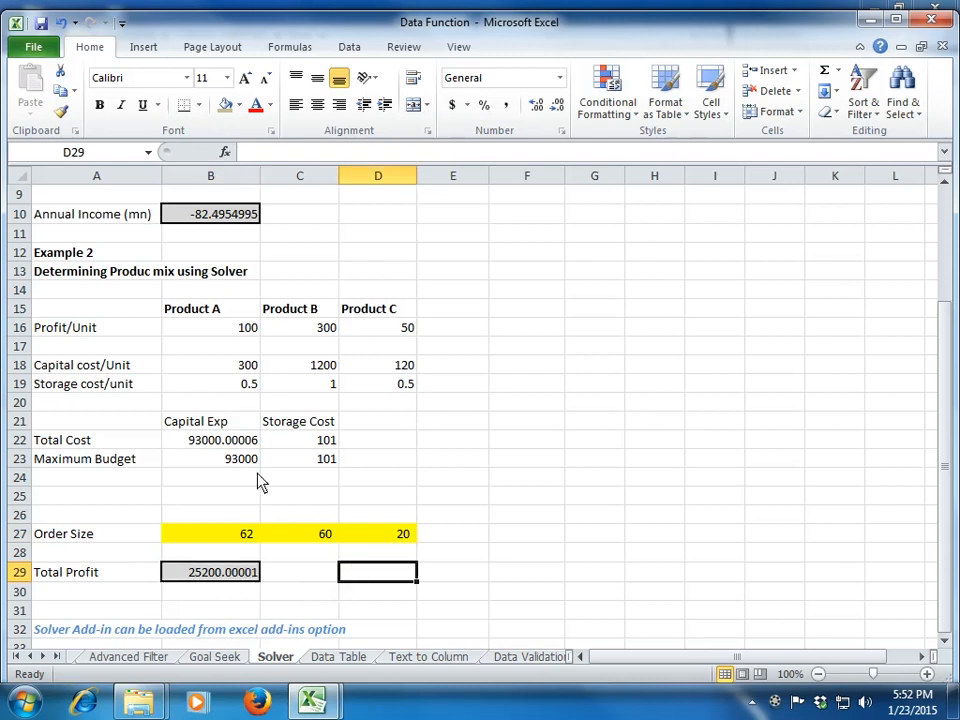
{"action": "left_click", "coordinate": [215, 441]}
{"action": "left_click", "coordinate": [306, 461]}
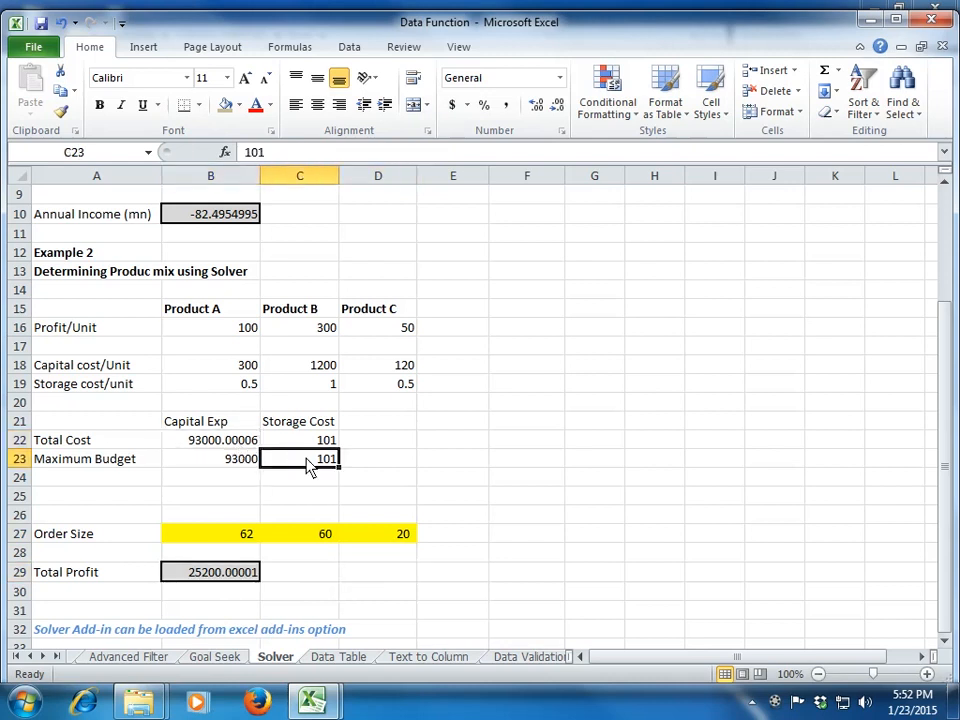
{"action": "left_click", "coordinate": [210, 466]}
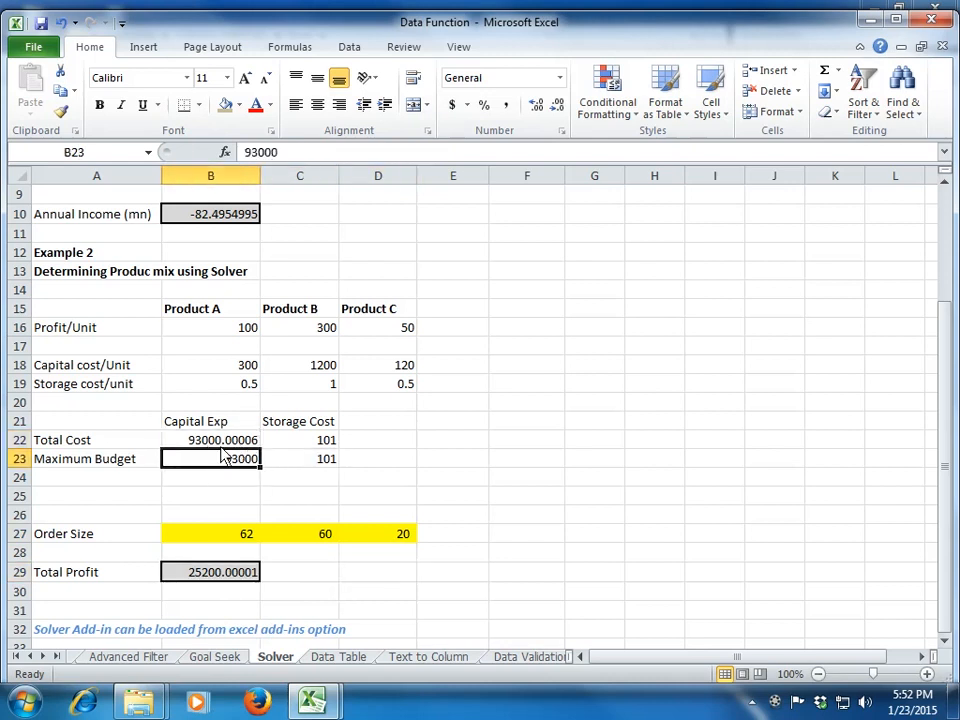
{"action": "left_click", "coordinate": [227, 450]}
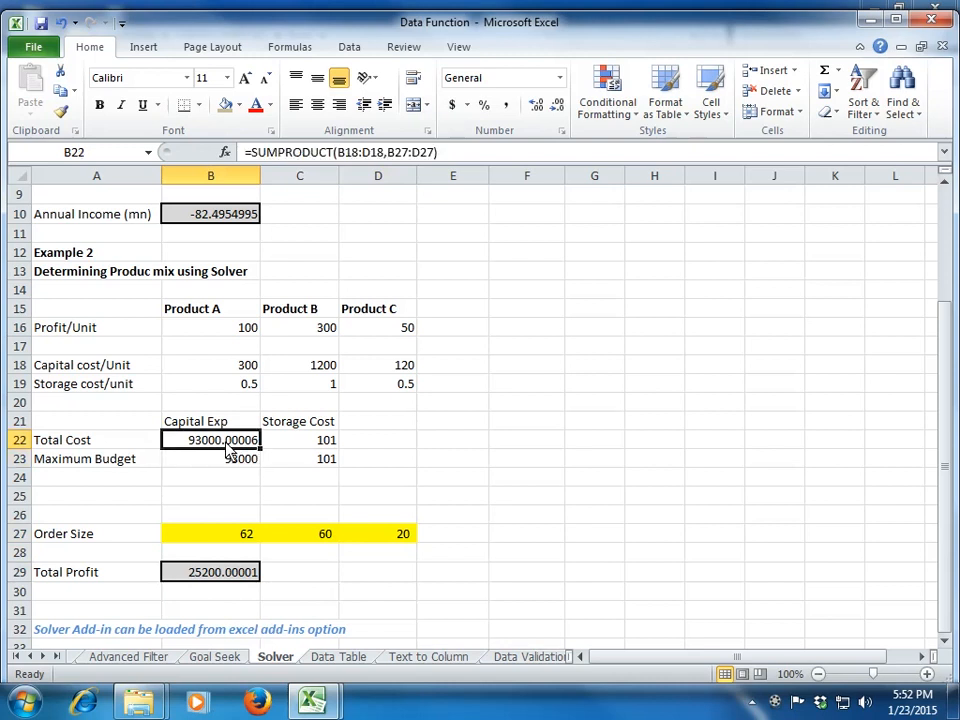
{"action": "left_click", "coordinate": [303, 446]}
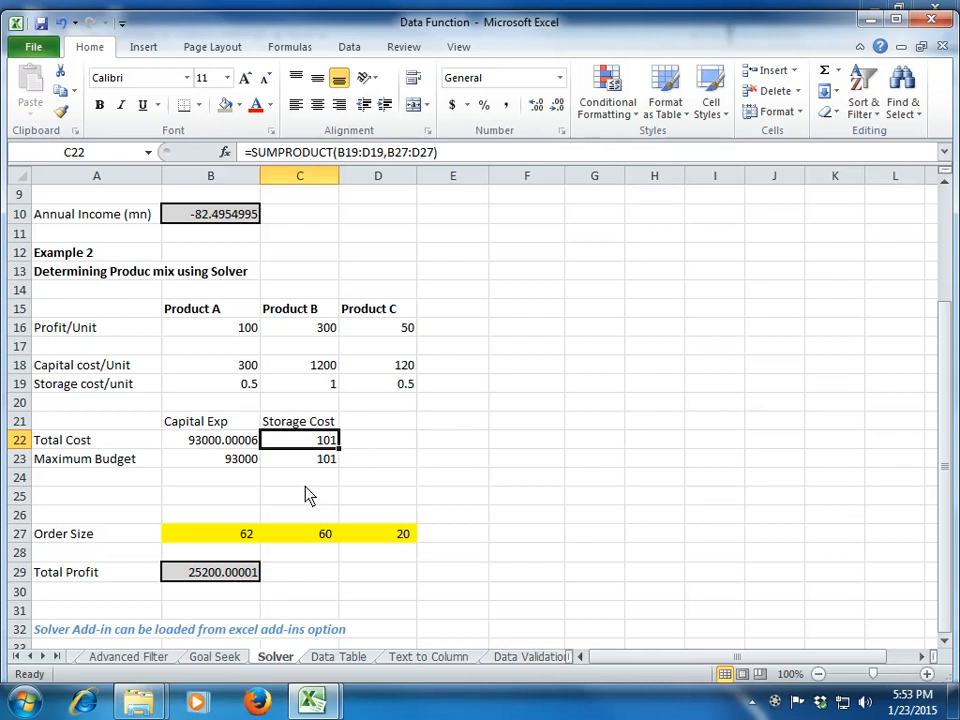
Step: Switch to the Data Table sheet and examine the price, volume and revenue cells in B3:B5
{"action": "key", "text": "ctrl+Page_Down"}
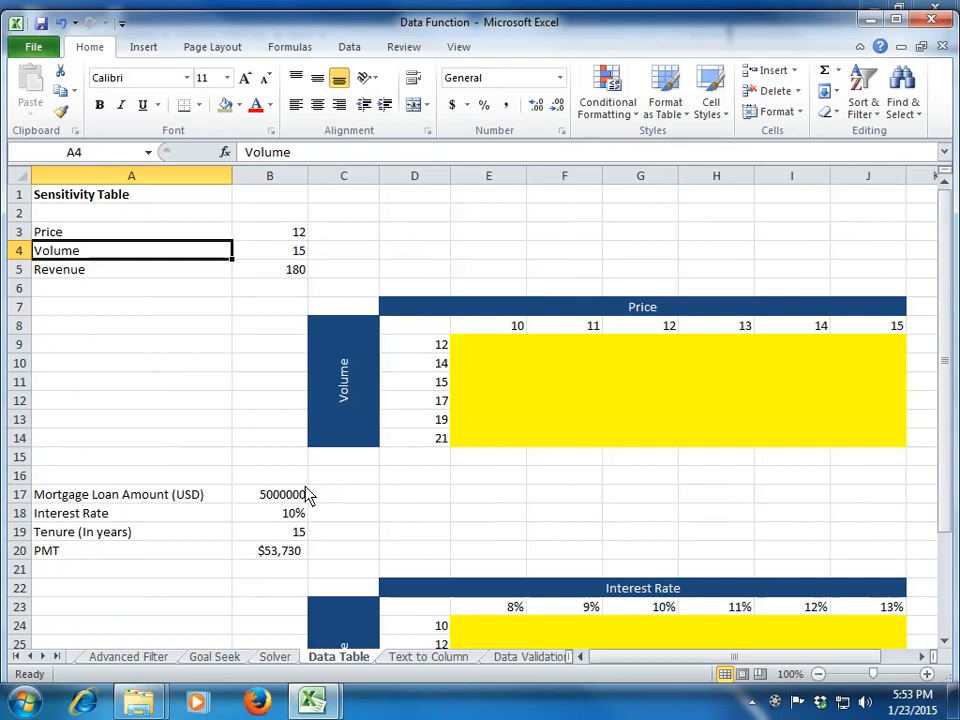
{"action": "key", "text": "ctrl+Home"}
{"action": "key", "text": "Down"}
{"action": "key", "text": "Down"}
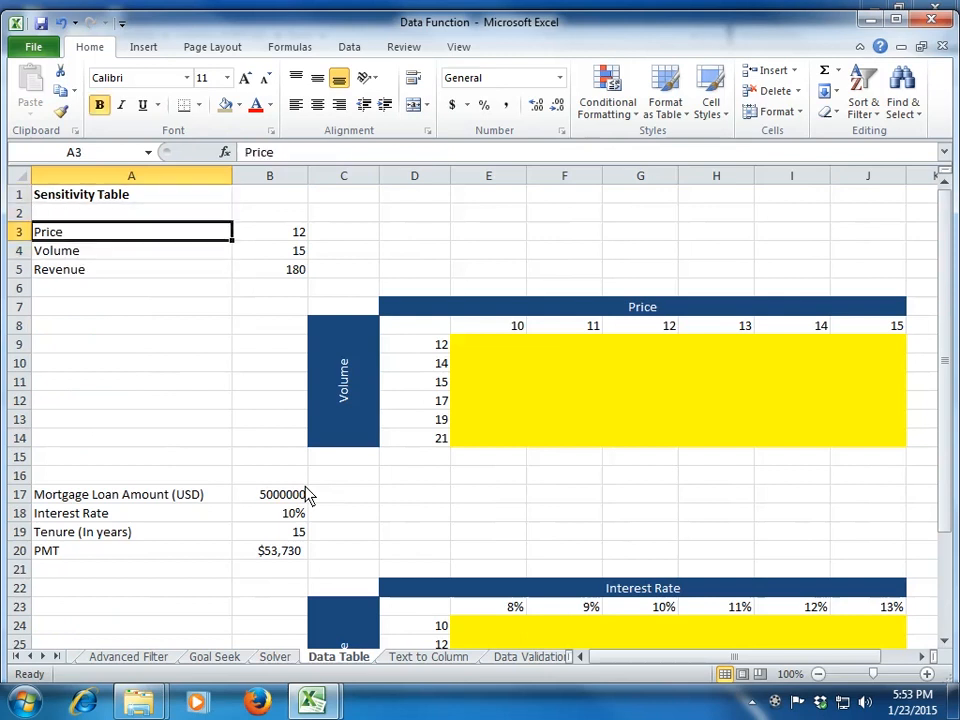
{"action": "key", "text": "Right"}
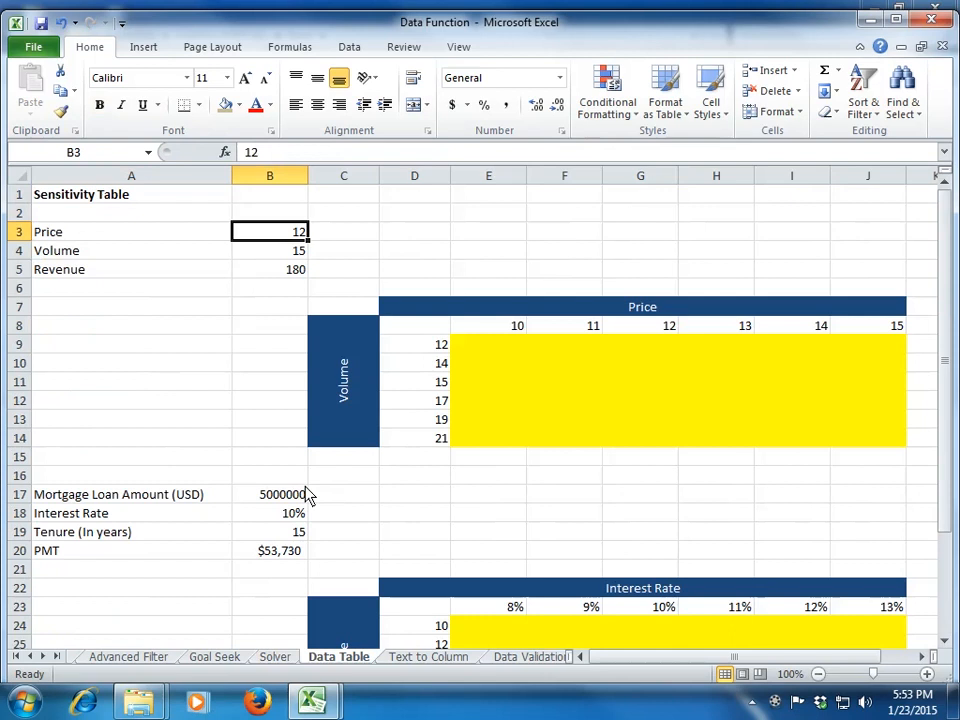
{"action": "key", "text": "Down"}
{"action": "key", "text": "Down"}
{"action": "key", "text": "Down"}
{"action": "key", "text": "Down"}
{"action": "key", "text": "Down"}
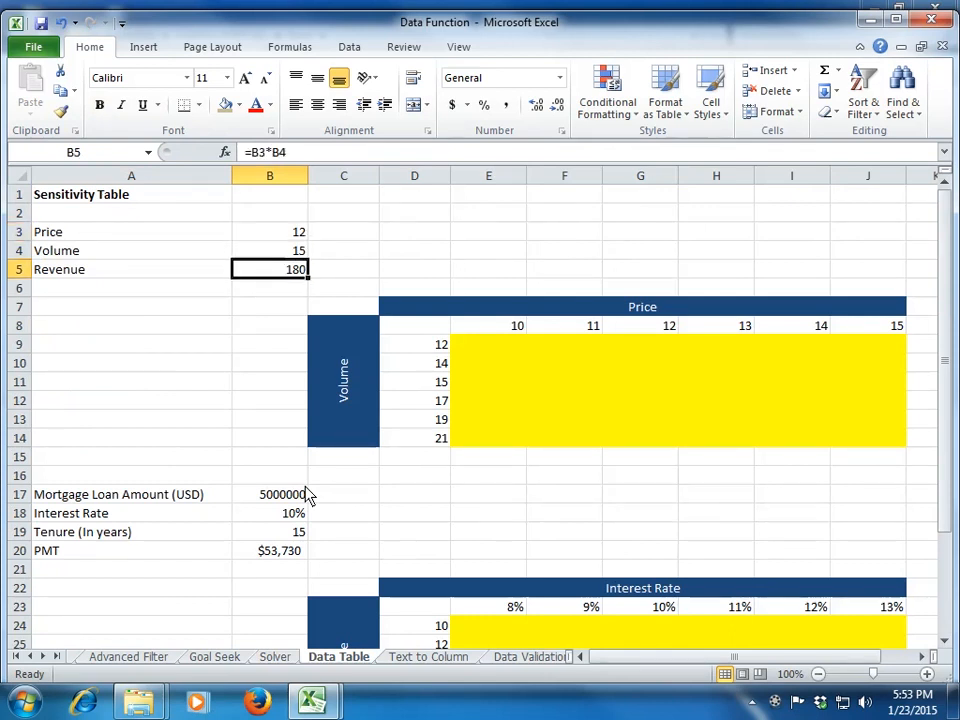
Step: Trace the revenue formula in B5 back to its price and volume inputs
{"action": "key", "text": "Right"}
{"action": "key", "text": "Right"}
{"action": "key", "text": "Left"}
{"action": "key", "text": "Left"}
{"action": "key", "text": "Left"}
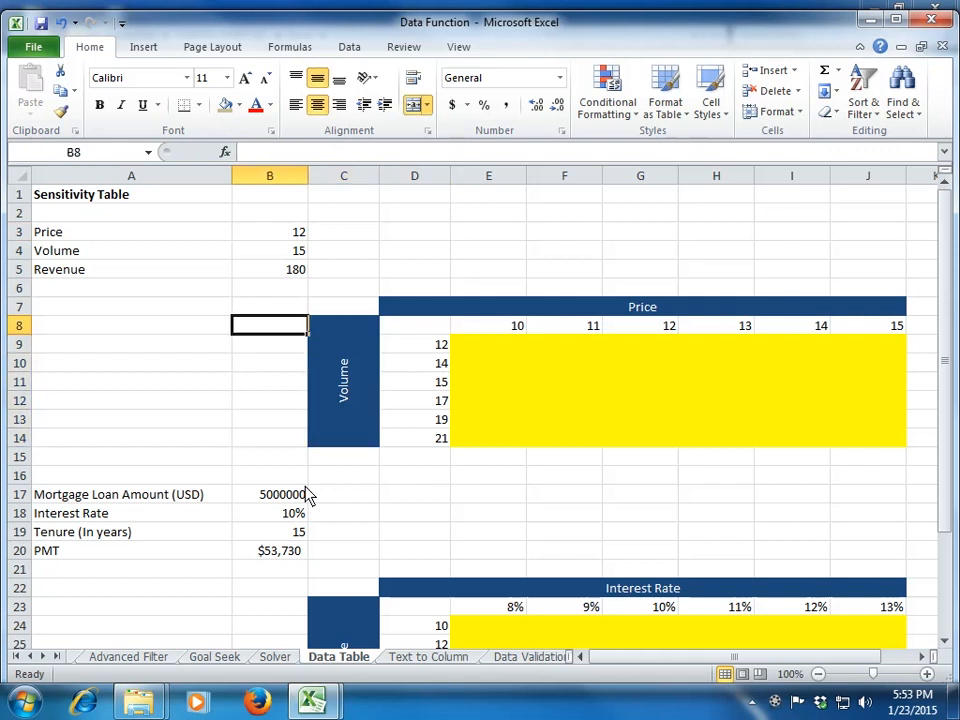
{"action": "key", "text": "Right"}
{"action": "key", "text": "Up"}
{"action": "key", "text": "Up"}
{"action": "key", "text": "Up"}
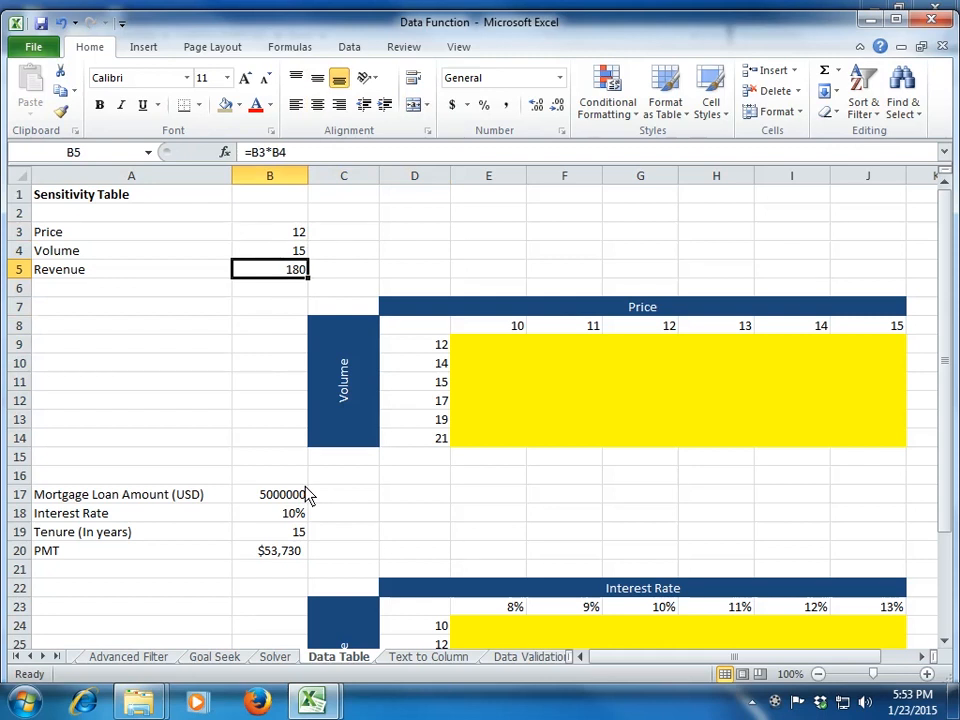
{"action": "key", "text": "Up"}
{"action": "key", "text": "Up"}
{"action": "key", "text": "Up"}
{"action": "key", "text": "Up"}
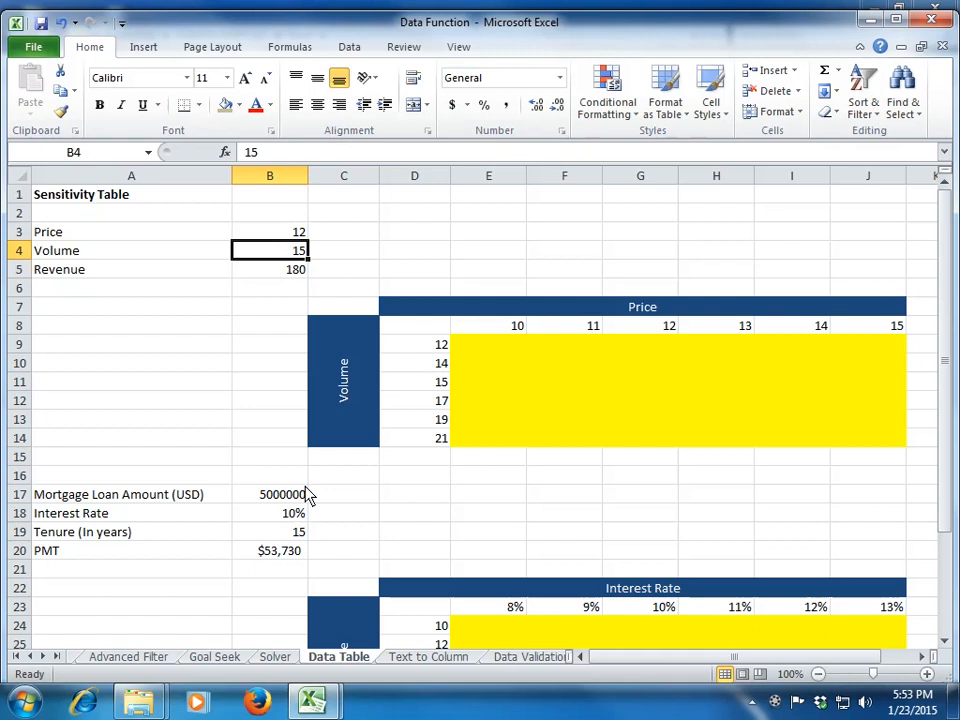
{"action": "key", "text": "Down"}
{"action": "key", "text": "Down"}
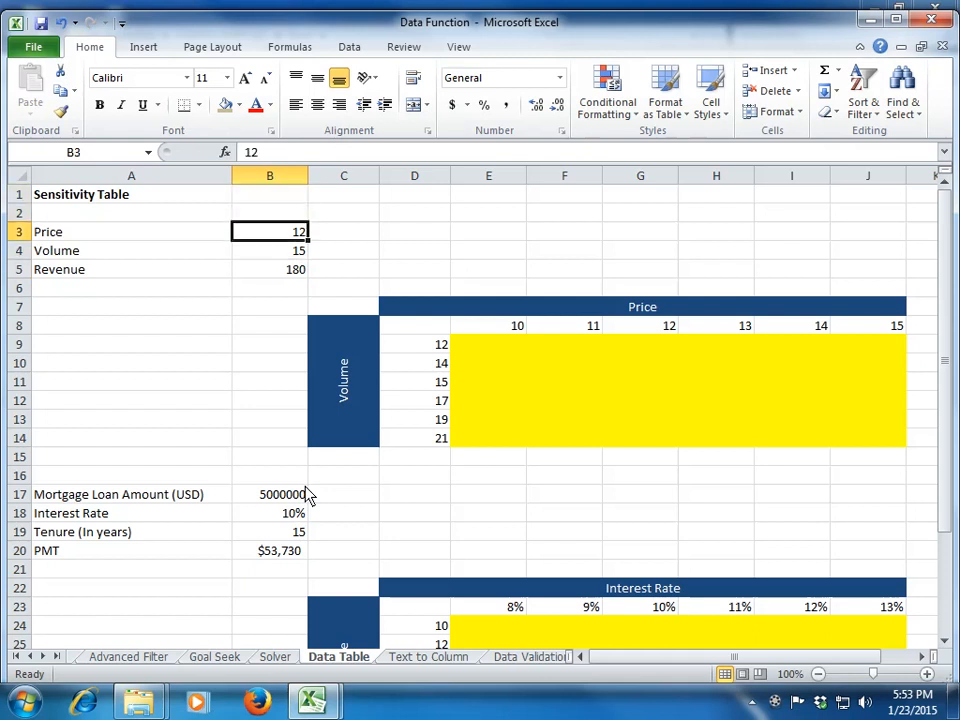
{"action": "key", "text": "Down"}
{"action": "key", "text": "Down"}
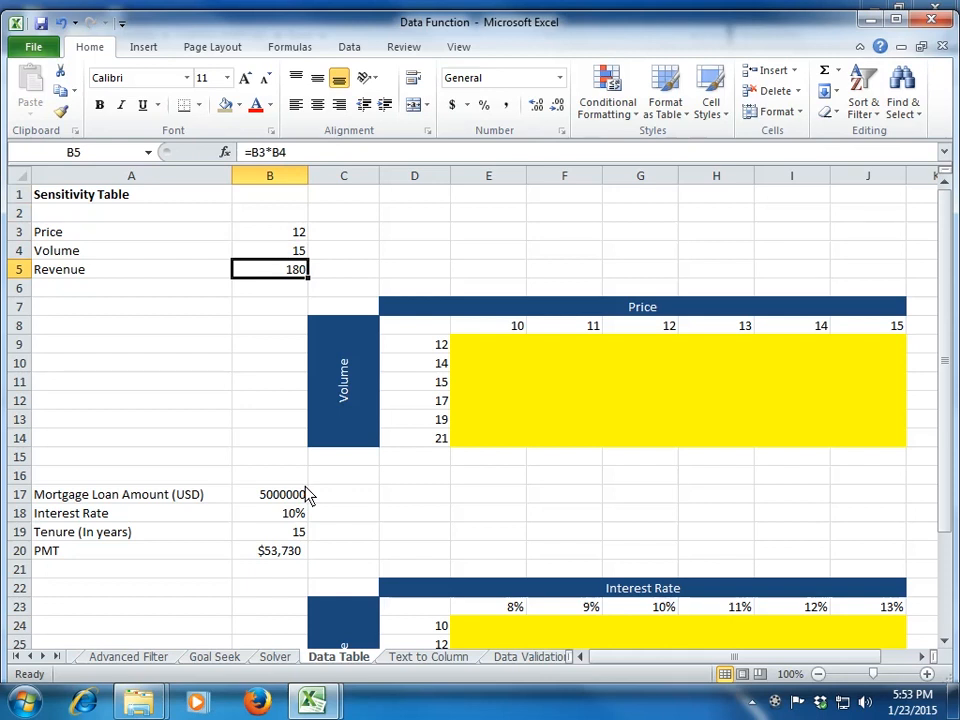
Step: Compare the layout of the Price and Volume sensitivity table with the base inputs in B3 and B4
{"action": "key", "text": "Down"}
{"action": "key", "text": "Down"}
{"action": "key", "text": "Down"}
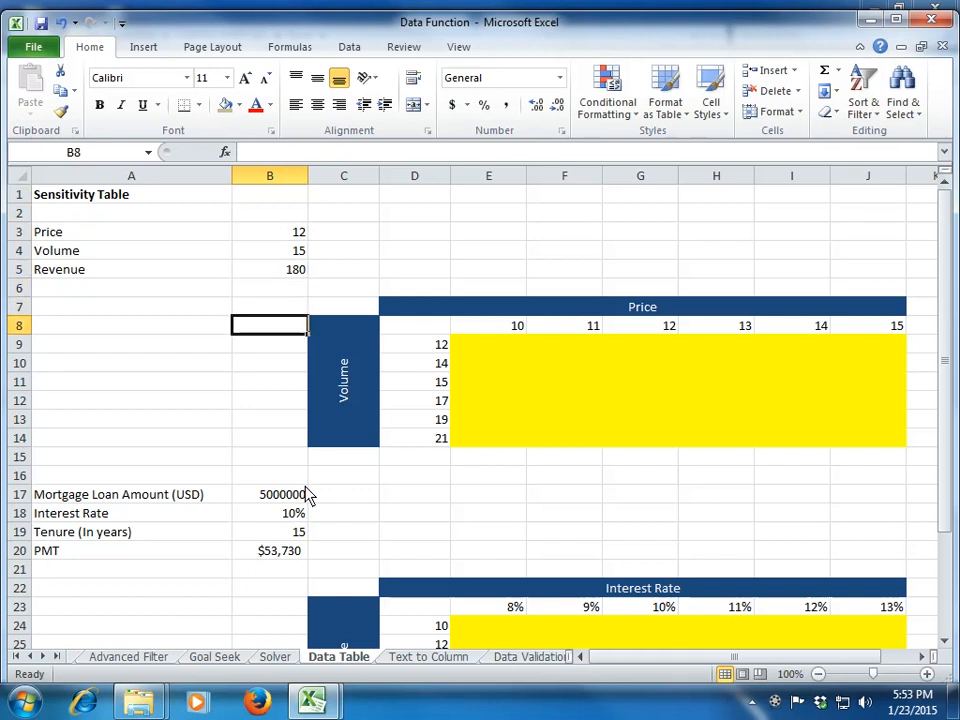
{"action": "key", "text": "Right"}
{"action": "key", "text": "Right"}
{"action": "key", "text": "Up"}
{"action": "key", "text": "Up"}
{"action": "key", "text": "Up"}
{"action": "key", "text": "Up"}
{"action": "key", "text": "Up"}
{"action": "key", "text": "Left"}
{"action": "key", "text": "Left"}
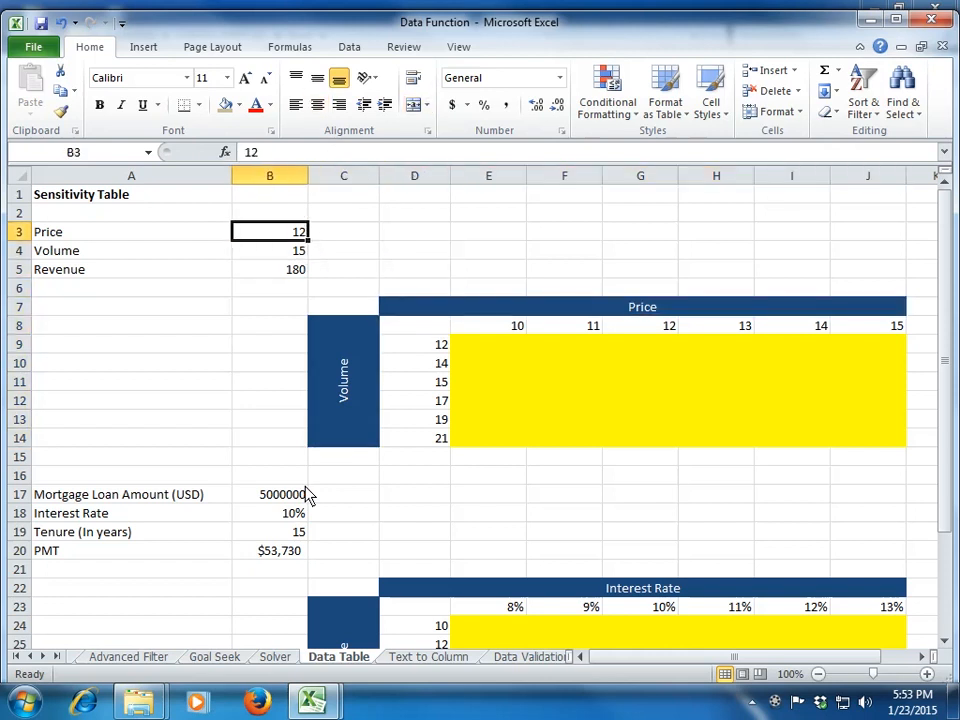
{"action": "key", "text": "Down"}
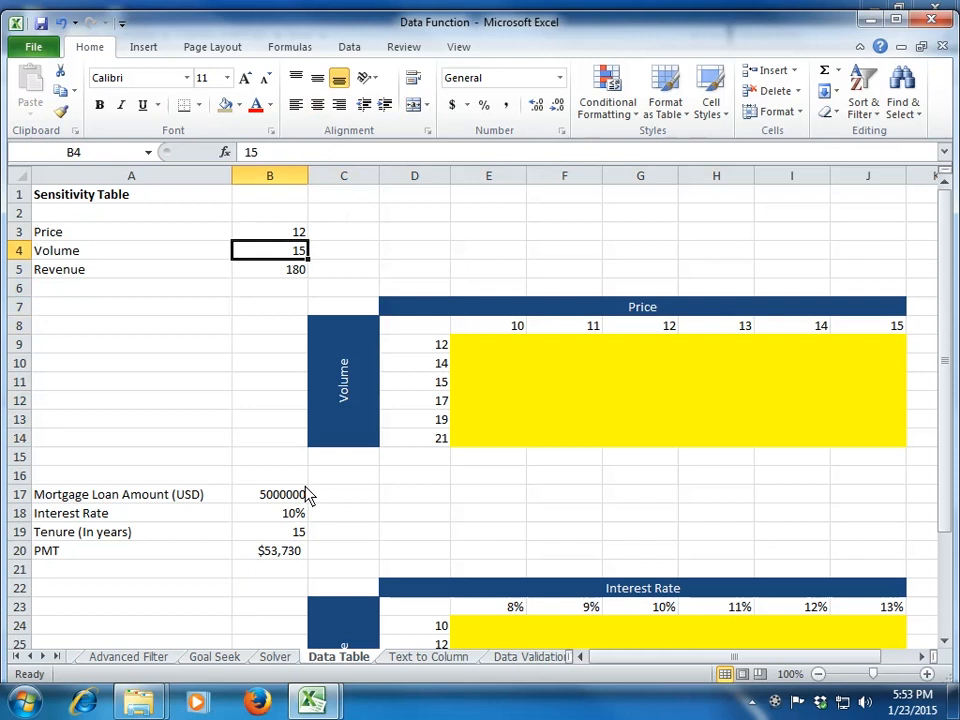
Step: Examine the price scenarios across E8:J8 and the volume scenarios down D9:D14
{"action": "key", "text": "Right"}
{"action": "key", "text": "Right"}
{"action": "key", "text": "Down"}
{"action": "key", "text": "Down"}
{"action": "key", "text": "Down"}
{"action": "key", "text": "Down"}
{"action": "key", "text": "Right"}
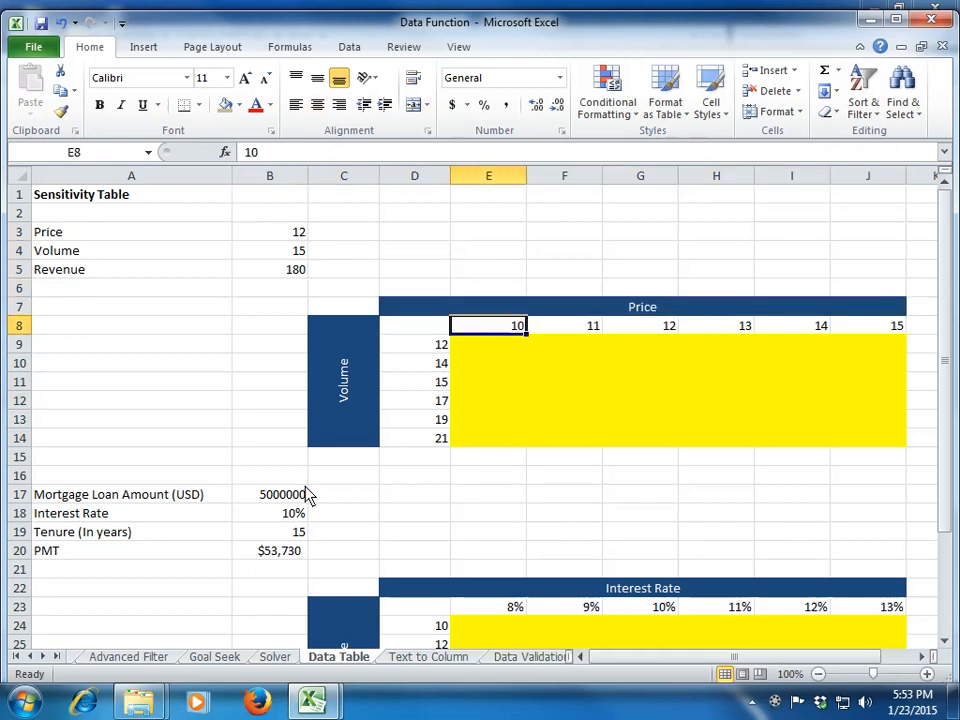
{"action": "key", "text": "shift+Right"}
{"action": "key", "text": "shift+Right"}
{"action": "key", "text": "shift+Right"}
{"action": "key", "text": "shift+Right"}
{"action": "key", "text": "shift+Right"}
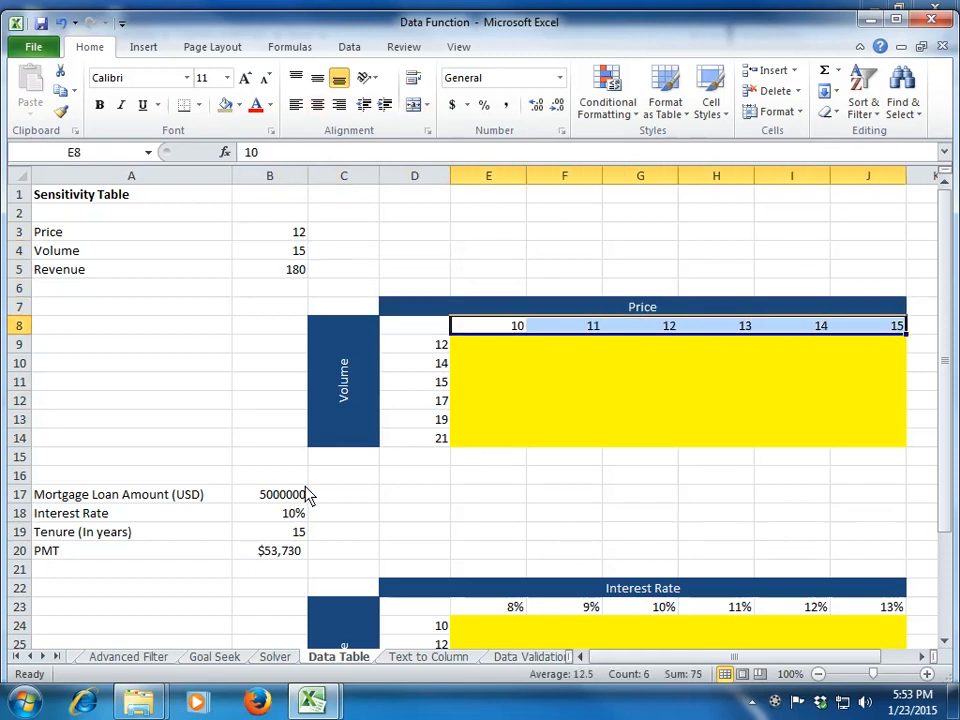
{"action": "key", "text": "Left"}
{"action": "key", "text": "Down"}
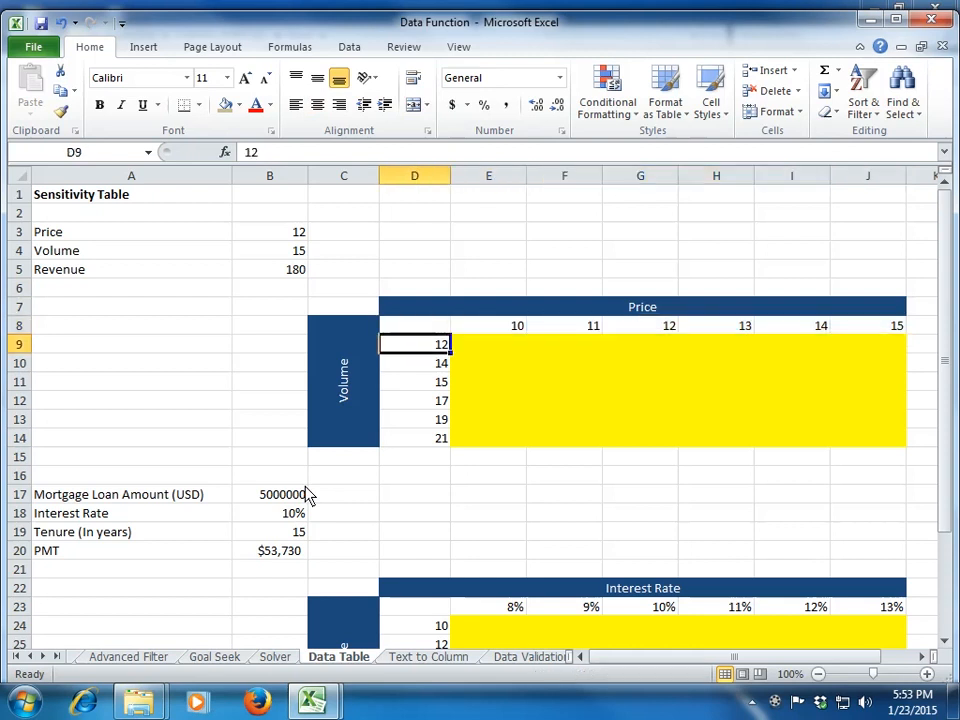
{"action": "key", "text": "shift+Down"}
{"action": "key", "text": "shift+Down"}
{"action": "key", "text": "shift+Down"}
{"action": "key", "text": "shift+Down"}
{"action": "key", "text": "shift+Down"}
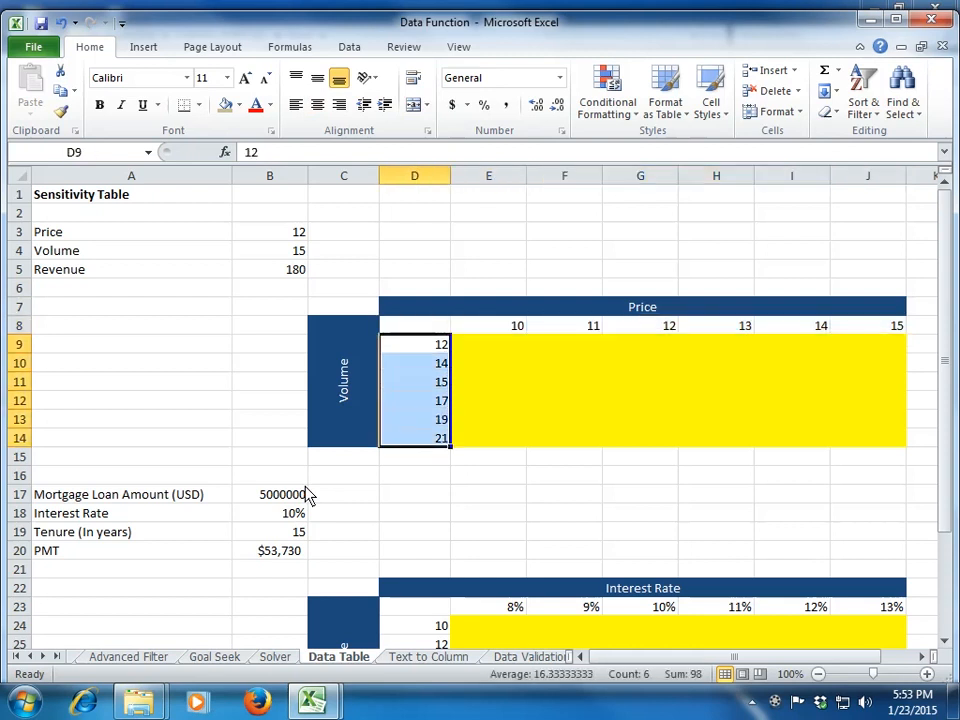
{"action": "key", "text": "Up"}
{"action": "key", "text": "Up"}
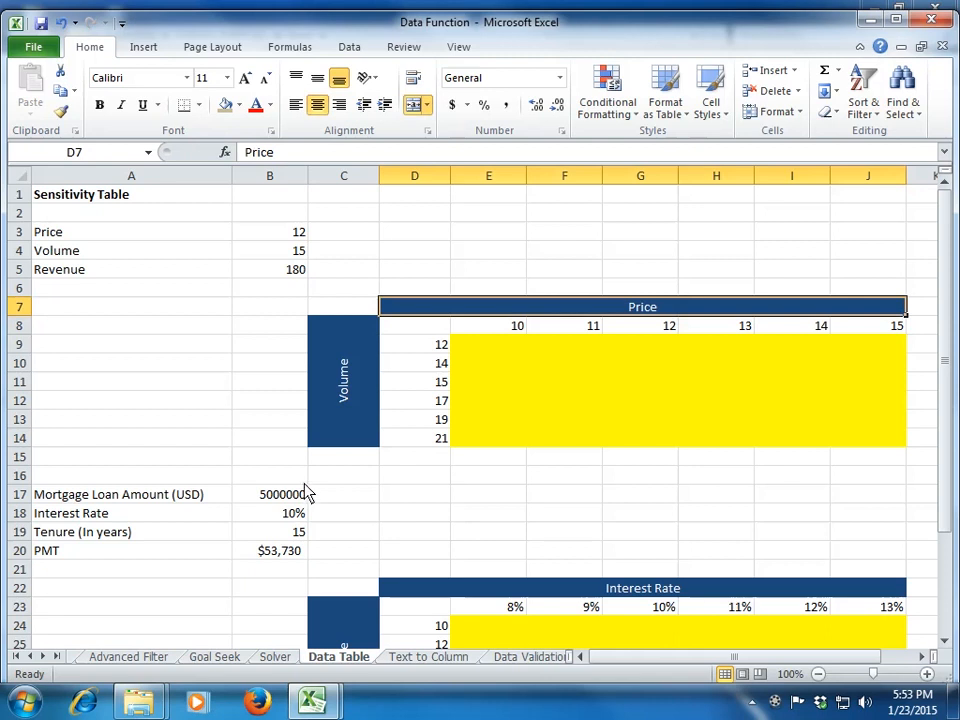
Step: Check the alignment and text orientation settings of the merged Volume heading in C8
{"action": "left_click", "coordinate": [327, 377]}
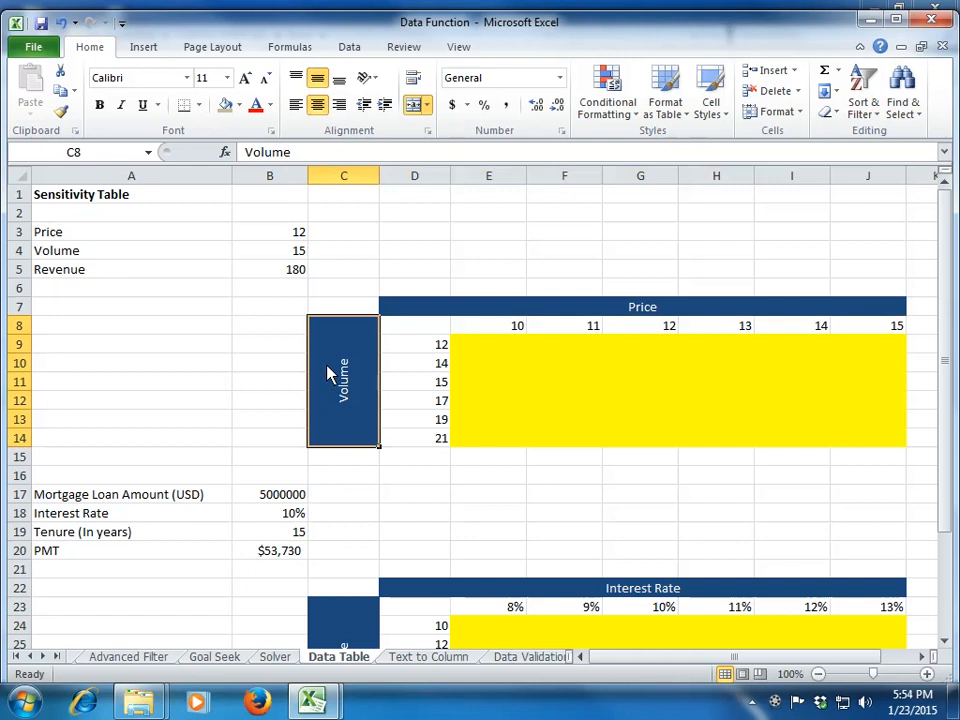
{"action": "key", "text": "ctrl+1"}
{"action": "left_click", "coordinate": [535, 240]}
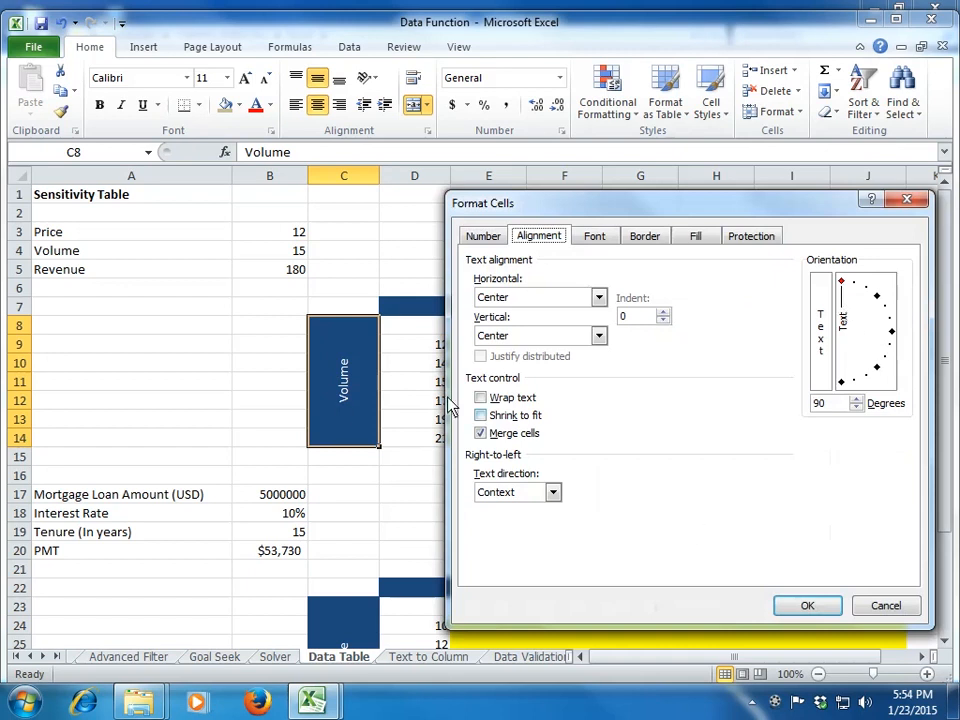
{"action": "left_click", "coordinate": [818, 612]}
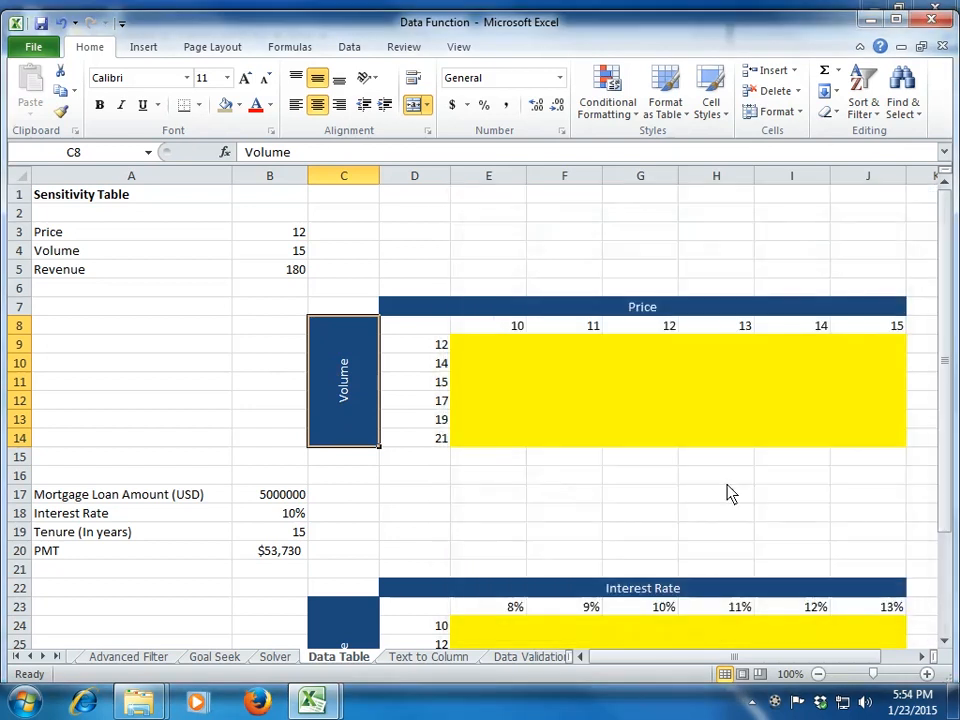
Step: Go through the individual volume scenarios in column D of the revenue sensitivity table
{"action": "left_click", "coordinate": [437, 351]}
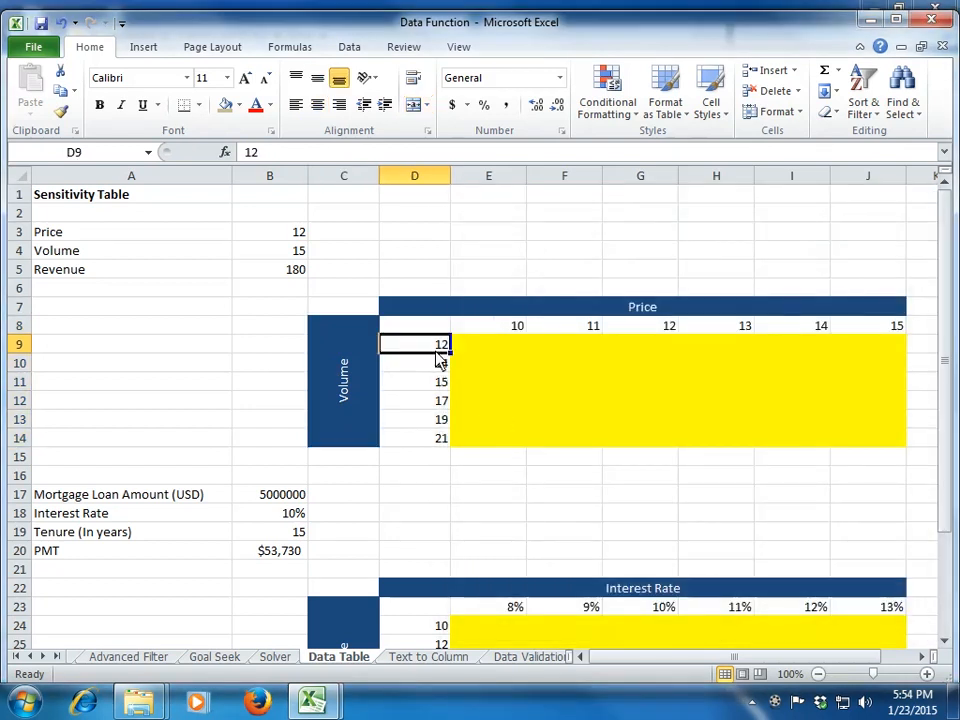
{"action": "key", "text": "Down"}
{"action": "key", "text": "Down"}
{"action": "key", "text": "Down"}
{"action": "key", "text": "Down"}
{"action": "key", "text": "Up"}
{"action": "key", "text": "Up"}
{"action": "key", "text": "Up"}
{"action": "key", "text": "Up"}
{"action": "key", "text": "Down"}
{"action": "key", "text": "Down"}
{"action": "key", "text": "Down"}
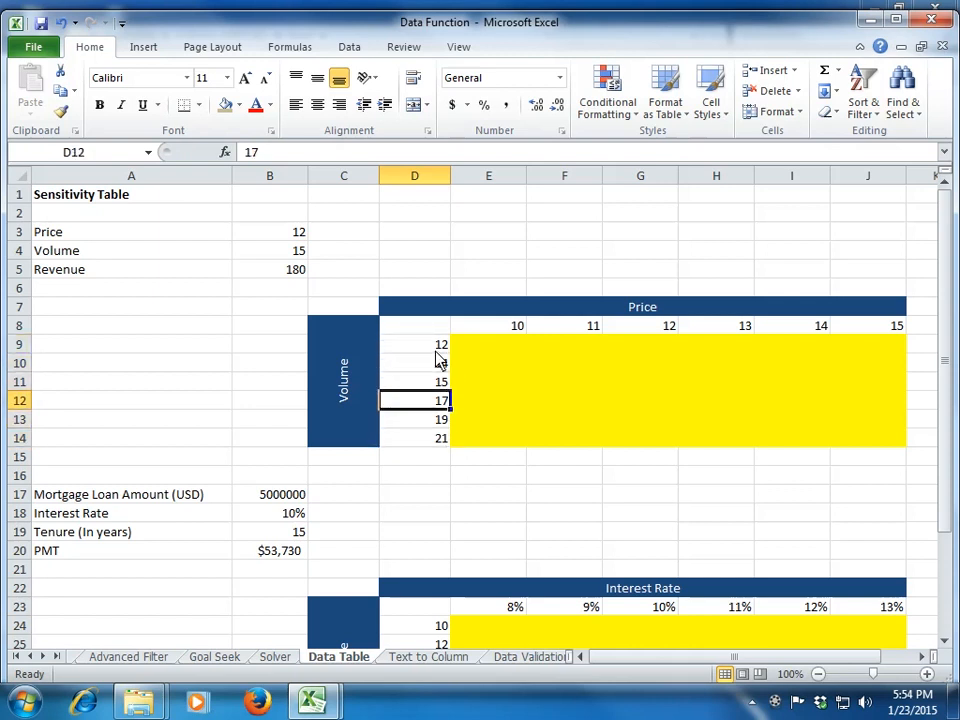
{"action": "key", "text": "Down"}
{"action": "key", "text": "Down"}
Step: Relate the volume and price scenario ranges to the base inputs B3 and B4, and inspect the formula in corner cell D8
{"action": "left_click_drag", "start_coordinate": [437, 352], "coordinate": [440, 440]}
{"action": "left_click", "coordinate": [496, 332]}
{"action": "left_click_drag", "start_coordinate": [496, 333], "coordinate": [880, 330]}
{"action": "left_click", "coordinate": [260, 235]}
{"action": "left_click", "coordinate": [270, 256]}
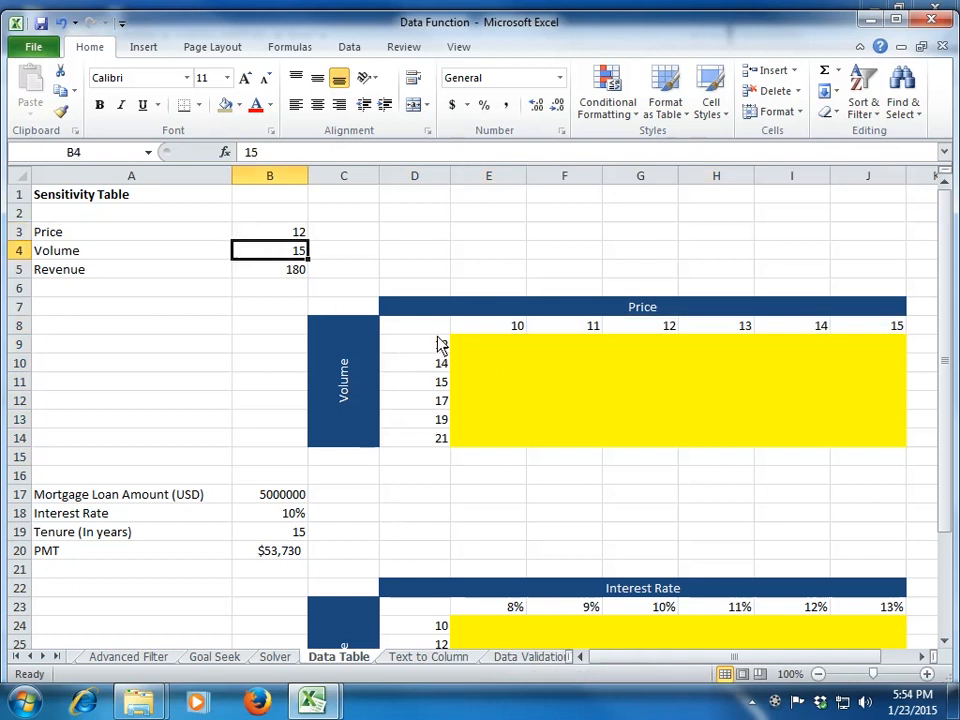
{"action": "left_click", "coordinate": [440, 334]}
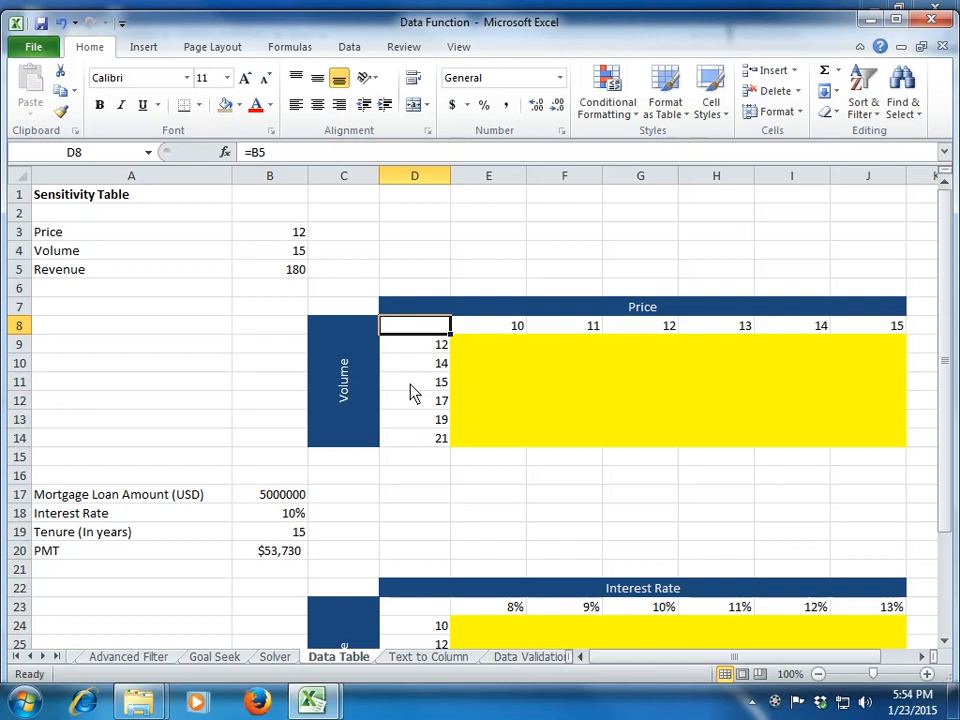
Step: Link the table's corner cell D8 to the revenue result with the formula =B5
{"action": "type", "text": "="}
{"action": "key", "text": "Up"}
{"action": "key", "text": "Up"}
{"action": "key", "text": "Up"}
{"action": "key", "text": "Left"}
{"action": "key", "text": "Left"}
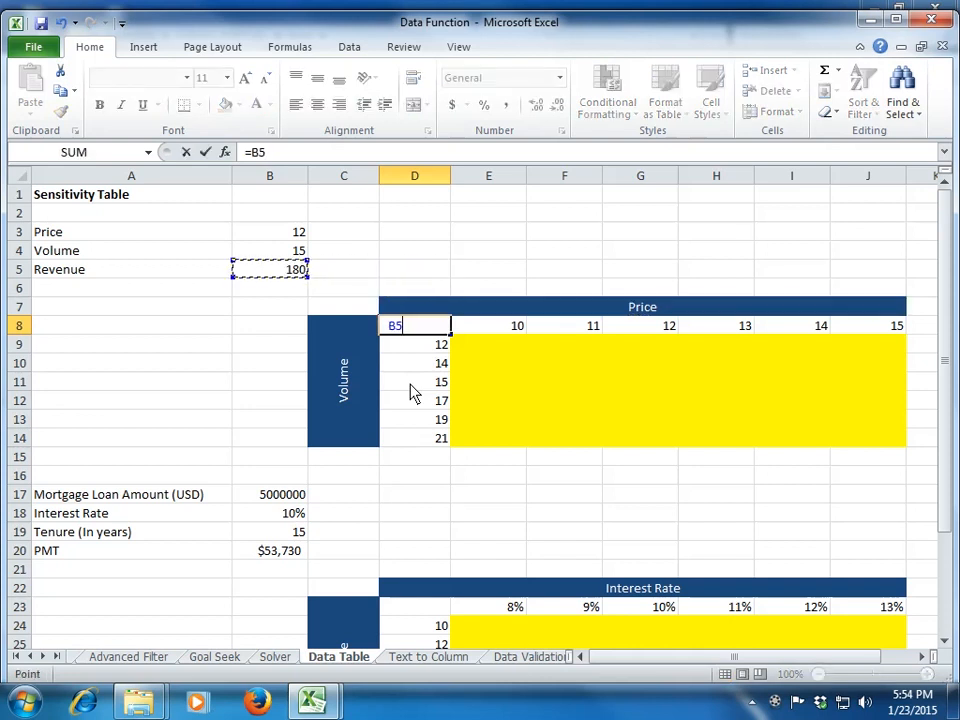
{"action": "key", "text": "Return"}
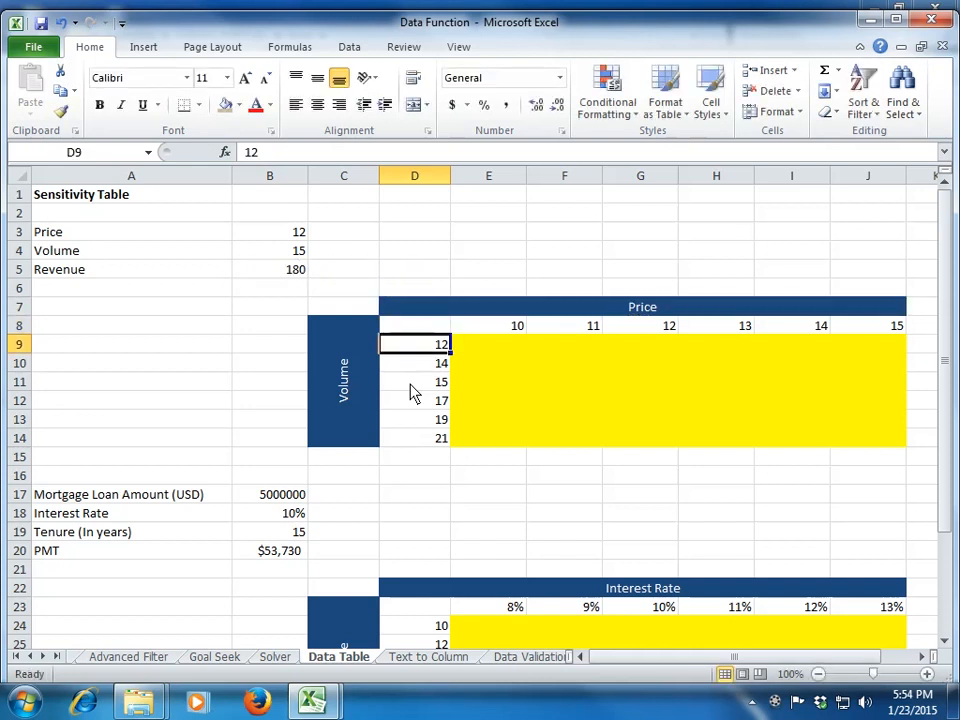
Step: Change the font colour of corner cell D8 to Automatic
{"action": "left_click", "coordinate": [439, 326]}
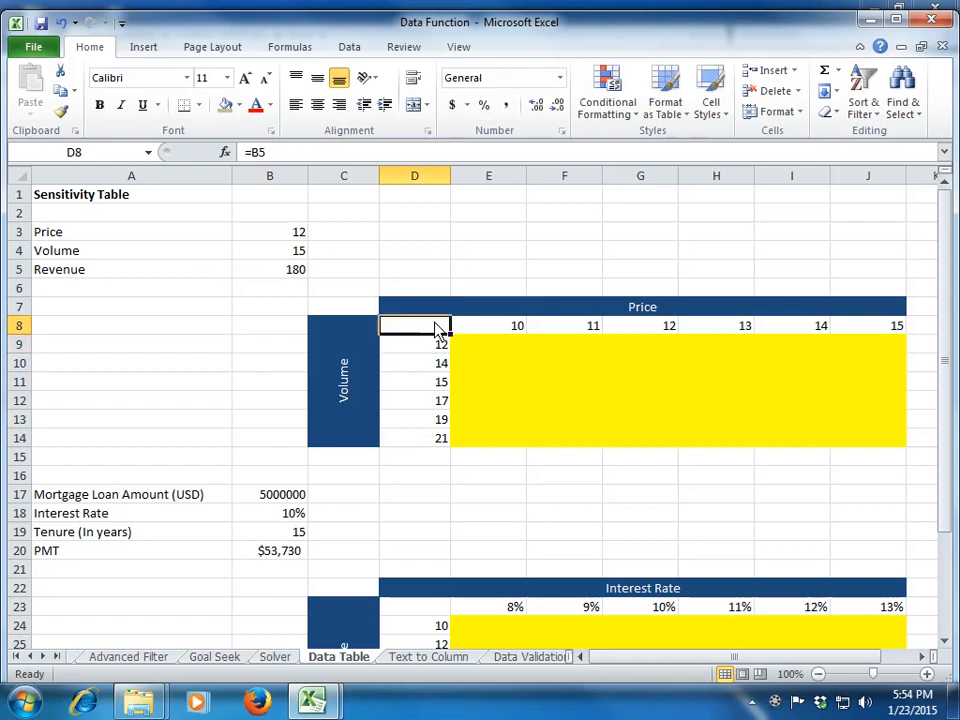
{"action": "left_click", "coordinate": [270, 106]}
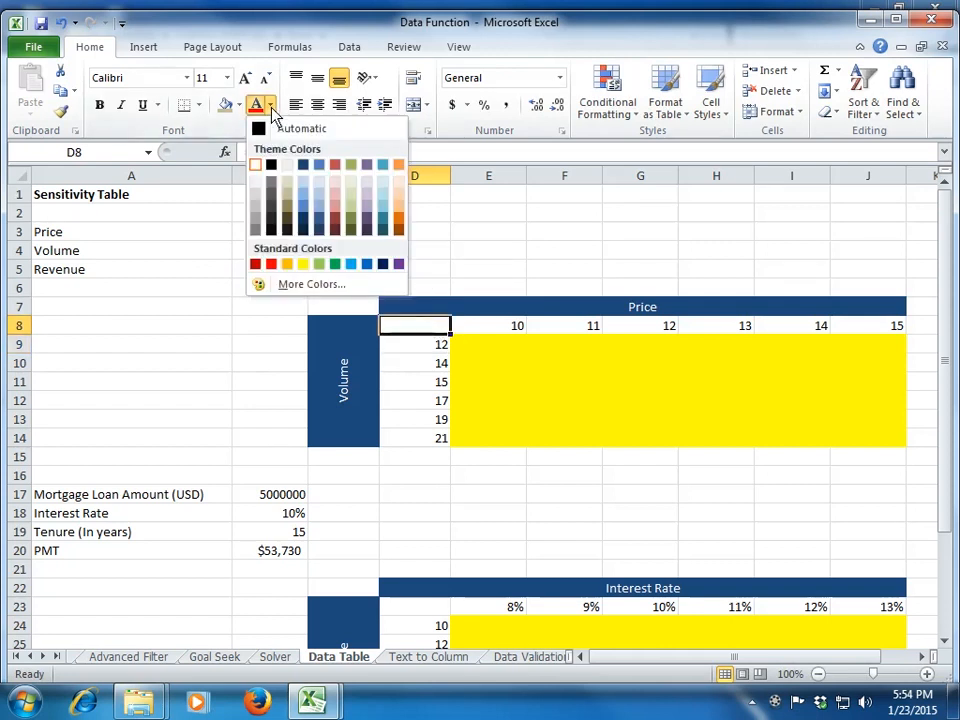
{"action": "left_click", "coordinate": [276, 129]}
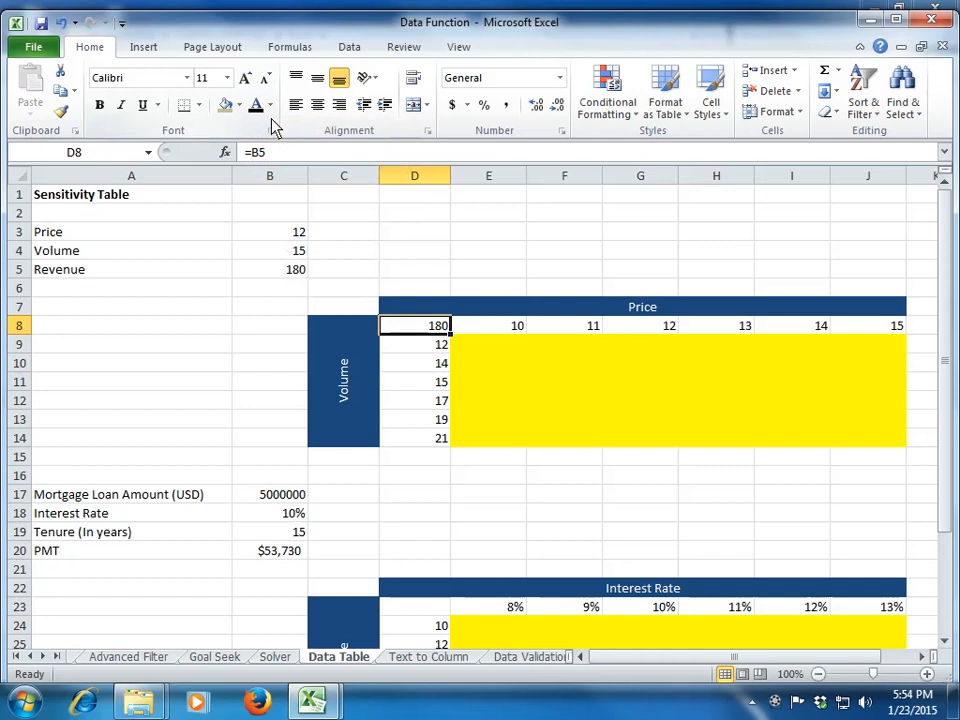
Step: Review the price scenarios in E8:J8 and the volume scenarios in D9:D14 around the corner cell
{"action": "key", "text": "Left"}
{"action": "key", "text": "Up"}
{"action": "key", "text": "Right"}
{"action": "key", "text": "Down"}
{"action": "key", "text": "Right"}
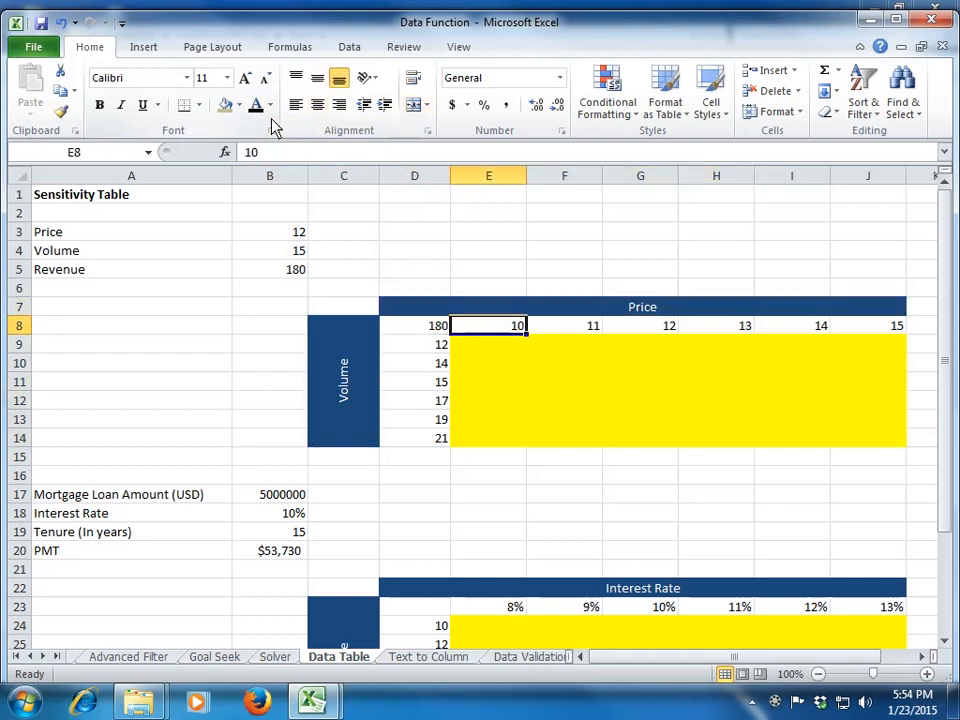
{"action": "key", "text": "shift+Right"}
{"action": "key", "text": "shift+Right"}
{"action": "key", "text": "shift+Right"}
{"action": "key", "text": "shift+Right"}
{"action": "key", "text": "shift+Right"}
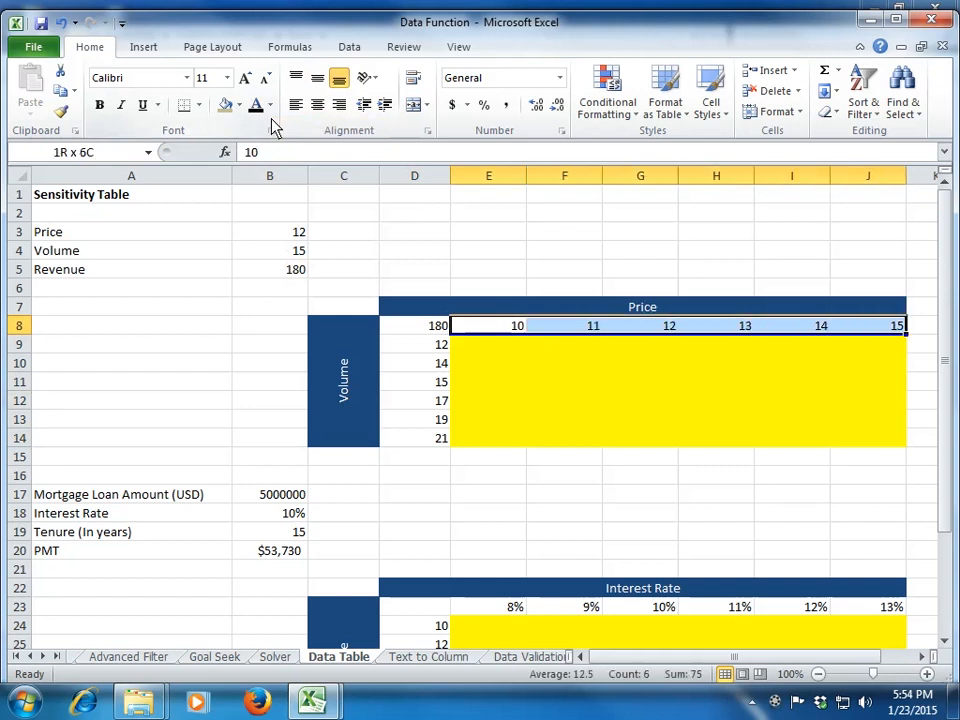
{"action": "key", "text": "Left"}
{"action": "key", "text": "Down"}
{"action": "key", "text": "shift+Down"}
{"action": "key", "text": "shift+Down"}
{"action": "key", "text": "shift+Down"}
{"action": "key", "text": "shift+Down"}
{"action": "key", "text": "shift+Down"}
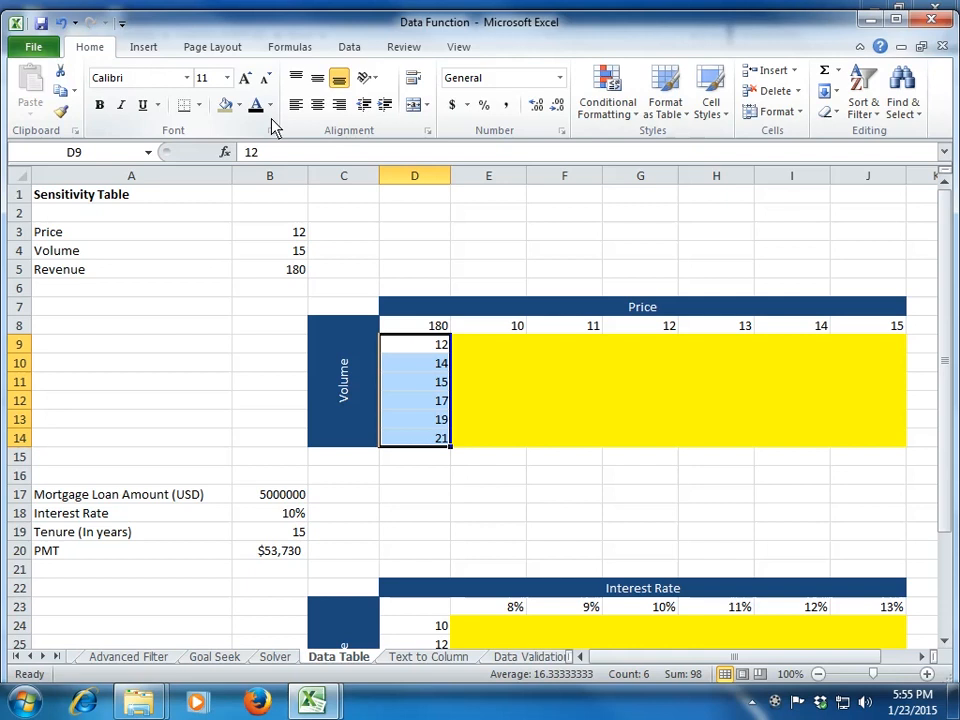
Step: Re-enter the formula =B5 in D8, where the price row and volume column meet
{"action": "key", "text": "Up"}
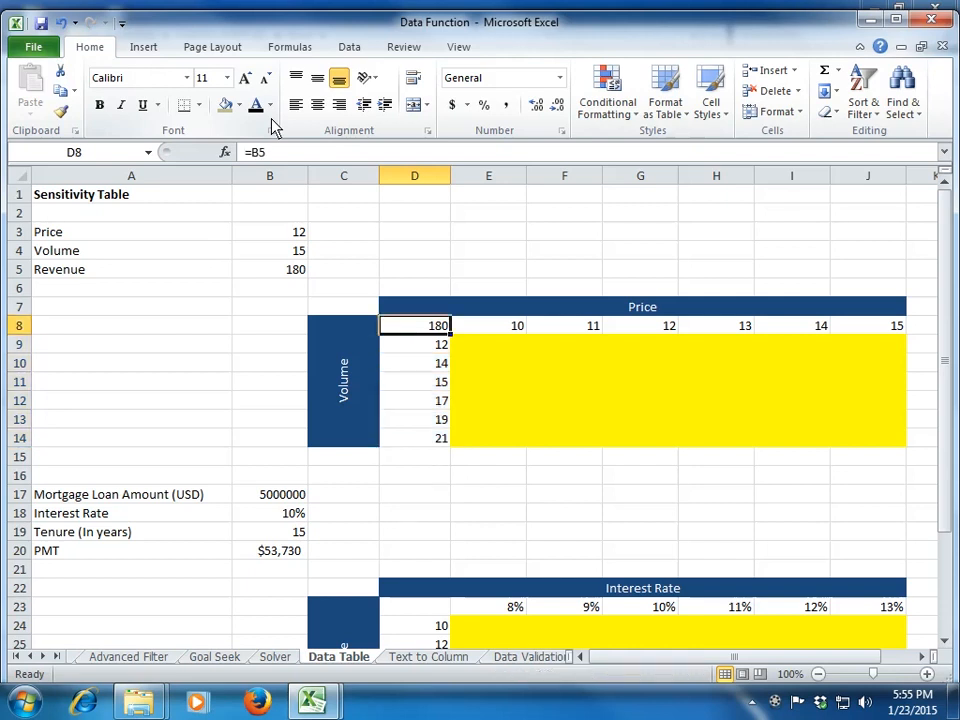
{"action": "key", "text": "Right"}
{"action": "key", "text": "Left"}
{"action": "key", "text": "Down"}
{"action": "key", "text": "Up"}
{"action": "type", "text": "="}
{"action": "key", "text": "Up"}
{"action": "key", "text": "Up"}
{"action": "key", "text": "Up"}
{"action": "key", "text": "Left"}
{"action": "key", "text": "Left"}
{"action": "key", "text": "Return"}
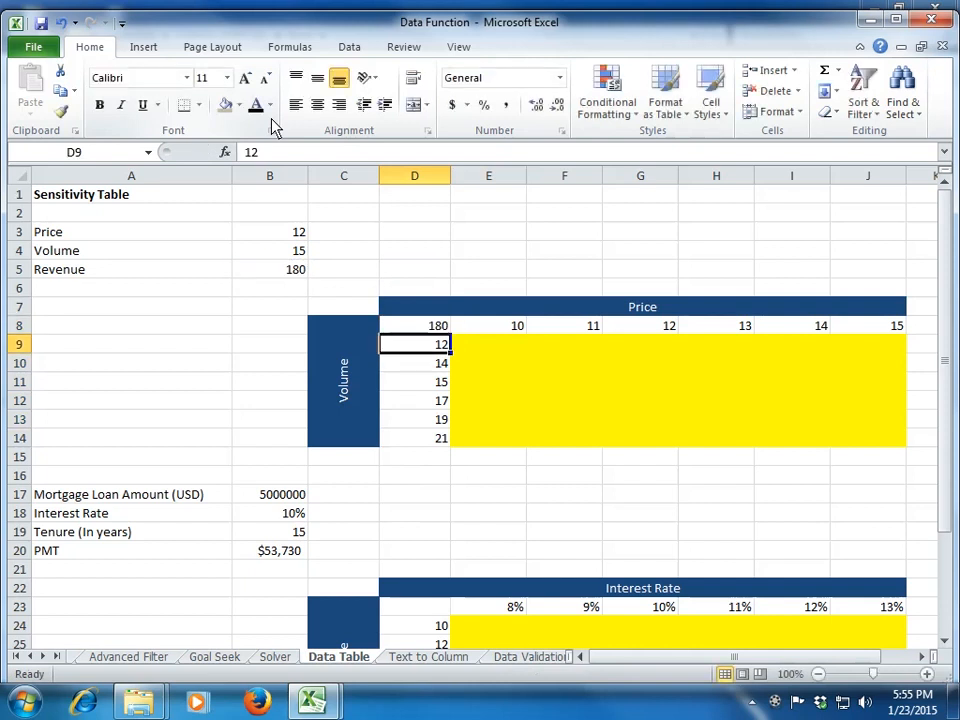
{"action": "key", "text": "Up"}
{"action": "key", "text": "Down"}
{"action": "key", "text": "Up"}
{"action": "key", "text": "Right"}
{"action": "key", "text": "Left"}
{"action": "key", "text": "Down"}
{"action": "key", "text": "Up"}
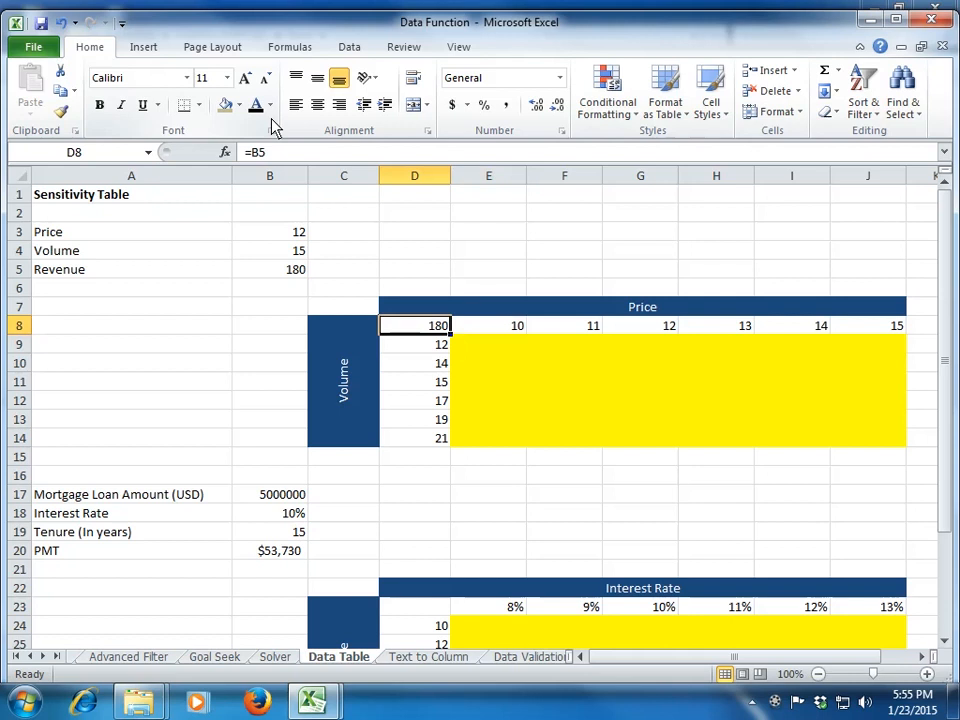
Step: Create a two-variable data table over D8:J14 with B3 as the row input cell and B4 as the column input cell
{"action": "key", "text": "shift+Down"}
{"action": "key", "text": "shift+Down"}
{"action": "key", "text": "shift+Down"}
{"action": "key", "text": "shift+Down"}
{"action": "key", "text": "shift+Down"}
{"action": "key", "text": "shift+Down"}
{"action": "key", "text": "shift+Right"}
{"action": "key", "text": "shift+Right"}
{"action": "key", "text": "shift+Right"}
{"action": "key", "text": "shift+Right"}
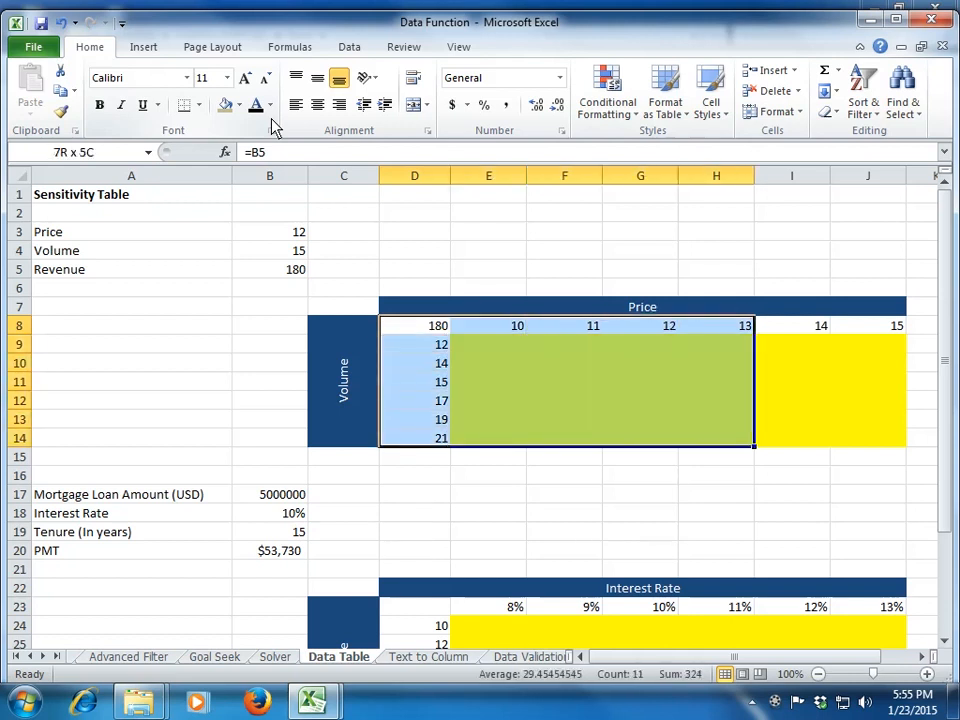
{"action": "key", "text": "shift+Right"}
{"action": "key", "text": "shift+Right"}
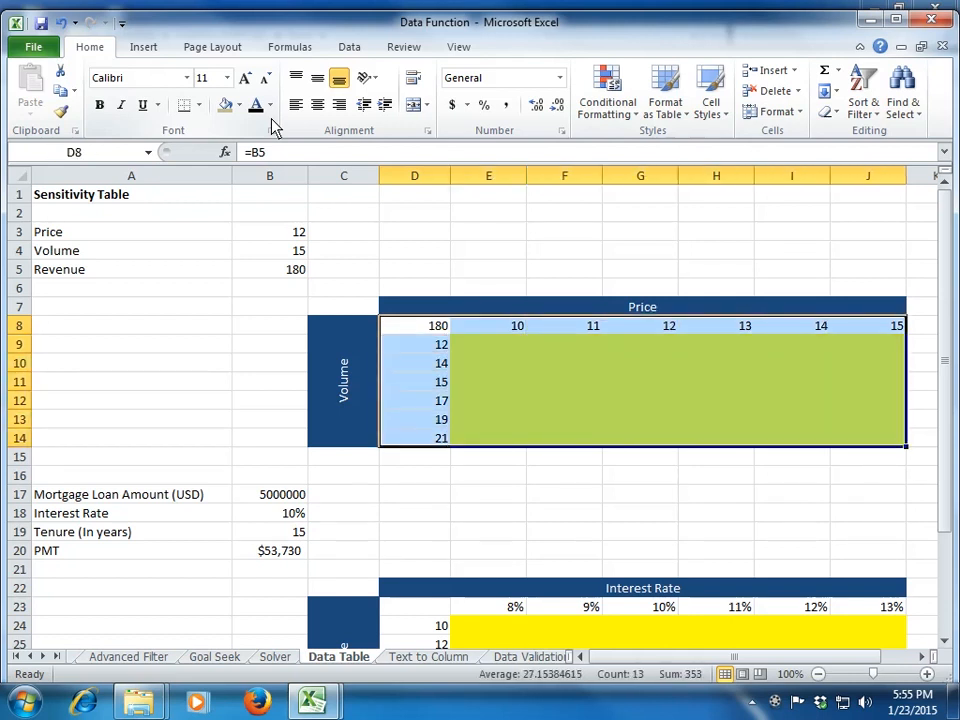
{"action": "left_click", "coordinate": [347, 52]}
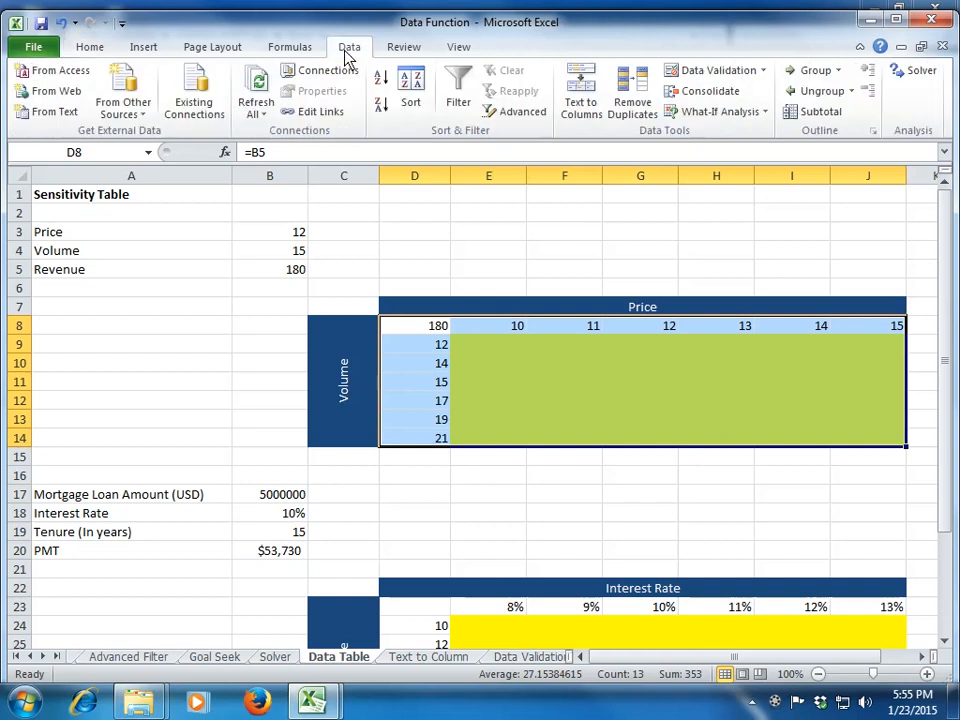
{"action": "left_click", "coordinate": [714, 114]}
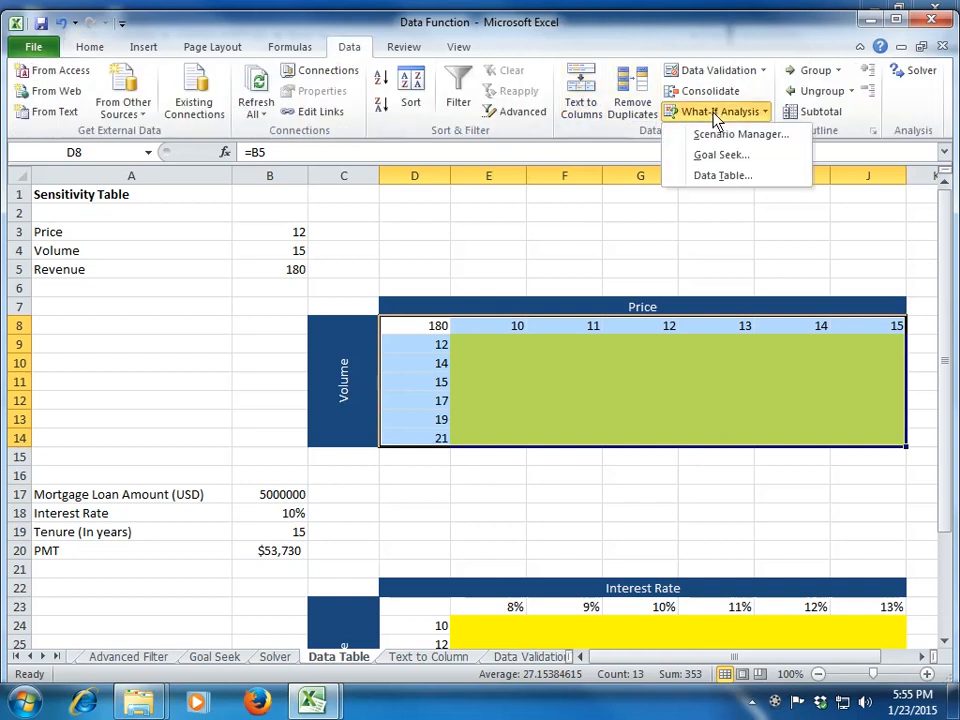
{"action": "left_click", "coordinate": [728, 177]}
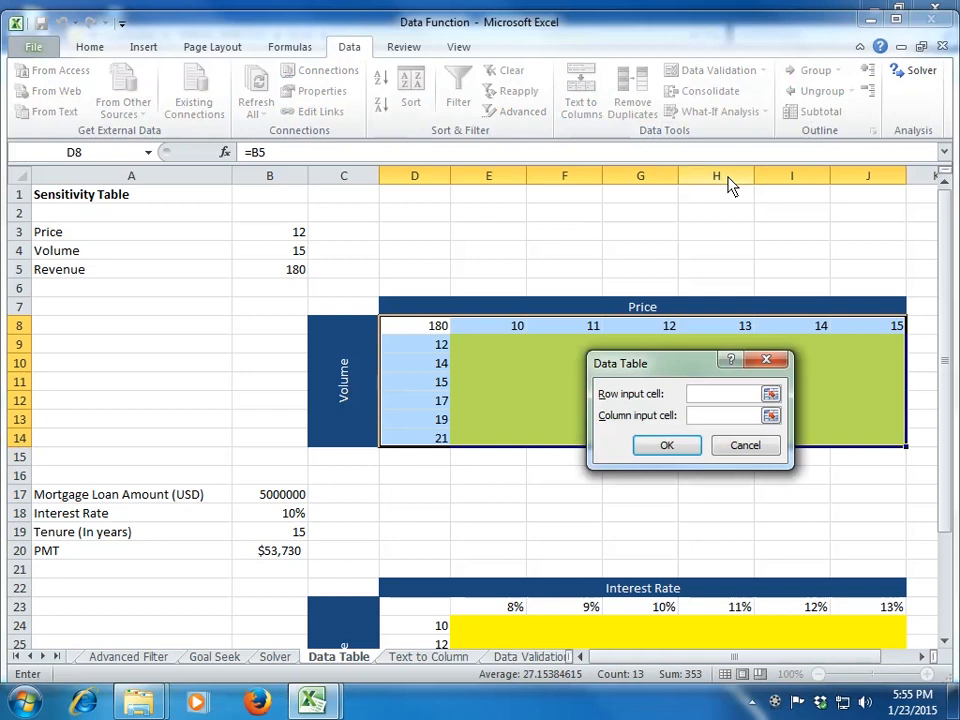
{"action": "left_click_drag", "start_coordinate": [632, 237], "coordinate": [571, 201]}
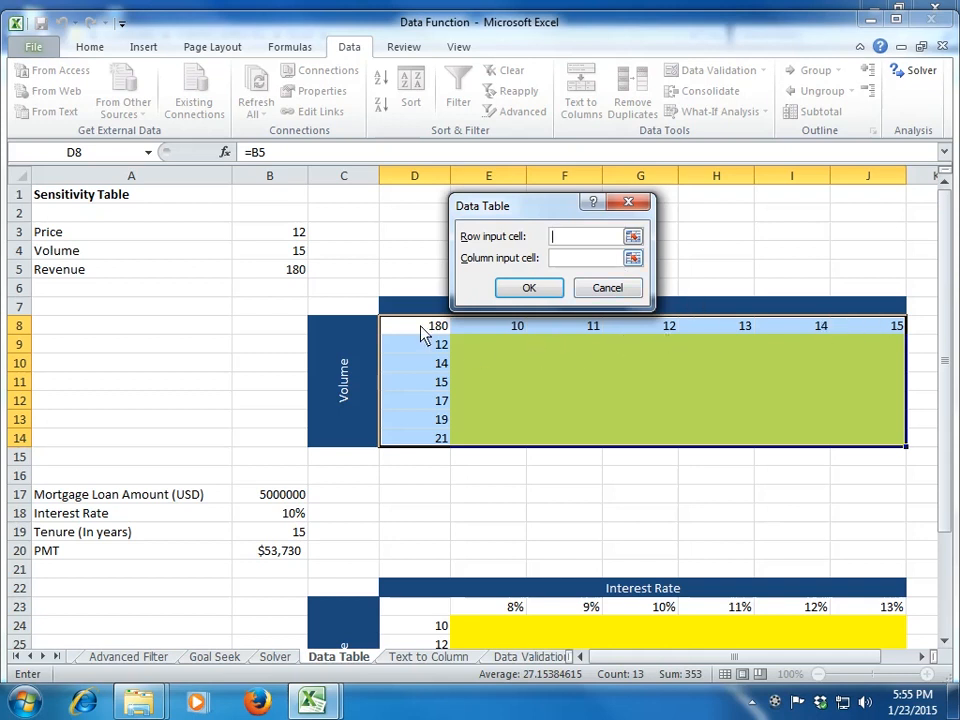
{"action": "left_click", "coordinate": [292, 233]}
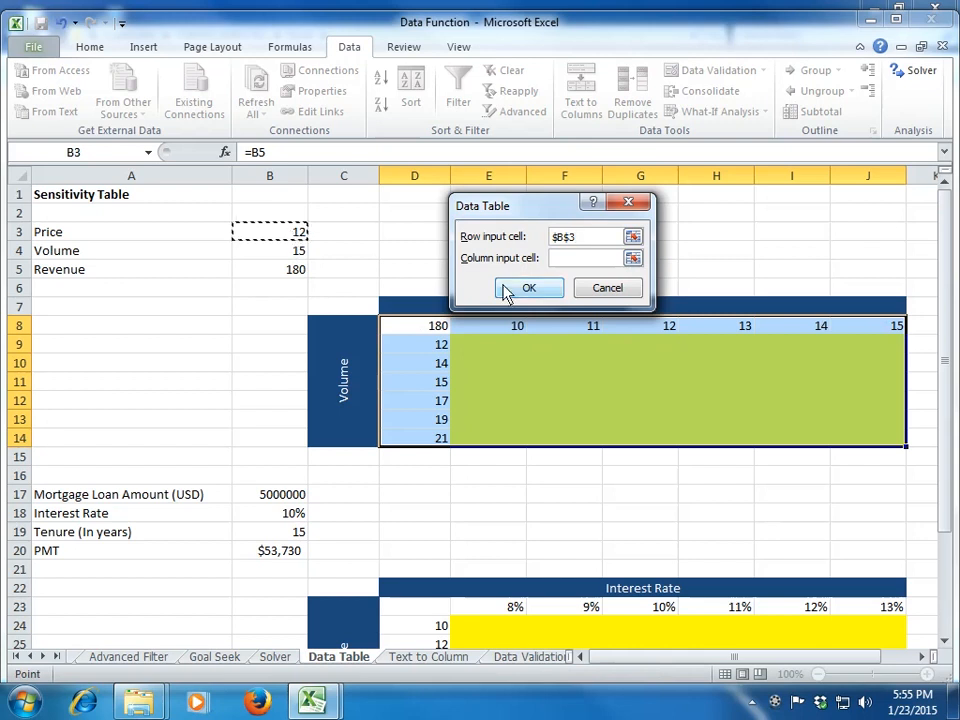
{"action": "left_click", "coordinate": [634, 258]}
{"action": "left_click", "coordinate": [292, 251]}
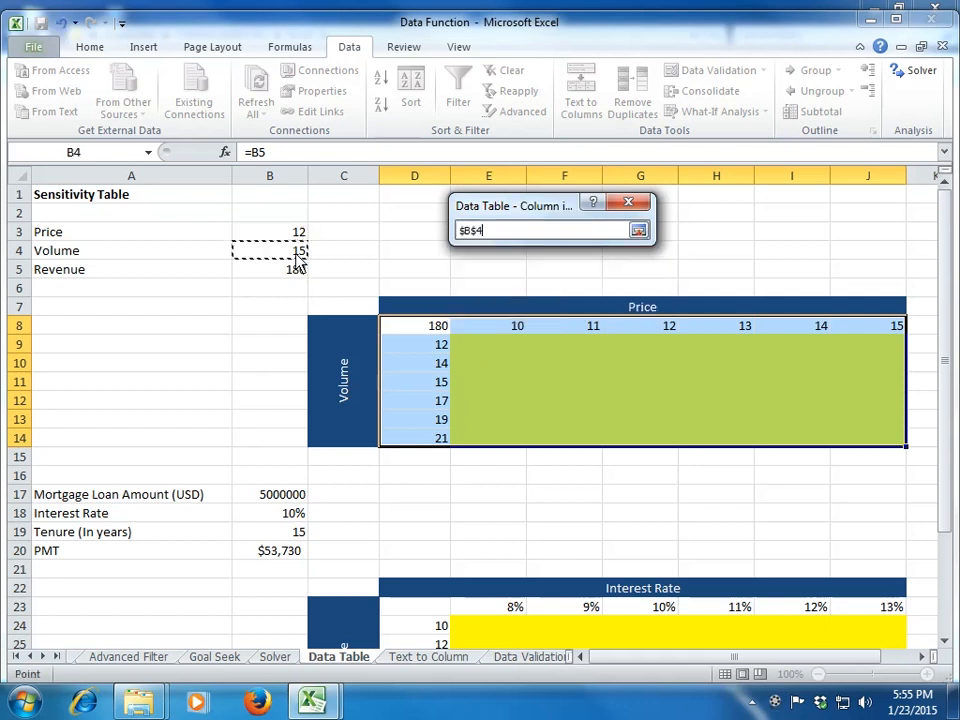
{"action": "left_click", "coordinate": [638, 230]}
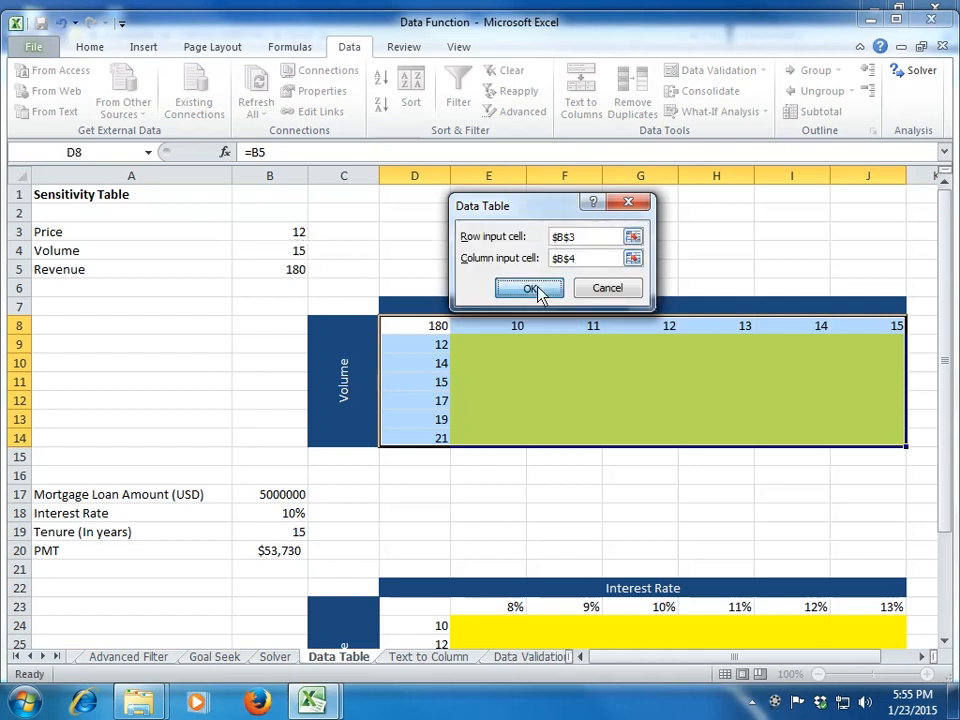
{"action": "left_click", "coordinate": [540, 294]}
Step: Examine the calculated revenues across E9:J14, comparing cells with their price and volume headings
{"action": "left_click", "coordinate": [513, 350]}
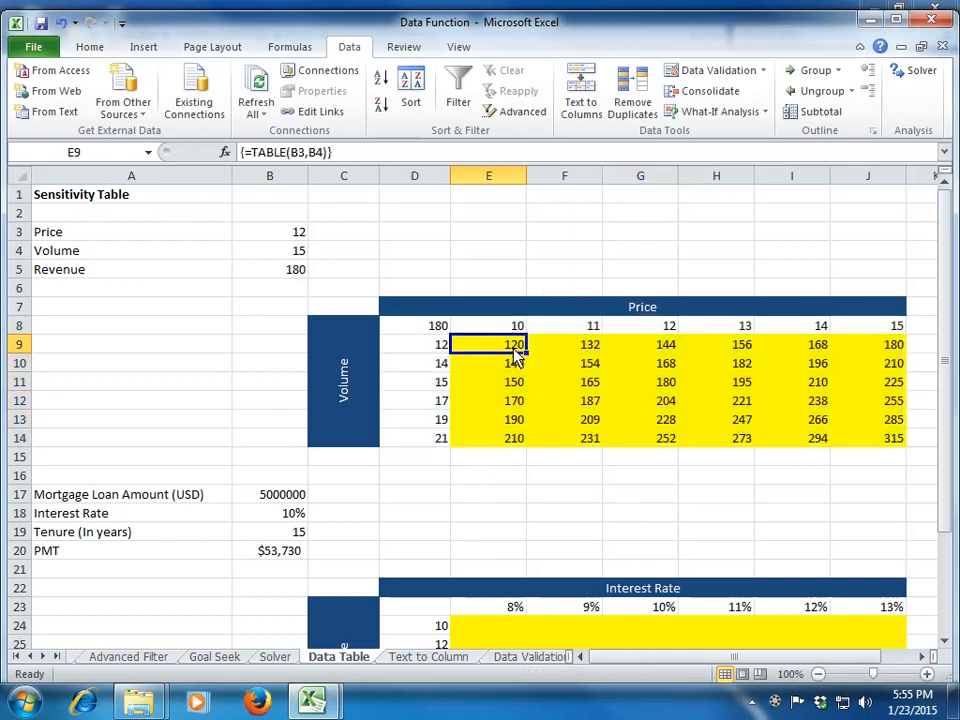
{"action": "key", "text": "Up"}
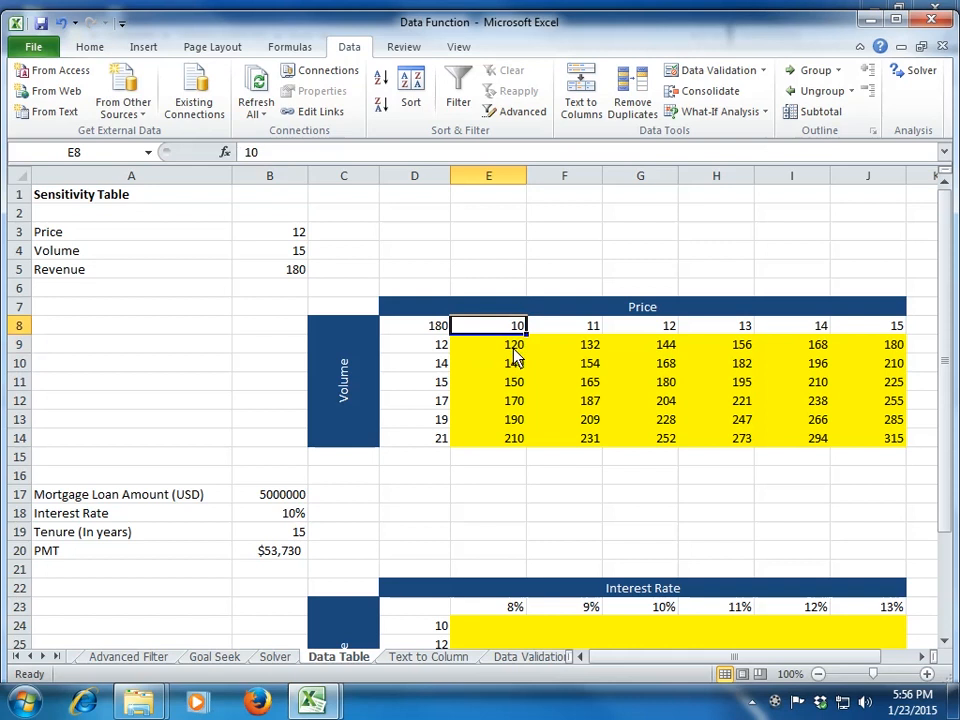
{"action": "key", "text": "Left"}
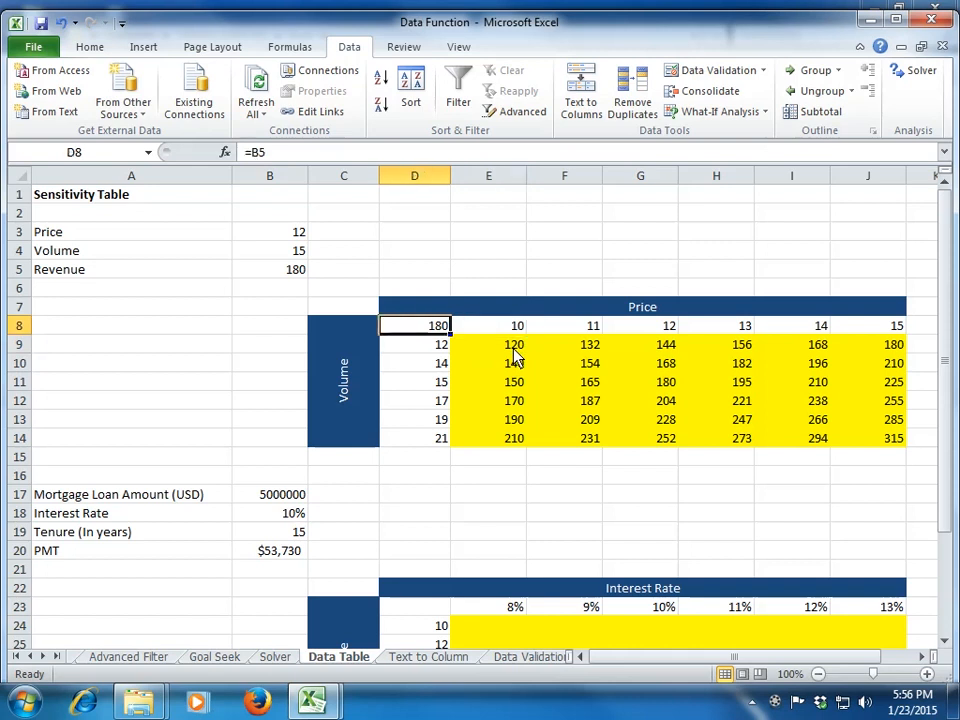
{"action": "left_click", "coordinate": [512, 350]}
{"action": "key", "text": "Down"}
{"action": "key", "text": "Down"}
{"action": "key", "text": "Right"}
{"action": "key", "text": "Down"}
{"action": "key", "text": "Down"}
{"action": "key", "text": "Right"}
{"action": "key", "text": "Right"}
{"action": "key", "text": "Right"}
{"action": "key", "text": "Right"}
{"action": "key", "text": "Down"}
{"action": "key", "text": "Left"}
{"action": "key", "text": "Up"}
{"action": "key", "text": "Up"}
{"action": "key", "text": "Left"}
{"action": "key", "text": "Left"}
{"action": "key", "text": "Up"}
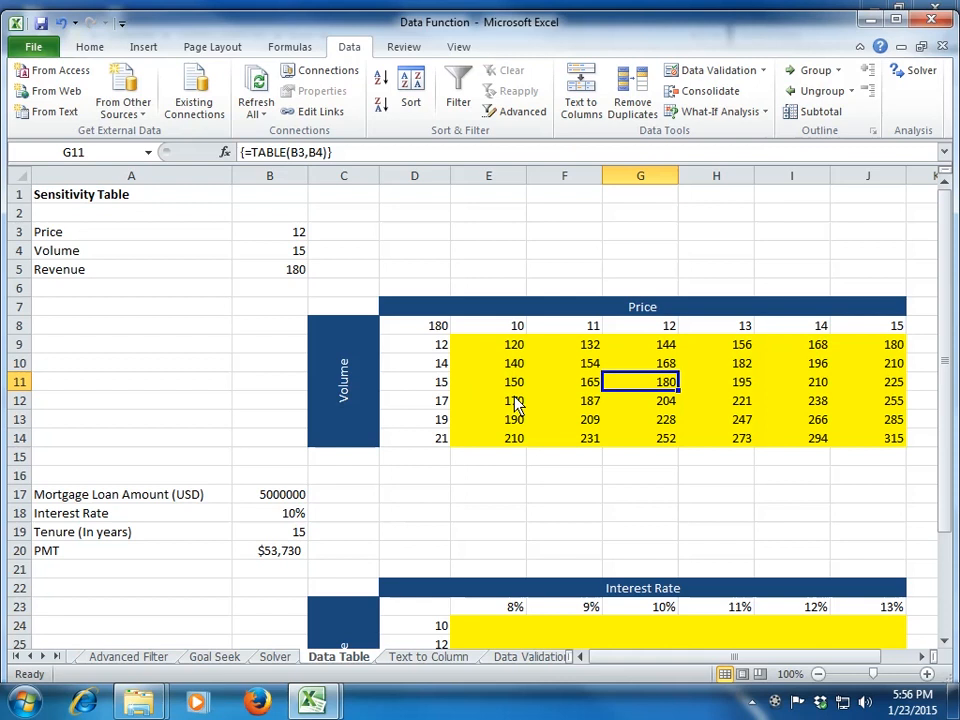
{"action": "left_click", "coordinate": [511, 350]}
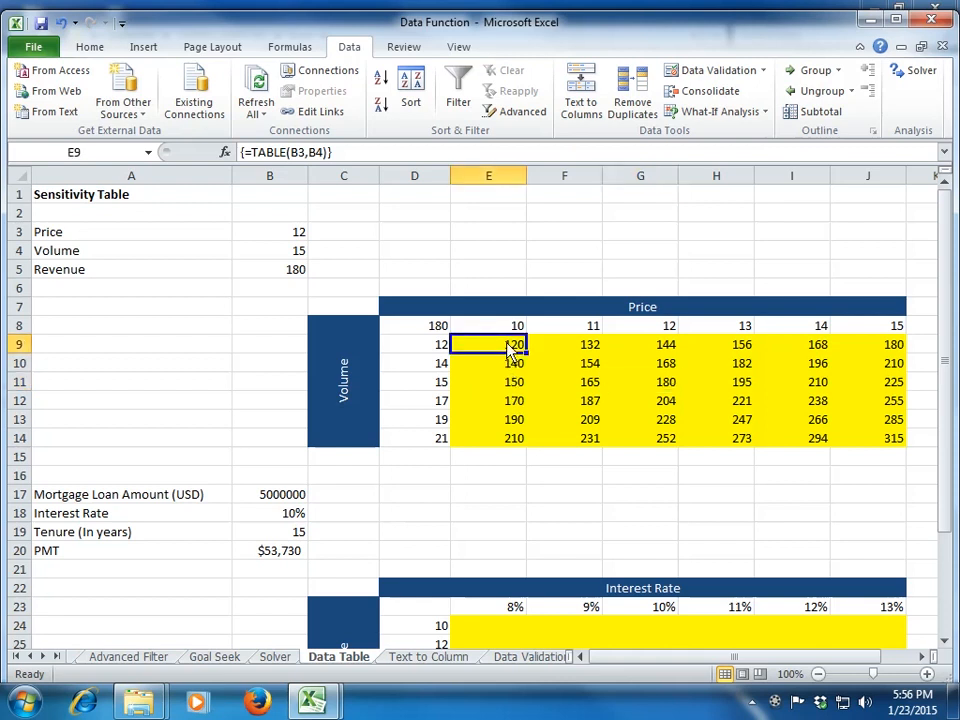
Step: Trace how the price and volume scenarios relate to input B3, the revenue formula in B5 and corner cell D8
{"action": "left_click_drag", "start_coordinate": [491, 330], "coordinate": [906, 328]}
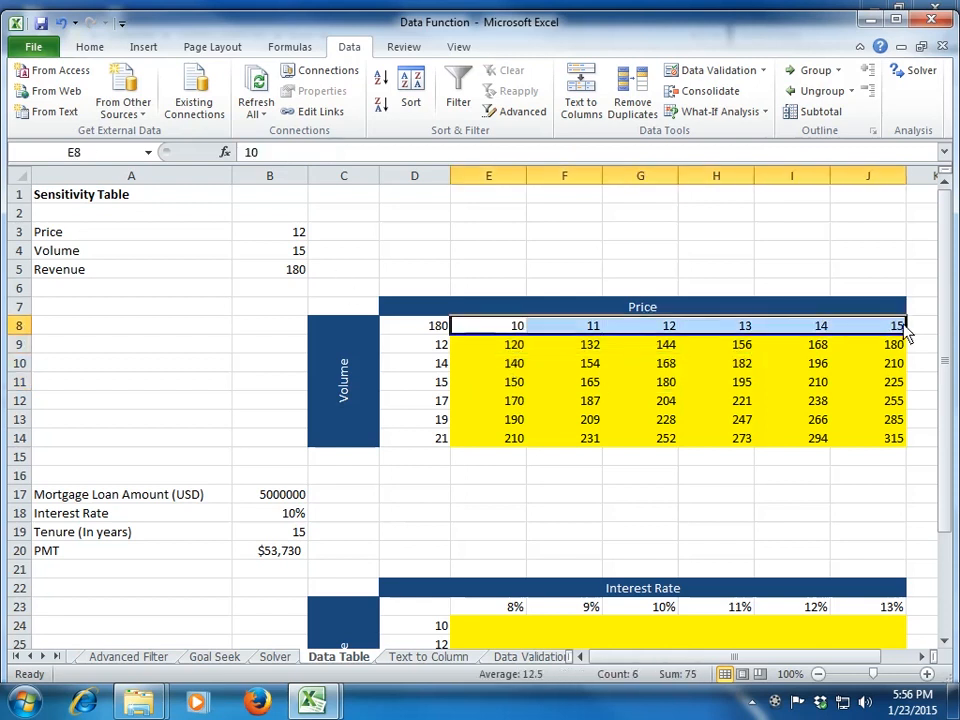
{"action": "left_click", "coordinate": [297, 239]}
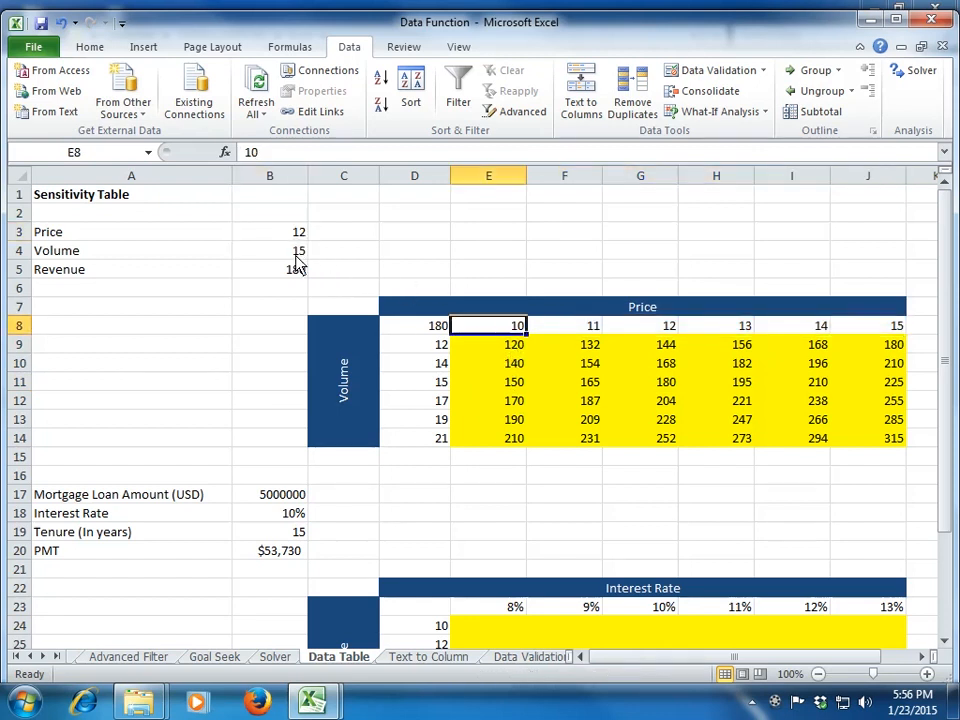
{"action": "left_click", "coordinate": [295, 238]}
{"action": "left_click", "coordinate": [421, 350]}
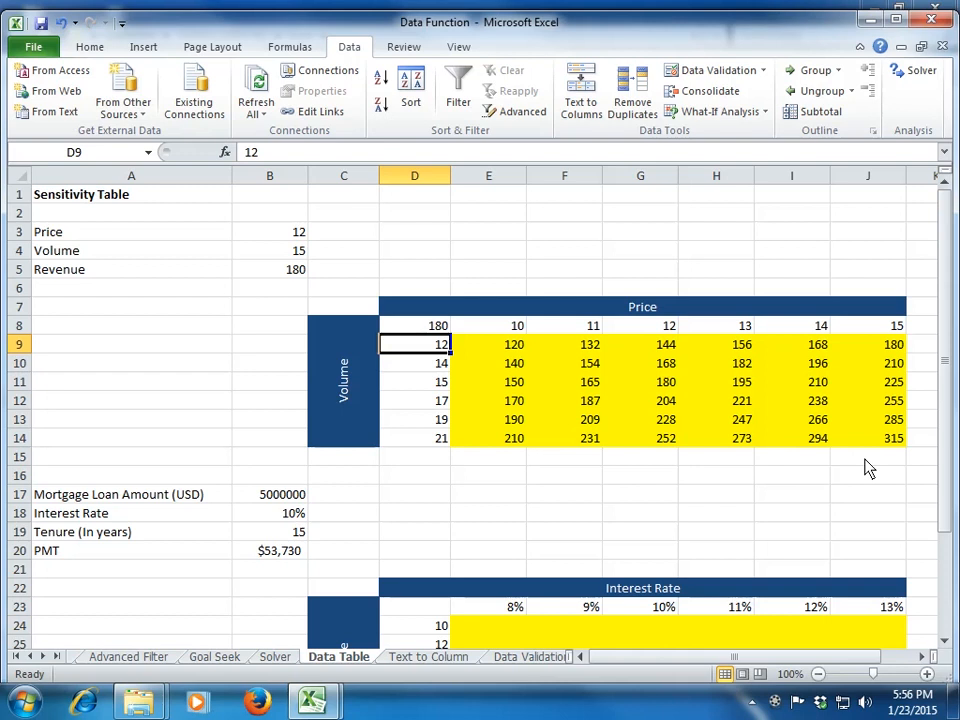
{"action": "left_click", "coordinate": [294, 280]}
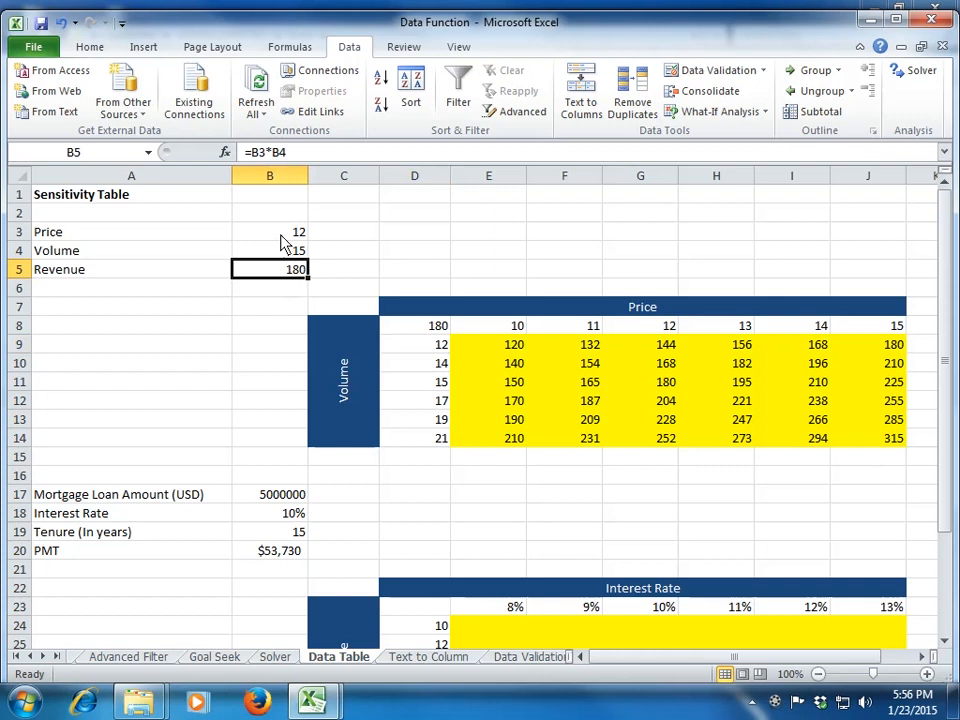
{"action": "left_click", "coordinate": [414, 333]}
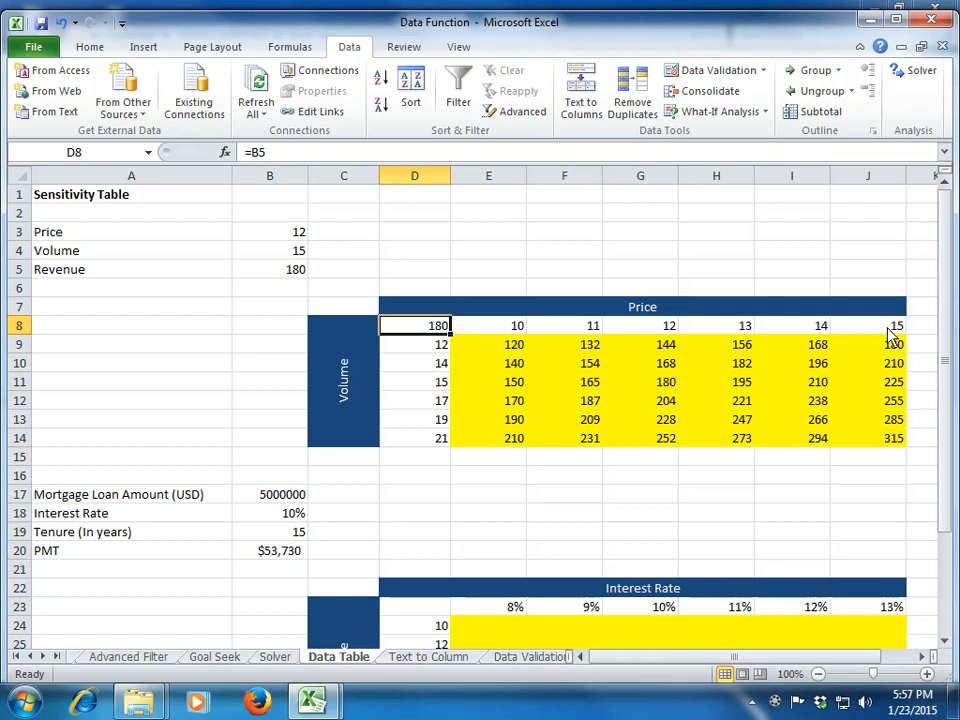
Step: Compare the price headings with the revenue results, from E9 for the lowest scenario to J14 for the highest
{"action": "key", "text": "Right"}
{"action": "key", "text": "Down"}
{"action": "key", "text": "Left"}
{"action": "key", "text": "Right"}
{"action": "key", "text": "Right"}
{"action": "key", "text": "Right"}
{"action": "key", "text": "Up"}
{"action": "key", "text": "Left"}
{"action": "key", "text": "Left"}
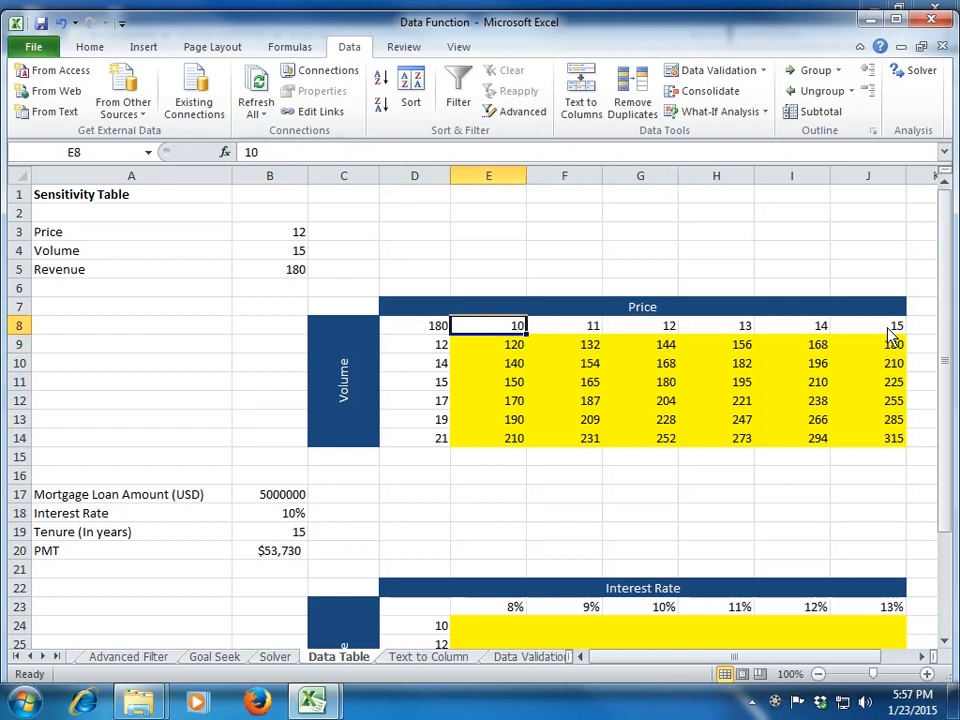
{"action": "key", "text": "Down"}
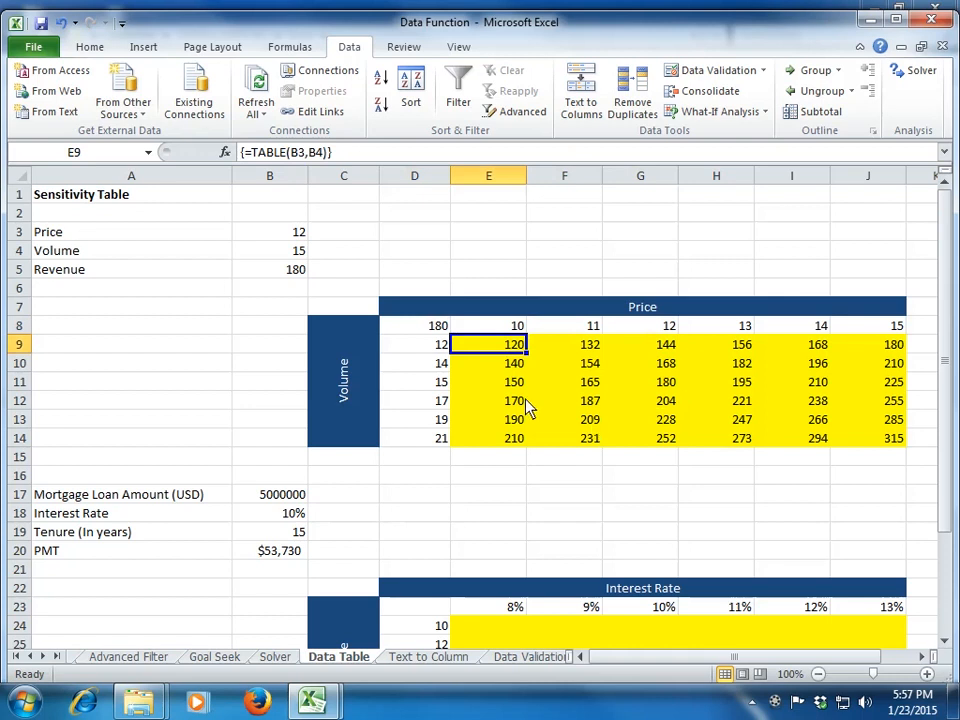
{"action": "left_click", "coordinate": [873, 442]}
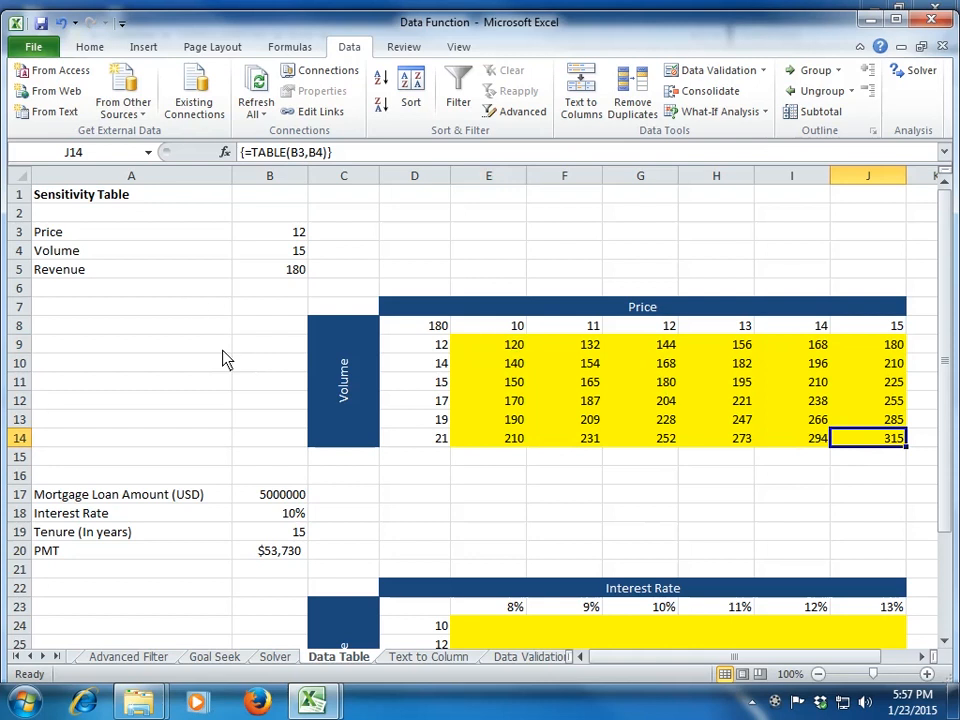
Step: Examine the mortgage inputs for loan amount, interest rate and tenure in B17:B19 and the PMT formula in B20
{"action": "left_click", "coordinate": [160, 199]}
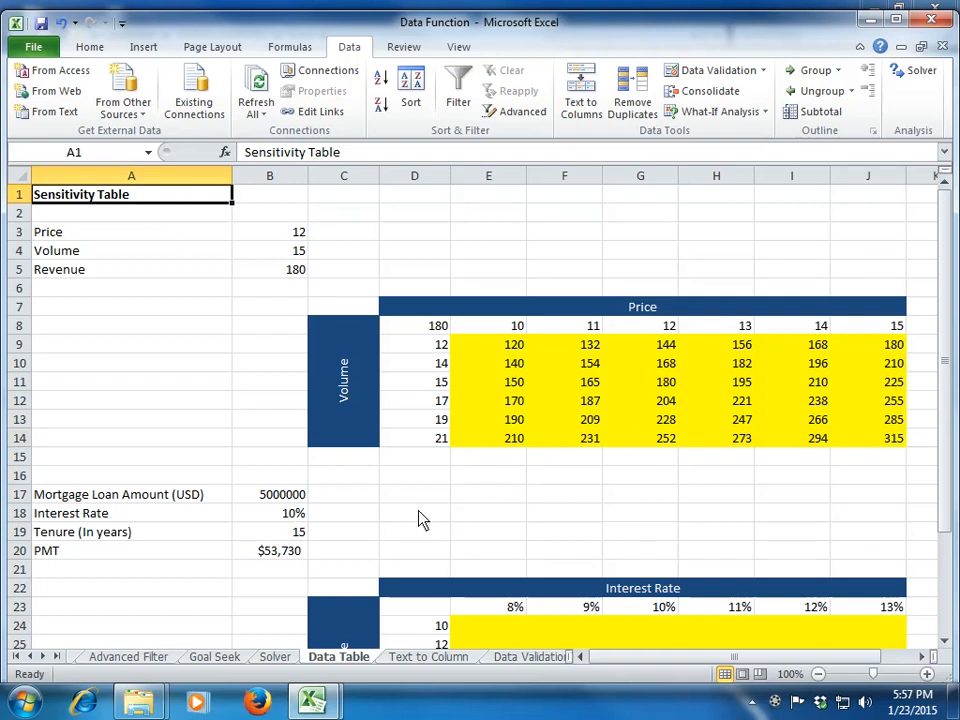
{"action": "scroll", "coordinate": [414, 511], "scroll_direction": "down", "scroll_amount": 2}
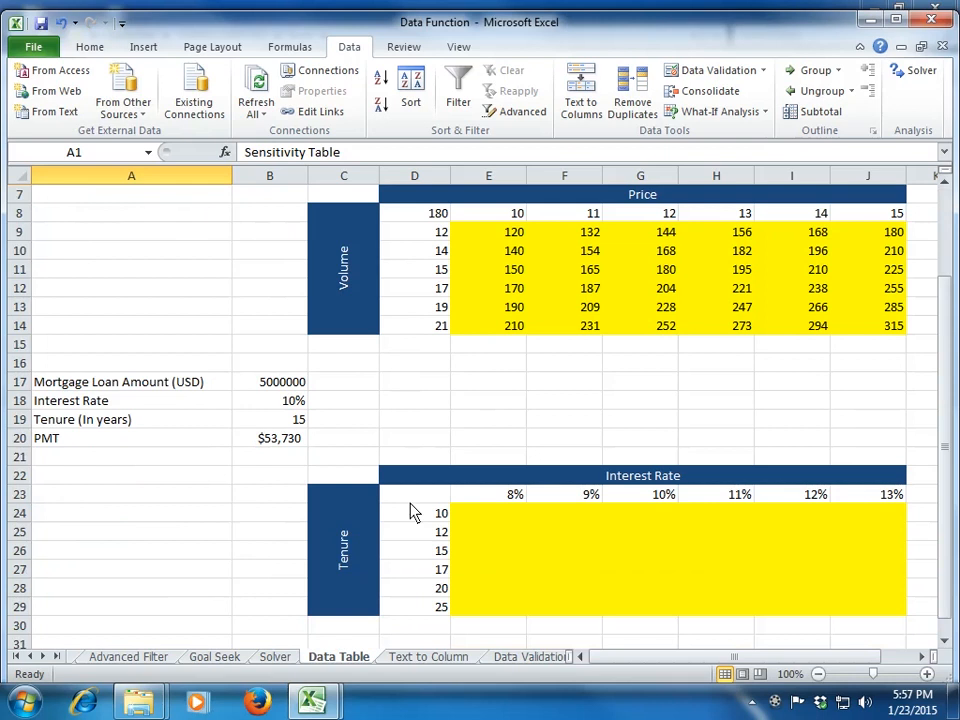
{"action": "scroll", "coordinate": [414, 511], "scroll_direction": "down", "scroll_amount": 1}
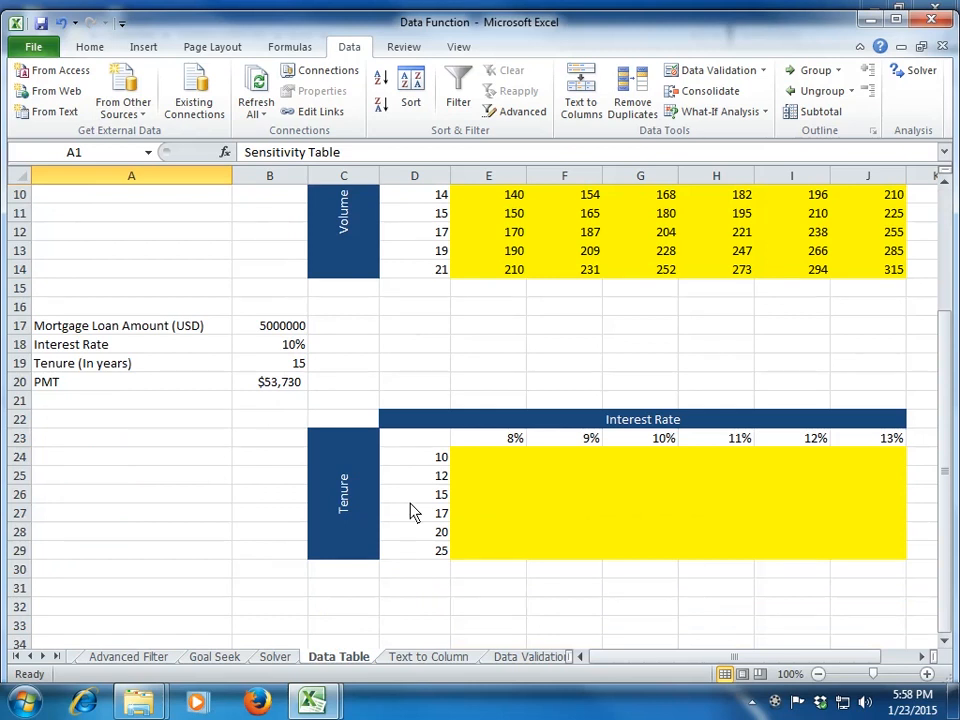
{"action": "left_click", "coordinate": [285, 333]}
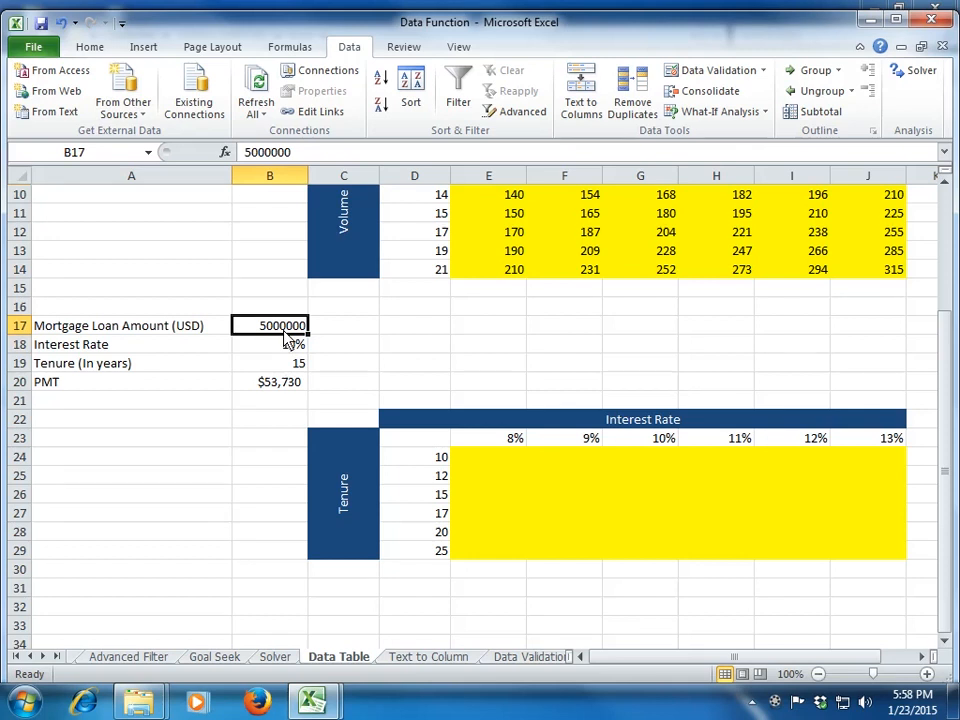
{"action": "left_click", "coordinate": [285, 341]}
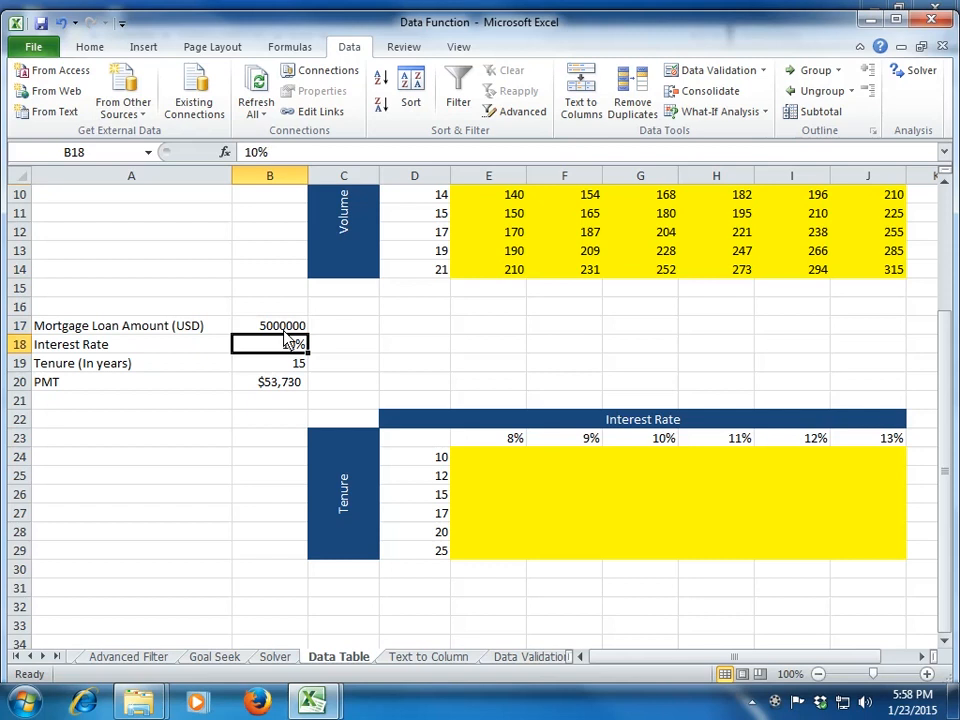
{"action": "key", "text": "Down"}
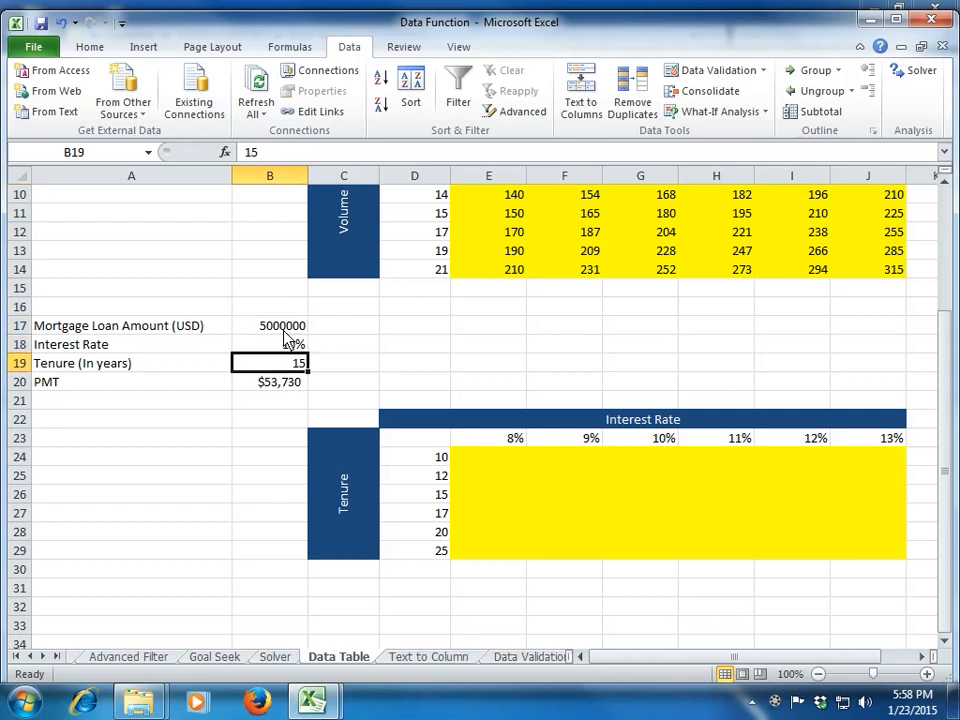
{"action": "key", "text": "Down"}
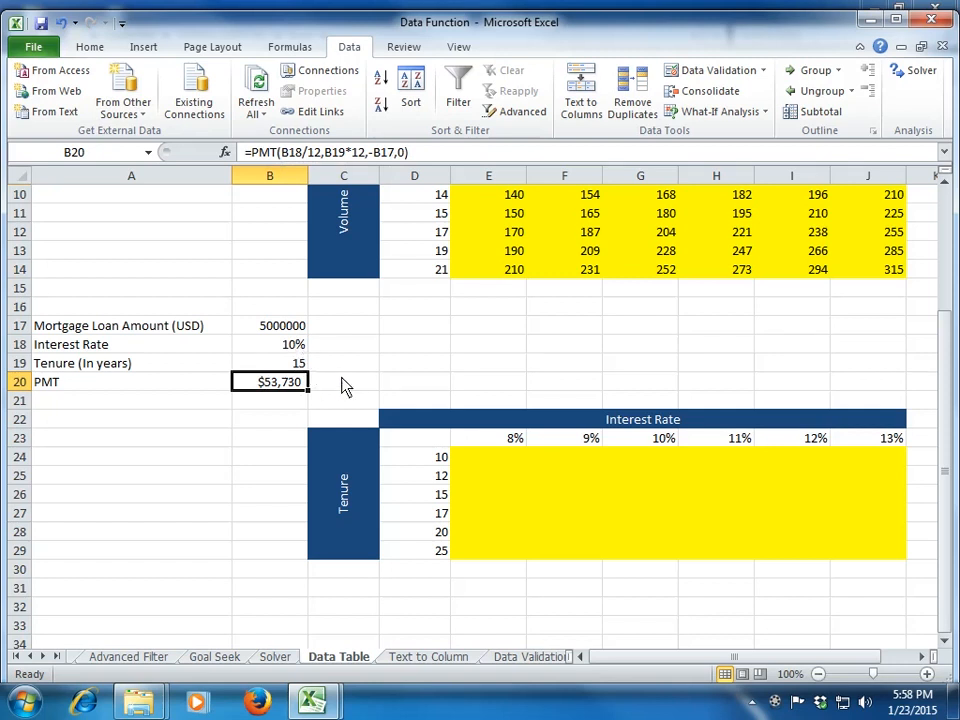
Step: Try a mortgage scenario with a 12% interest rate in B18 and a 25-year tenure in B19
{"action": "key", "text": "Down"}
{"action": "key", "text": "Down"}
{"action": "key", "text": "Right"}
{"action": "key", "text": "Right"}
{"action": "key", "text": "Up"}
{"action": "key", "text": "Up"}
{"action": "key", "text": "Up"}
{"action": "key", "text": "Left"}
{"action": "key", "text": "Left"}
{"action": "key", "text": "Left"}
{"action": "key", "text": "Up"}
{"action": "key", "text": "Right"}
{"action": "type", "text": "12"}
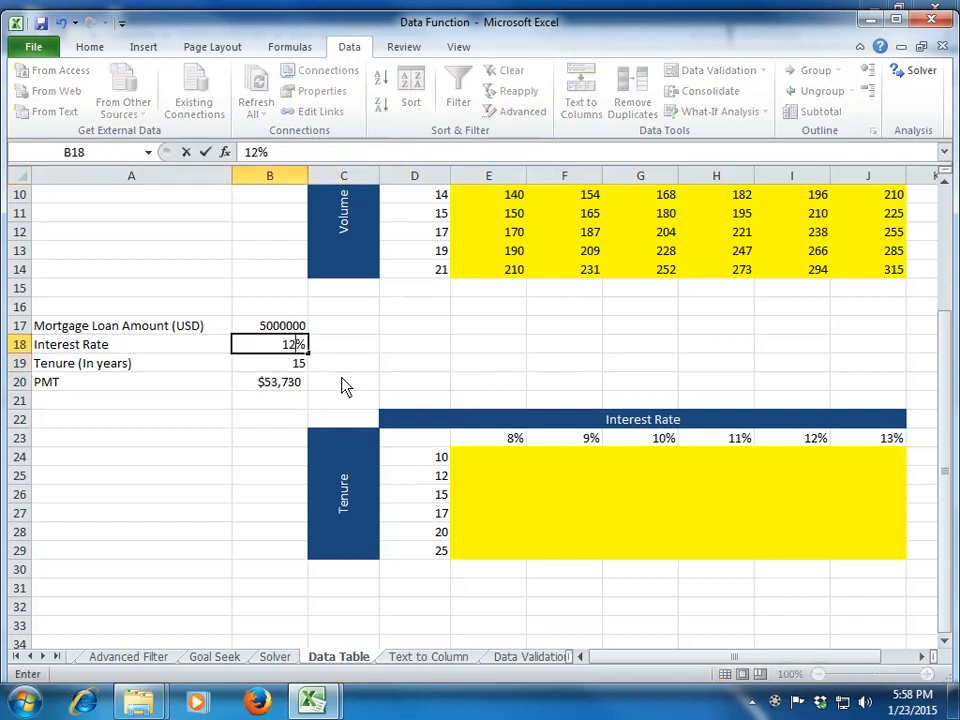
{"action": "key", "text": "Return"}
{"action": "type", "text": "25"}
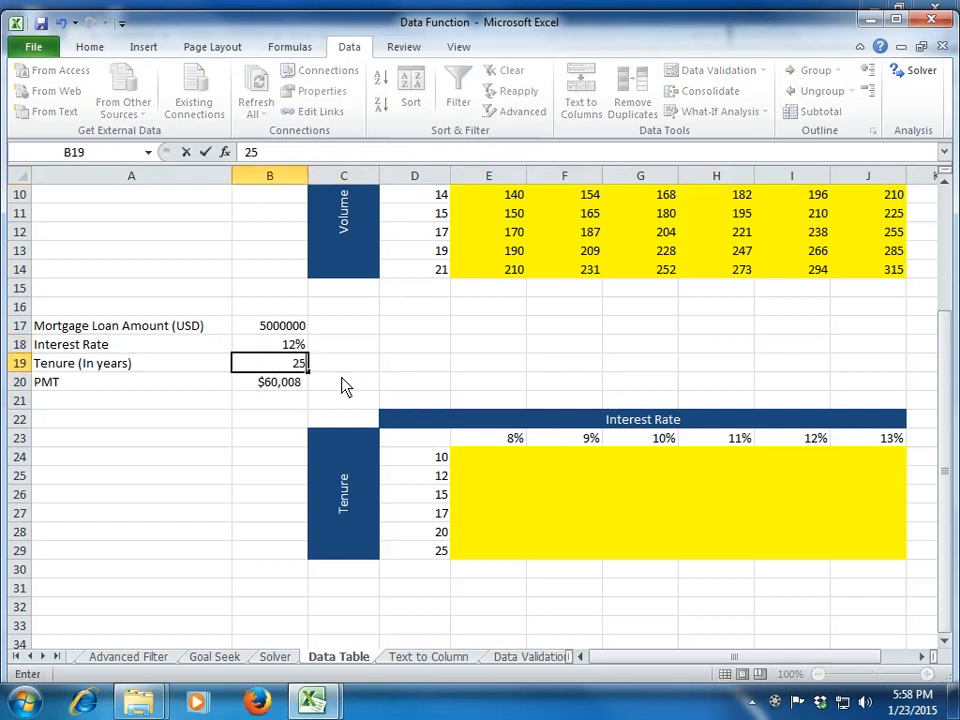
{"action": "key", "text": "Return"}
Step: Undo the trial interest rate and tenure entries and return to the PMT cell B20
{"action": "key", "text": "ctrl+z"}
{"action": "key", "text": "ctrl+z"}
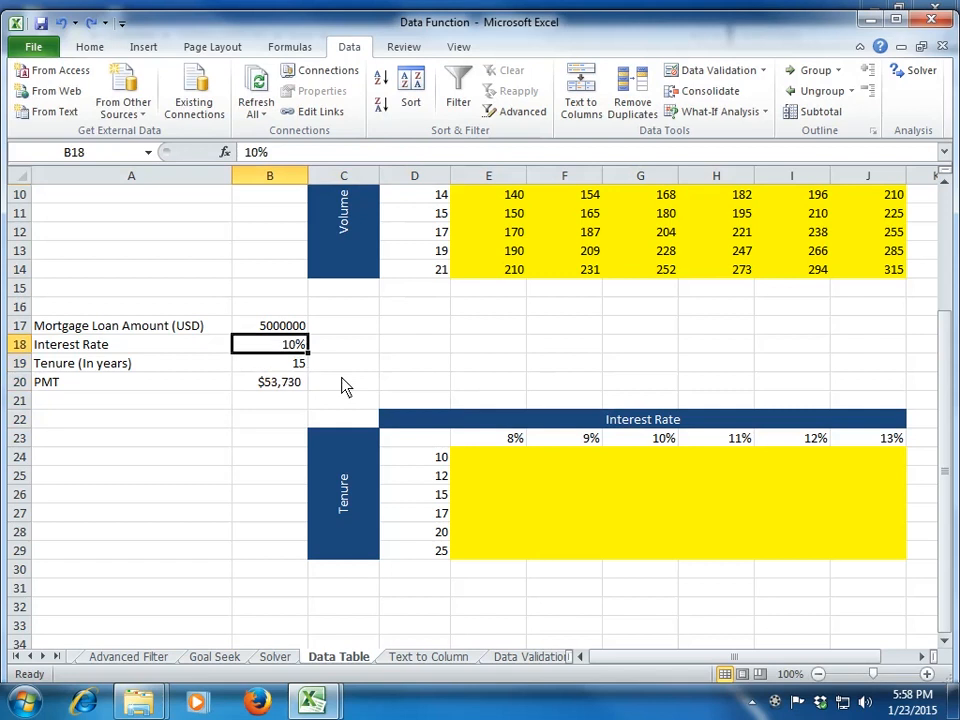
{"action": "key", "text": "Down"}
{"action": "key", "text": "Down"}
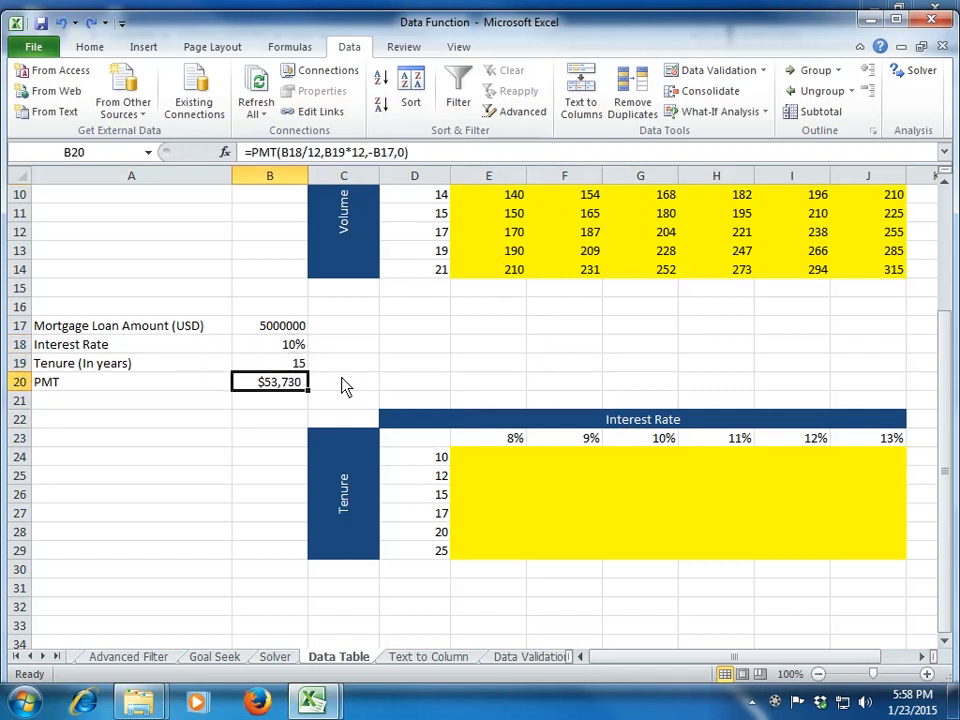
Step: Examine the interest rate headings across row 23 and the tenure headings down column D of the mortgage table
{"action": "key", "text": "Right"}
{"action": "key", "text": "Right"}
{"action": "key", "text": "Right"}
{"action": "key", "text": "Down"}
{"action": "key", "text": "Down"}
{"action": "key", "text": "Down"}
{"action": "key", "text": "Right"}
{"action": "key", "text": "Right"}
{"action": "key", "text": "Right"}
{"action": "key", "text": "Right"}
{"action": "key", "text": "Right"}
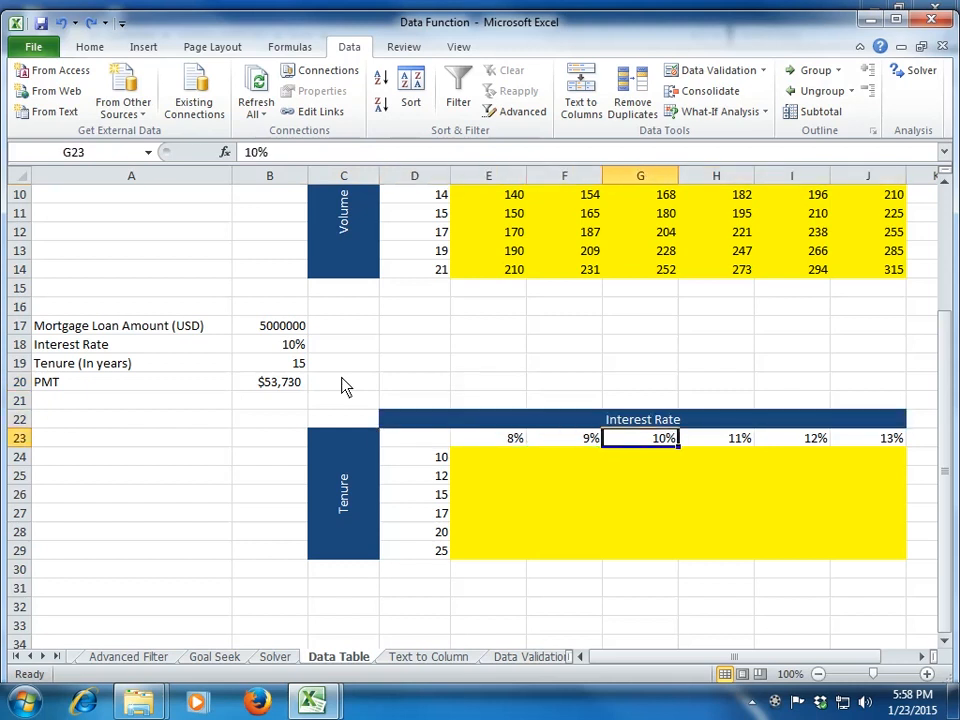
{"action": "key", "text": "Left"}
{"action": "key", "text": "Left"}
{"action": "key", "text": "Left"}
{"action": "key", "text": "Left"}
{"action": "key", "text": "Left"}
{"action": "key", "text": "Left"}
{"action": "key", "text": "Down"}
{"action": "key", "text": "Down"}
{"action": "key", "text": "Down"}
{"action": "key", "text": "Down"}
{"action": "key", "text": "Down"}
{"action": "key", "text": "Down"}
Step: Link the mortgage table's corner cell D23 to the PMT result with =B20
{"action": "key", "text": "Up"}
{"action": "key", "text": "Up"}
{"action": "key", "text": "Up"}
{"action": "key", "text": "Up"}
{"action": "key", "text": "Up"}
{"action": "key", "text": "Up"}
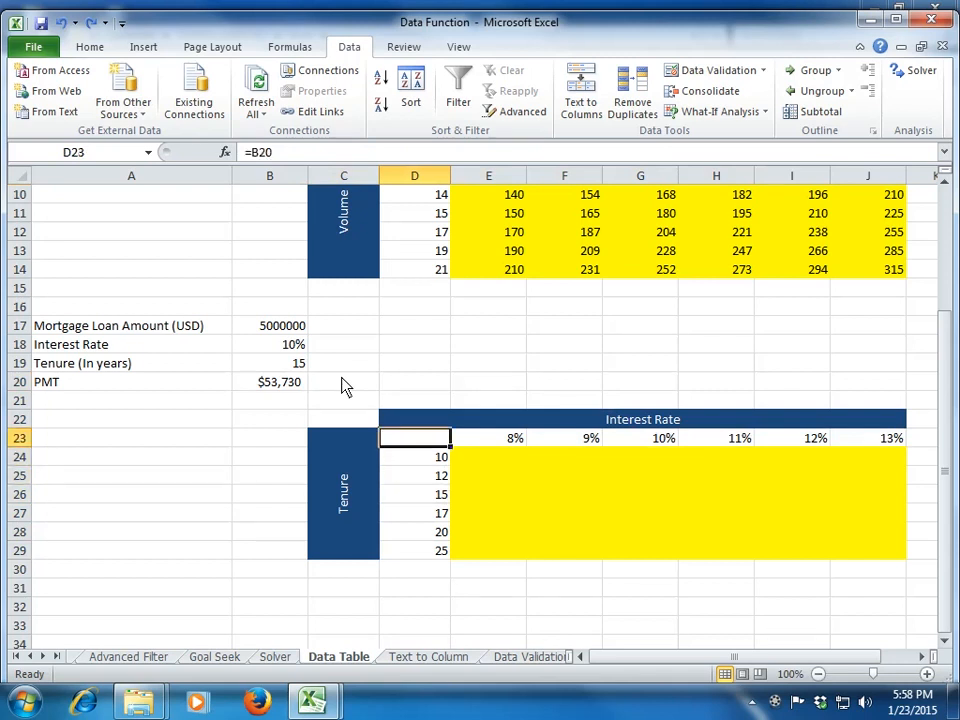
{"action": "type", "text": "="}
{"action": "key", "text": "Up"}
{"action": "key", "text": "Up"}
{"action": "key", "text": "Up"}
{"action": "key", "text": "Left"}
{"action": "key", "text": "Left"}
{"action": "key", "text": "Return"}
Step: Create a two-variable data table over D23:J29 with B18 as the row input cell and B19 as the column input cell
{"action": "key", "text": "Up"}
{"action": "key", "text": "shift+Right"}
{"action": "key", "text": "shift+Right"}
{"action": "key", "text": "shift+Right"}
{"action": "key", "text": "shift+Right"}
{"action": "key", "text": "shift+Right"}
{"action": "key", "text": "shift+Right"}
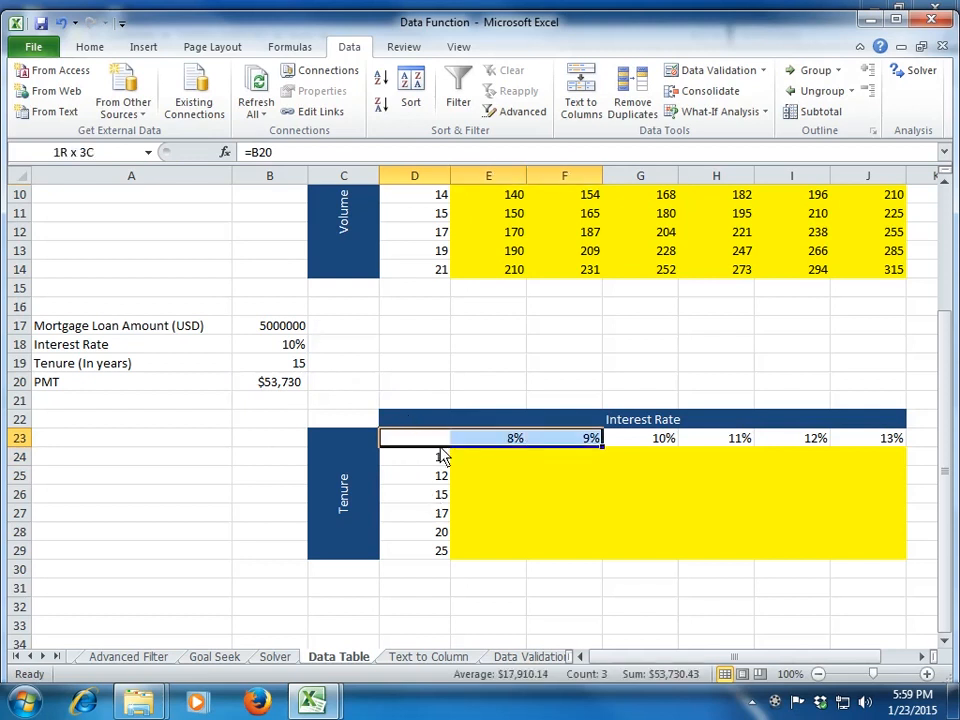
{"action": "key", "text": "shift+Down"}
{"action": "key", "text": "shift+Down"}
{"action": "key", "text": "shift+Down"}
{"action": "key", "text": "shift+Down"}
{"action": "key", "text": "shift+Down"}
{"action": "key", "text": "shift+Down"}
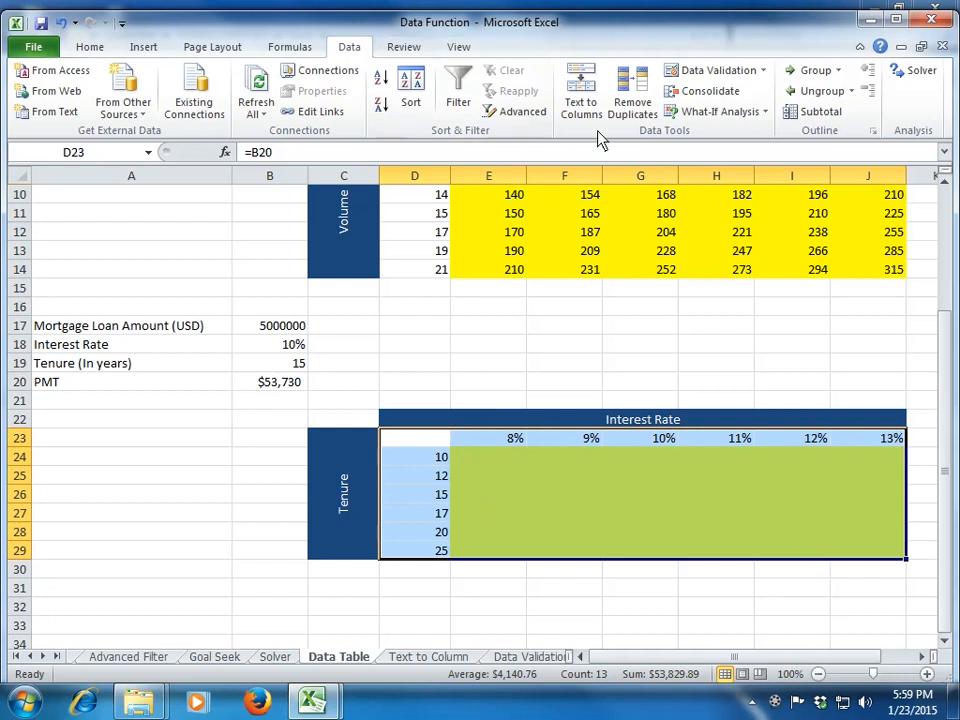
{"action": "left_click", "coordinate": [737, 112]}
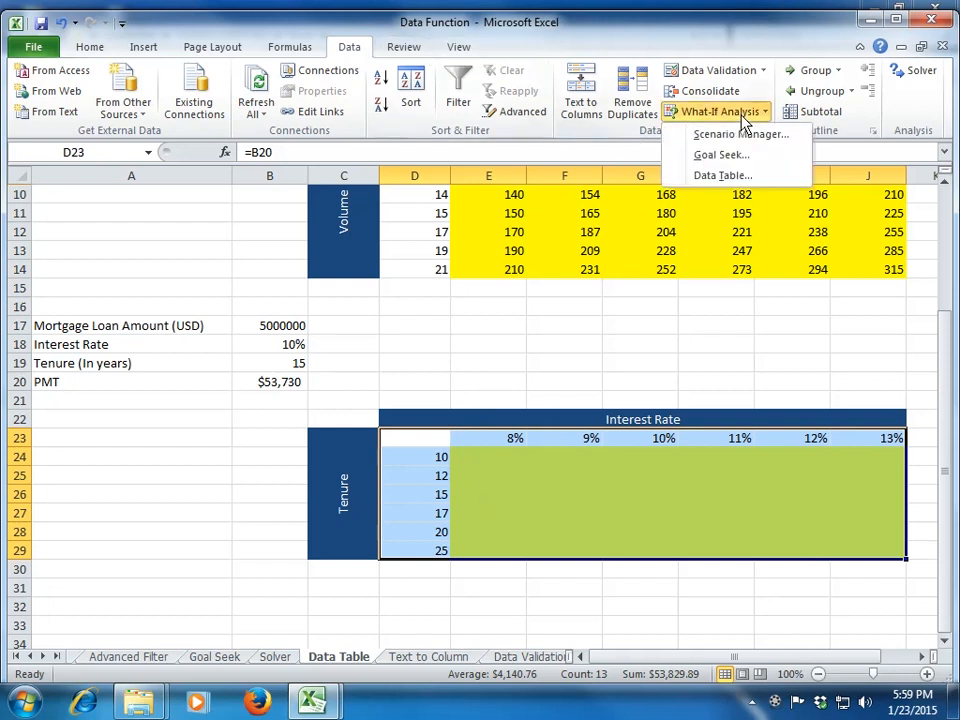
{"action": "left_click", "coordinate": [740, 176]}
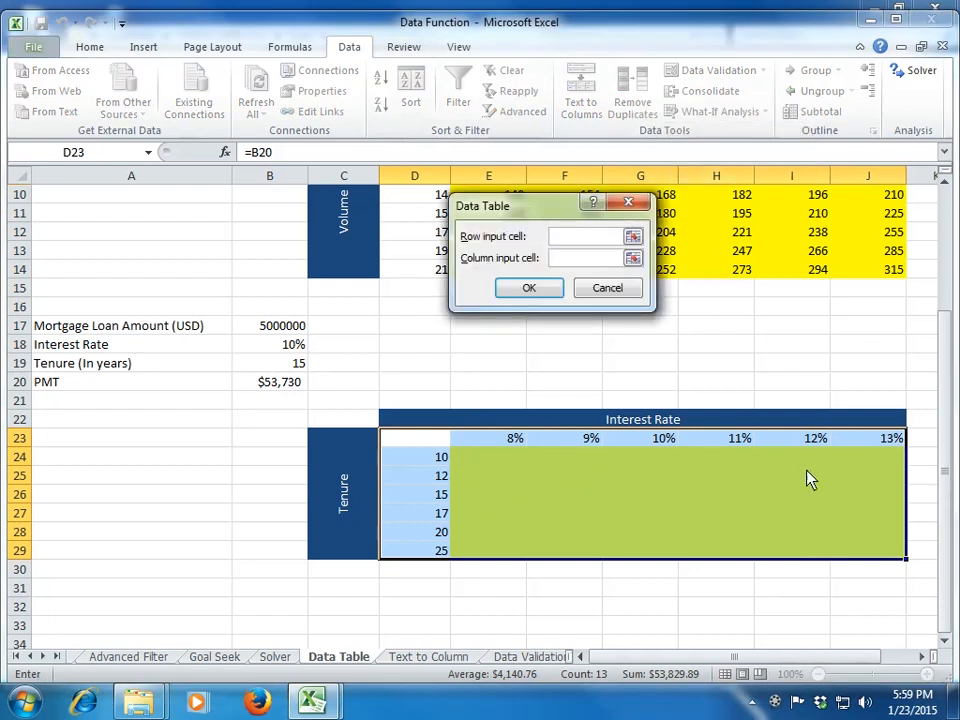
{"action": "left_click", "coordinate": [270, 348]}
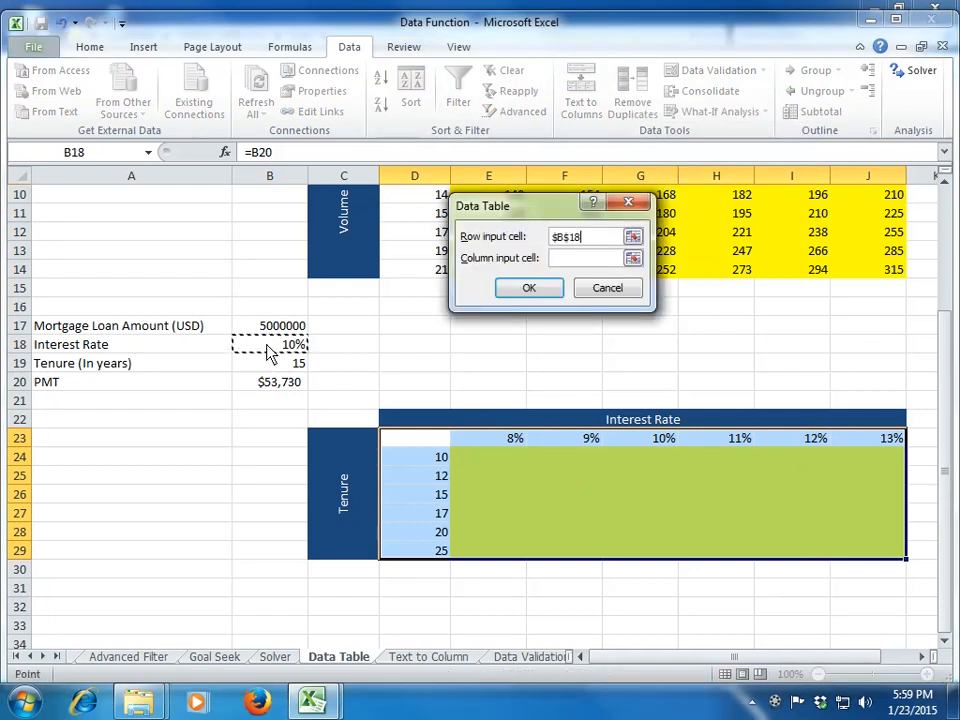
{"action": "left_click", "coordinate": [633, 258]}
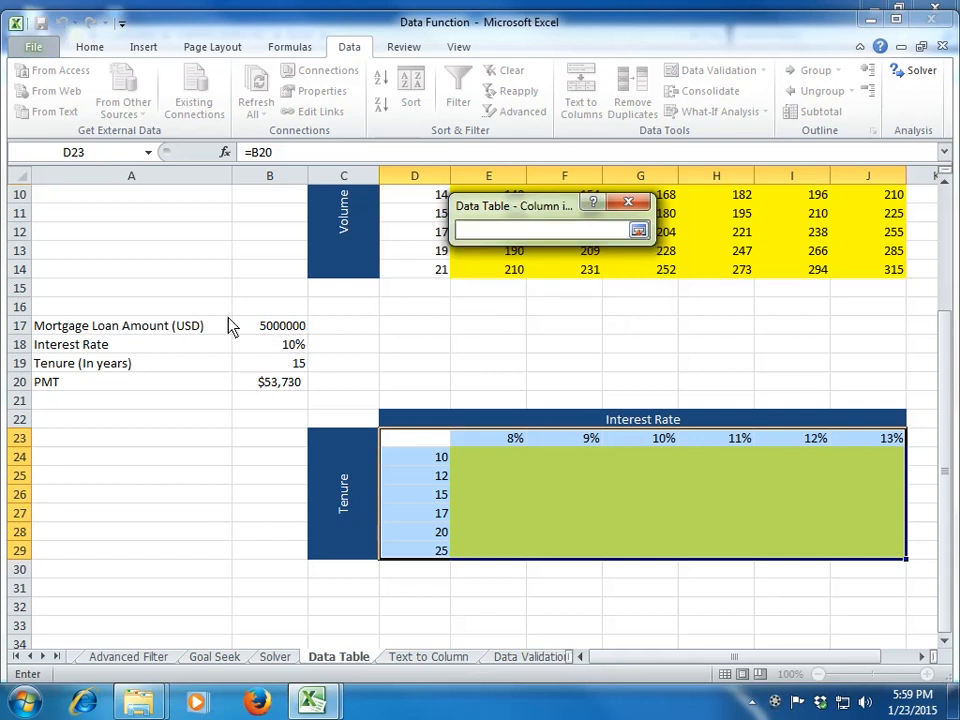
{"action": "left_click", "coordinate": [285, 366]}
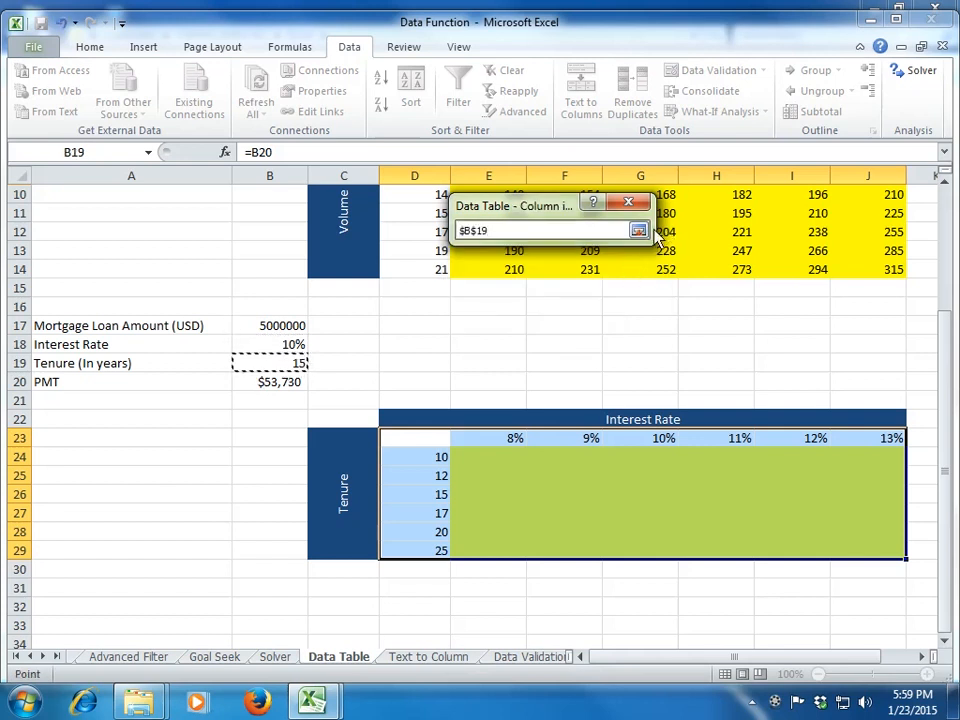
{"action": "left_click", "coordinate": [638, 230]}
{"action": "left_click", "coordinate": [541, 289]}
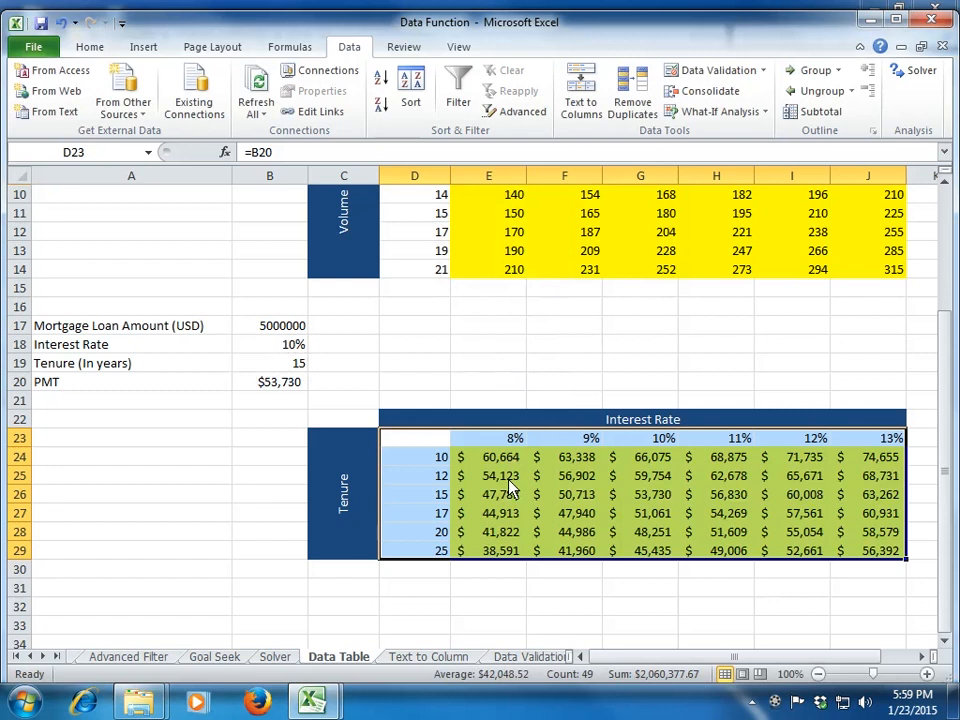
Step: Examine the calculated mortgage payments across E24:J29, comparing them by interest rate and tenure
{"action": "left_click", "coordinate": [512, 438]}
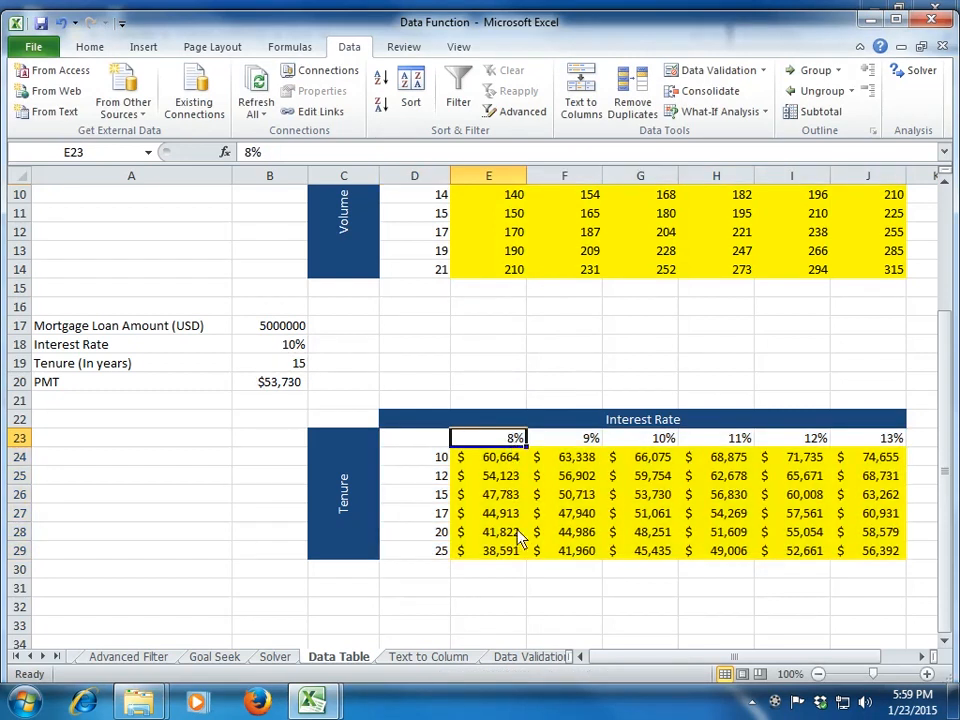
{"action": "key", "text": "Down"}
{"action": "key", "text": "Down"}
{"action": "key", "text": "Down"}
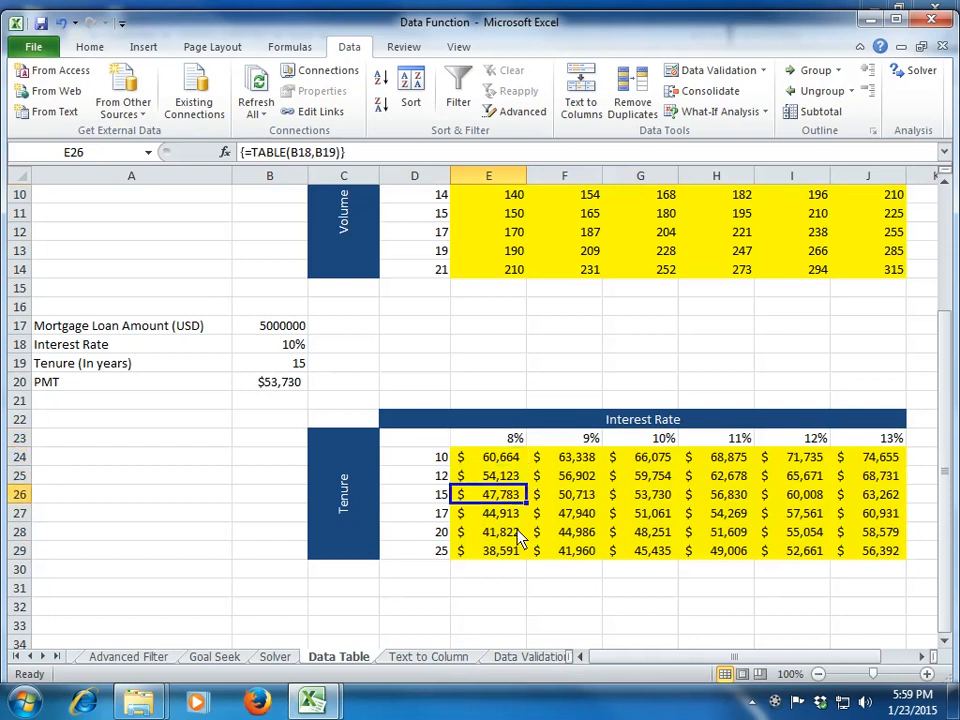
{"action": "key", "text": "Right"}
{"action": "key", "text": "Right"}
{"action": "key", "text": "Right"}
{"action": "key", "text": "Right"}
{"action": "key", "text": "Down"}
{"action": "key", "text": "Right"}
{"action": "key", "text": "Down"}
{"action": "key", "text": "Down"}
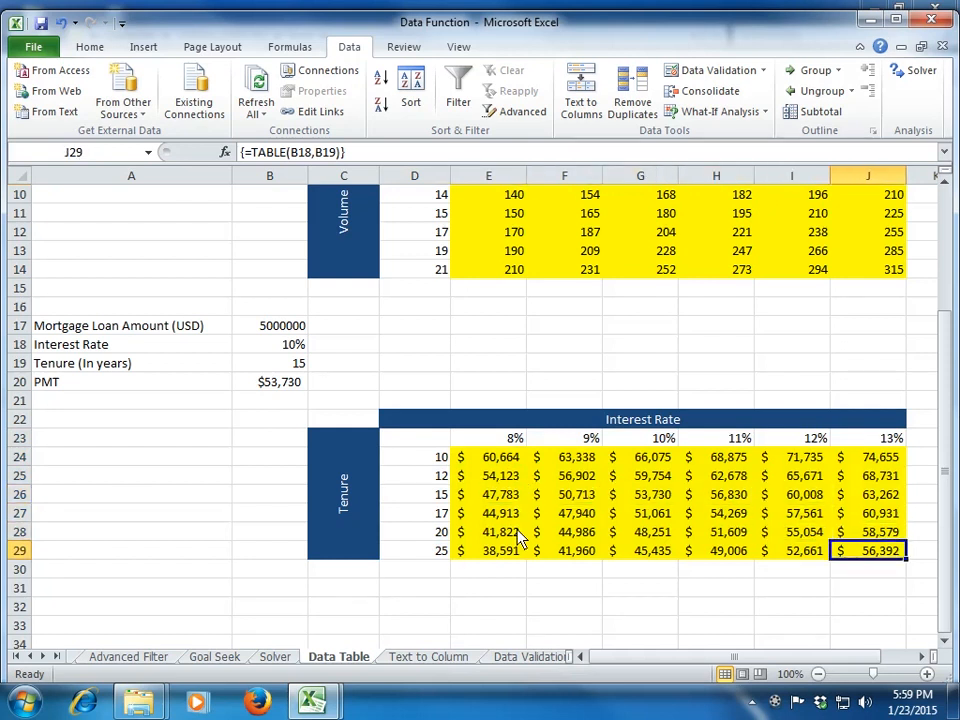
{"action": "key", "text": "Up"}
{"action": "key", "text": "Up"}
{"action": "key", "text": "Up"}
{"action": "key", "text": "Up"}
{"action": "key", "text": "Up"}
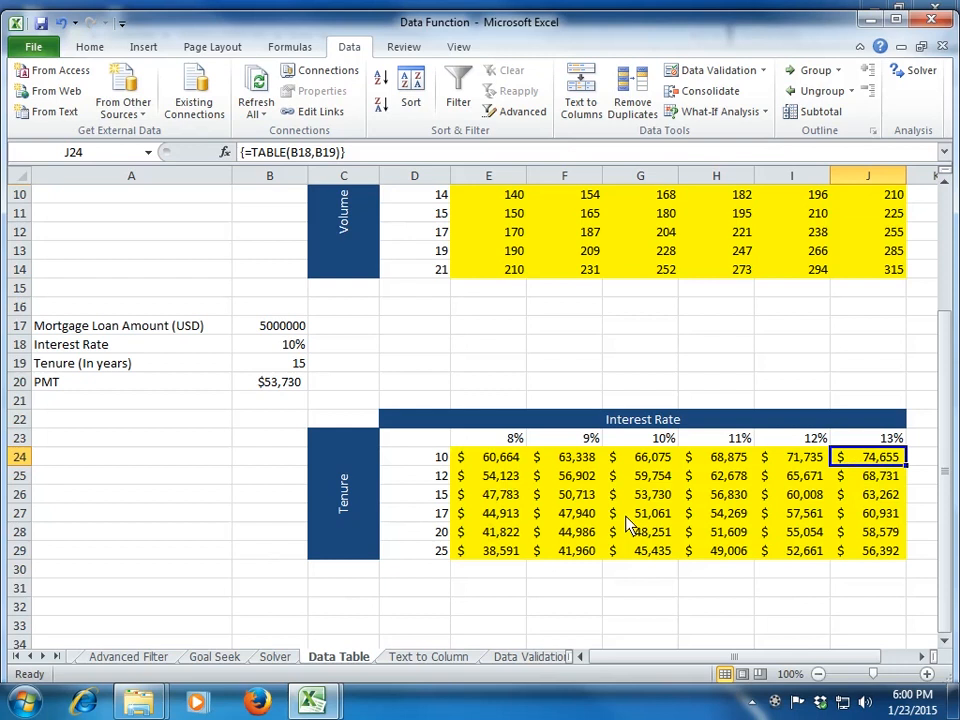
Step: Calculate the first scenario's percentage change from the base PMT in E31 with =E24/$B$20-1
{"action": "left_click", "coordinate": [490, 594]}
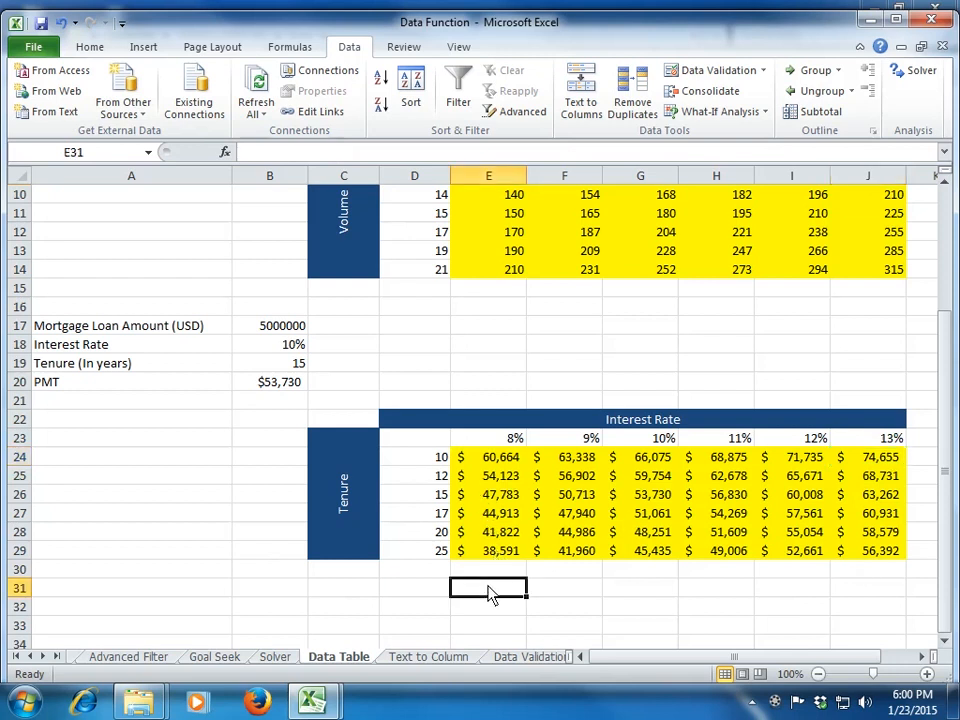
{"action": "type", "text": "="}
{"action": "key", "text": "Up"}
{"action": "key", "text": "Up"}
{"action": "key", "text": "Up"}
{"action": "key", "text": "Up"}
{"action": "key", "text": "Up"}
{"action": "key", "text": "Up"}
{"action": "key", "text": "Up"}
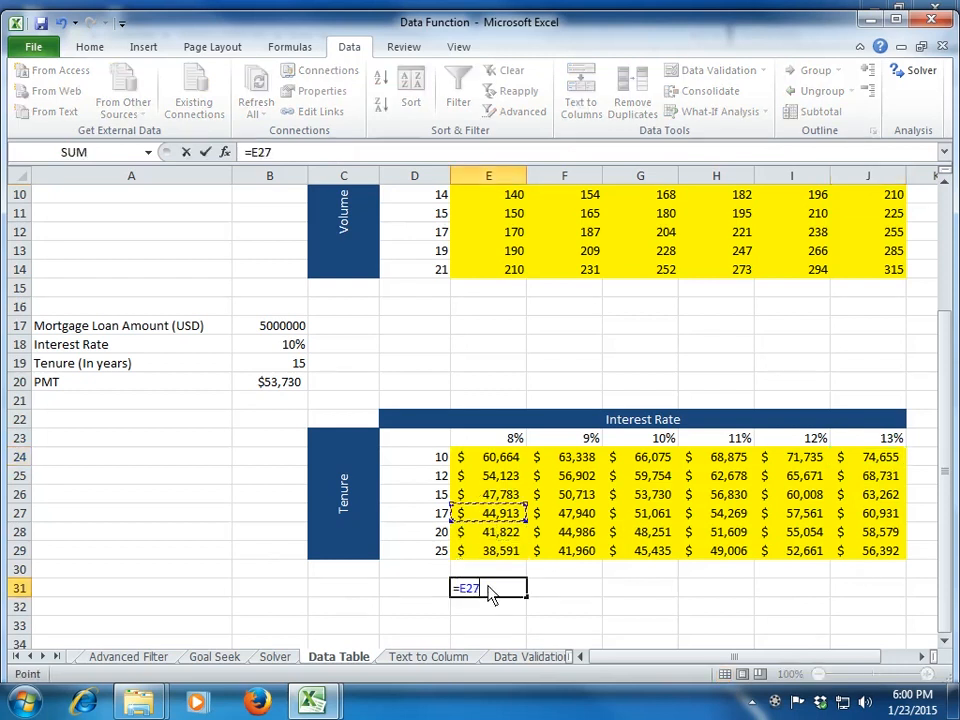
{"action": "type", "text": "/"}
{"action": "key", "text": "Left"}
{"action": "key", "text": "Left"}
{"action": "key", "text": "Left"}
{"action": "key", "text": "Left"}
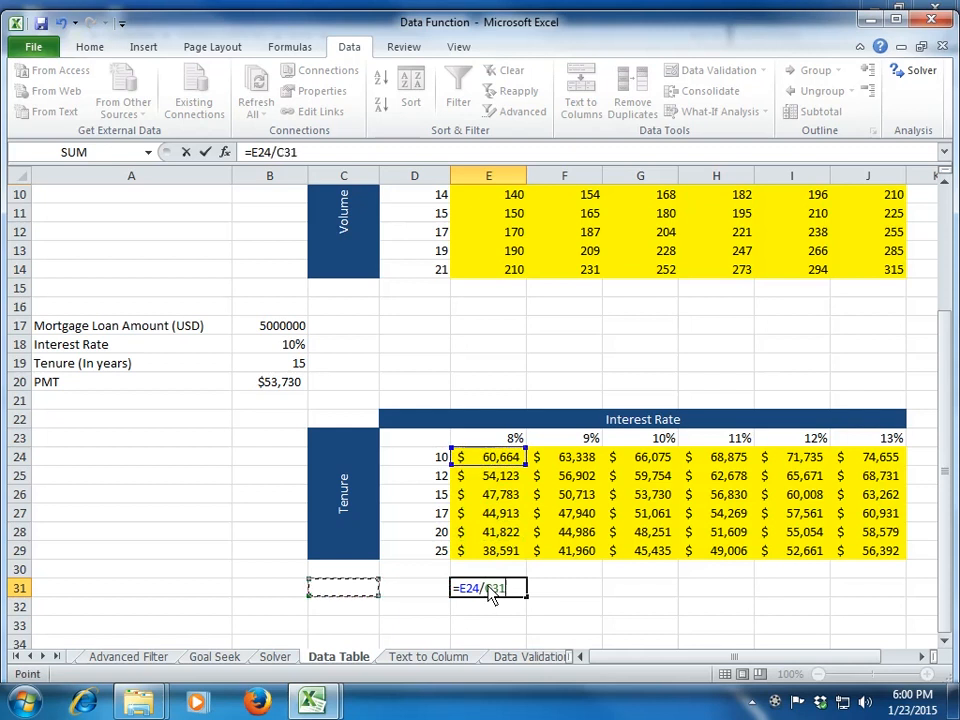
{"action": "key", "text": "Right"}
{"action": "key", "text": "Up"}
{"action": "key", "text": "Up"}
{"action": "key", "text": "Up"}
{"action": "key", "text": "Up"}
{"action": "key", "text": "Up"}
{"action": "key", "text": "Up"}
{"action": "key", "text": "Up"}
{"action": "key", "text": "Up"}
{"action": "key", "text": "Up"}
{"action": "key", "text": "Up"}
{"action": "key", "text": "Up"}
{"action": "key", "text": "F4"}
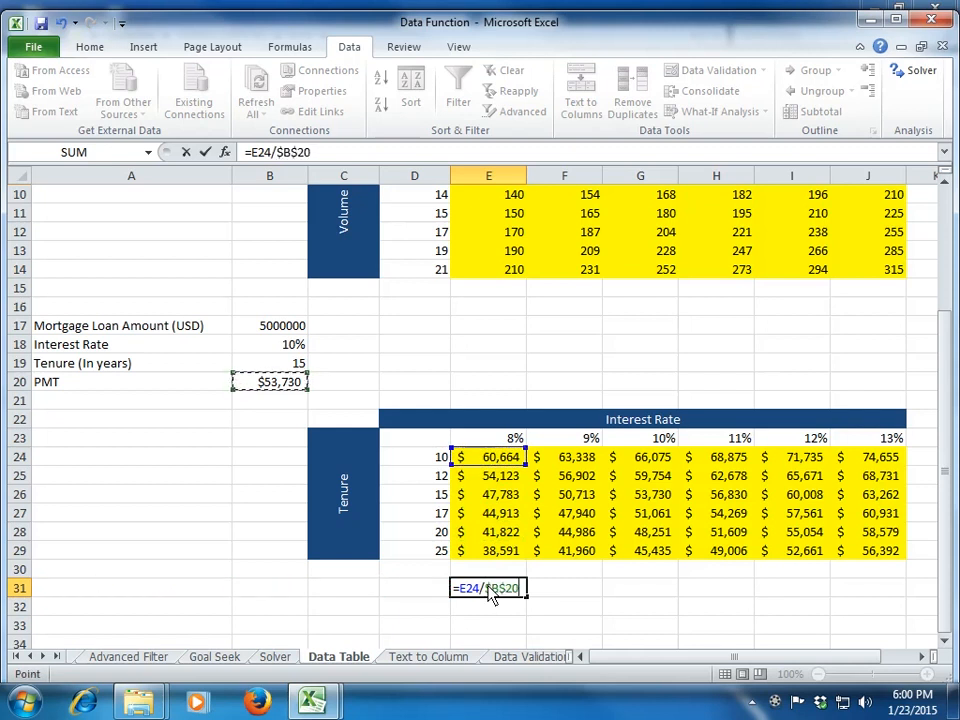
{"action": "type", "text": "-1"}
{"action": "key", "text": "Return"}
Step: Copy the percentage change formula from E31 across the range E31:J35
{"action": "left_click", "coordinate": [489, 592]}
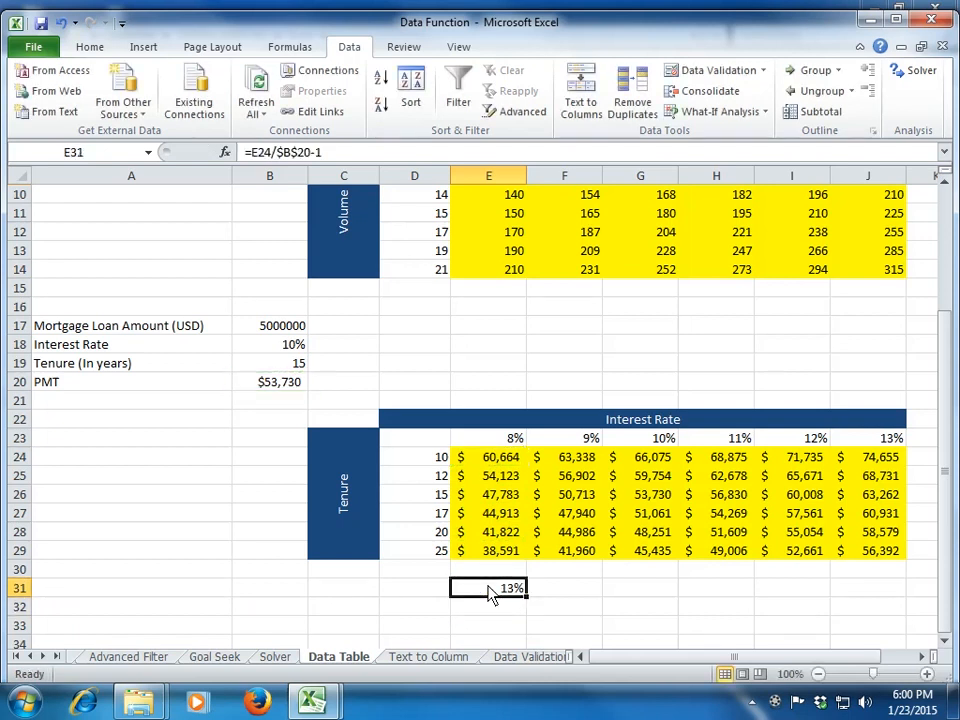
{"action": "key", "text": "shift+Down"}
{"action": "key", "text": "shift+Down"}
{"action": "key", "text": "shift+Down"}
{"action": "key", "text": "Up"}
{"action": "key", "text": "Down"}
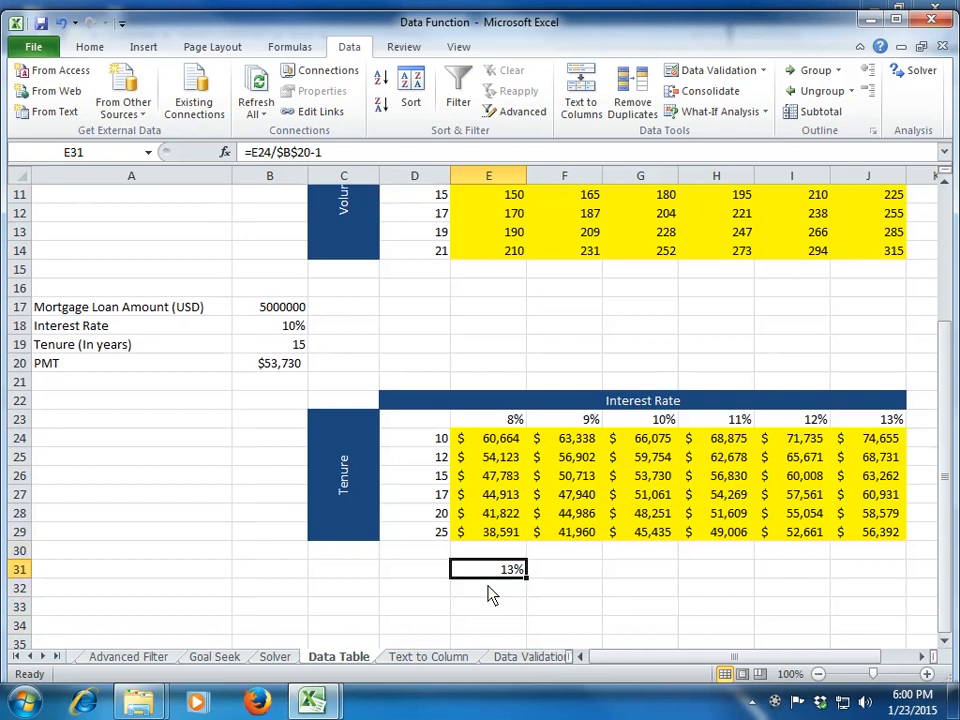
{"action": "key", "text": "ctrl+c"}
{"action": "key", "text": "shift+Down"}
{"action": "key", "text": "shift+Down"}
{"action": "key", "text": "shift+Down"}
{"action": "key", "text": "shift+Down"}
{"action": "key", "text": "shift+Down"}
{"action": "key", "text": "shift+Up"}
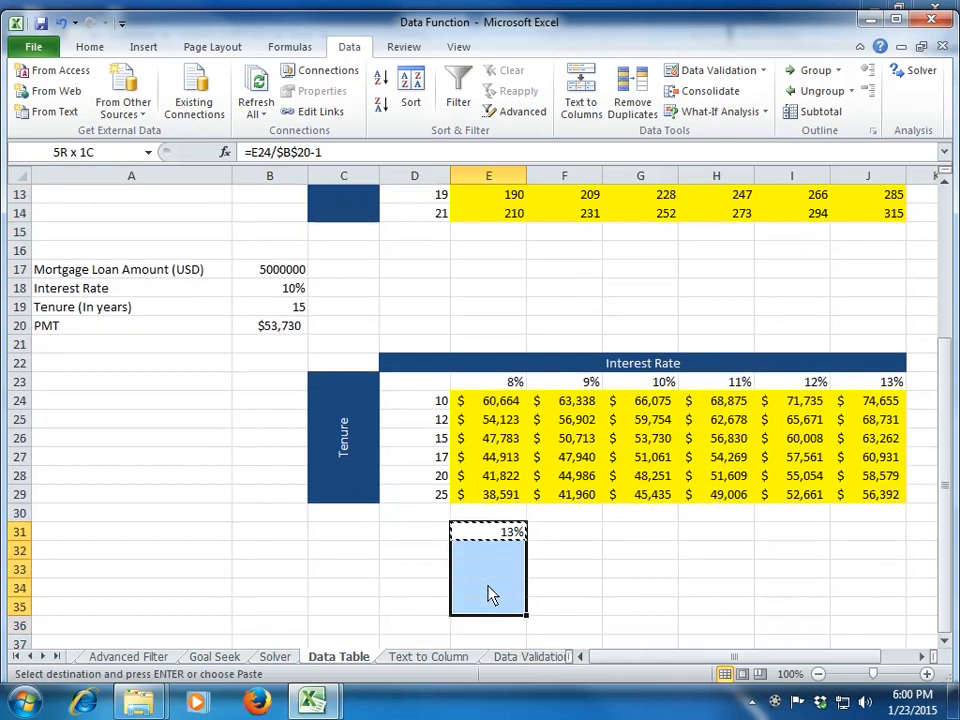
{"action": "key", "text": "shift+Right"}
{"action": "key", "text": "shift+Right"}
{"action": "key", "text": "shift+Right"}
{"action": "key", "text": "shift+Right"}
{"action": "key", "text": "shift+Right"}
{"action": "key", "text": "Return"}
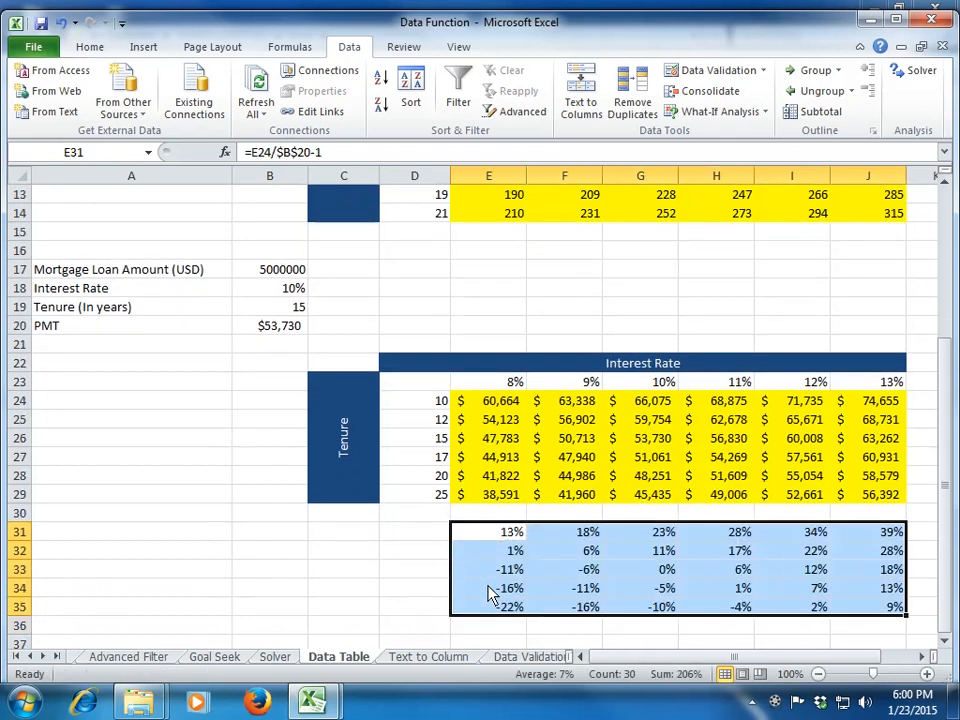
Step: Review the percentage changes in E31:J35, comparing the lowest and highest interest rate and tenure scenarios
{"action": "key", "text": "Down"}
{"action": "key", "text": "Down"}
{"action": "key", "text": "Down"}
{"action": "key", "text": "Down"}
{"action": "key", "text": "Right"}
{"action": "key", "text": "Right"}
{"action": "key", "text": "Right"}
{"action": "key", "text": "Right"}
{"action": "key", "text": "Right"}
{"action": "key", "text": "Left"}
{"action": "key", "text": "Up"}
{"action": "key", "text": "Up"}
{"action": "key", "text": "Up"}
{"action": "key", "text": "Up"}
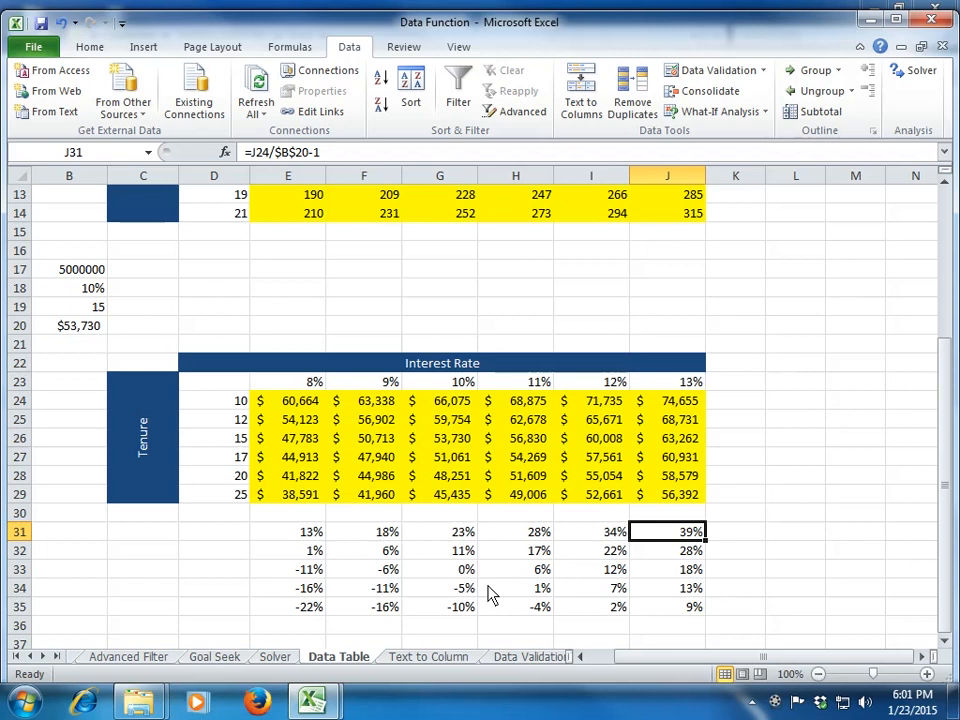
{"action": "key", "text": "Left"}
{"action": "key", "text": "Left"}
{"action": "key", "text": "Left"}
{"action": "key", "text": "Left"}
{"action": "key", "text": "Left"}
{"action": "key", "text": "Left"}
{"action": "key", "text": "Left"}
{"action": "key", "text": "Left"}
{"action": "key", "text": "Left"}
{"action": "key", "text": "Right"}
{"action": "key", "text": "Right"}
{"action": "key", "text": "Right"}
{"action": "key", "text": "Right"}
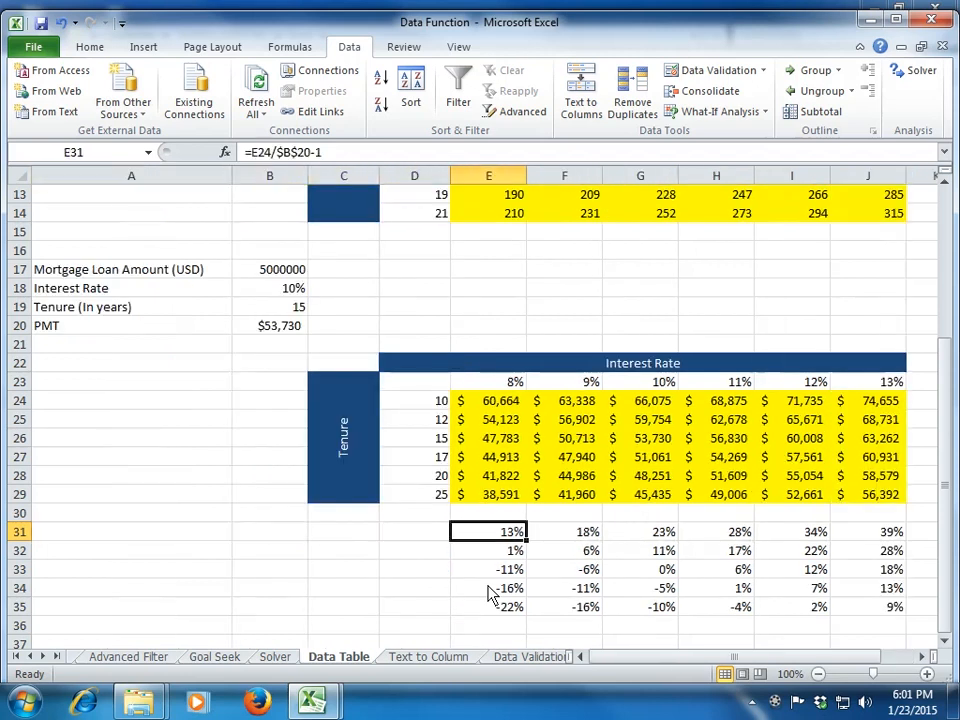
Step: Clear the percentage change formulas from E31:J36 below the mortgage table
{"action": "key", "text": "shift+Right"}
{"action": "key", "text": "shift+Right"}
{"action": "key", "text": "shift+Right"}
{"action": "key", "text": "shift+Right"}
{"action": "key", "text": "shift+Right"}
{"action": "key", "text": "shift+Down"}
{"action": "key", "text": "shift+Down"}
{"action": "key", "text": "shift+Down"}
{"action": "key", "text": "shift+Down"}
{"action": "key", "text": "shift+Down"}
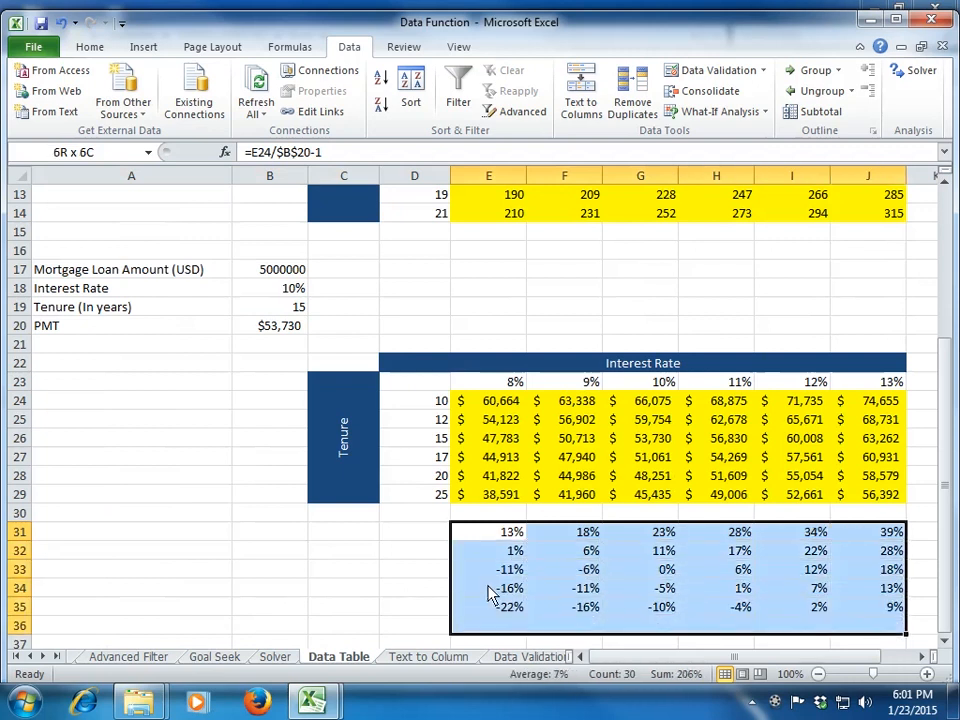
{"action": "key", "text": "Delete"}
Step: Check the TABLE formula in the mortgage payment cells and the reference in corner cell D23
{"action": "key", "text": "Up"}
{"action": "key", "text": "Up"}
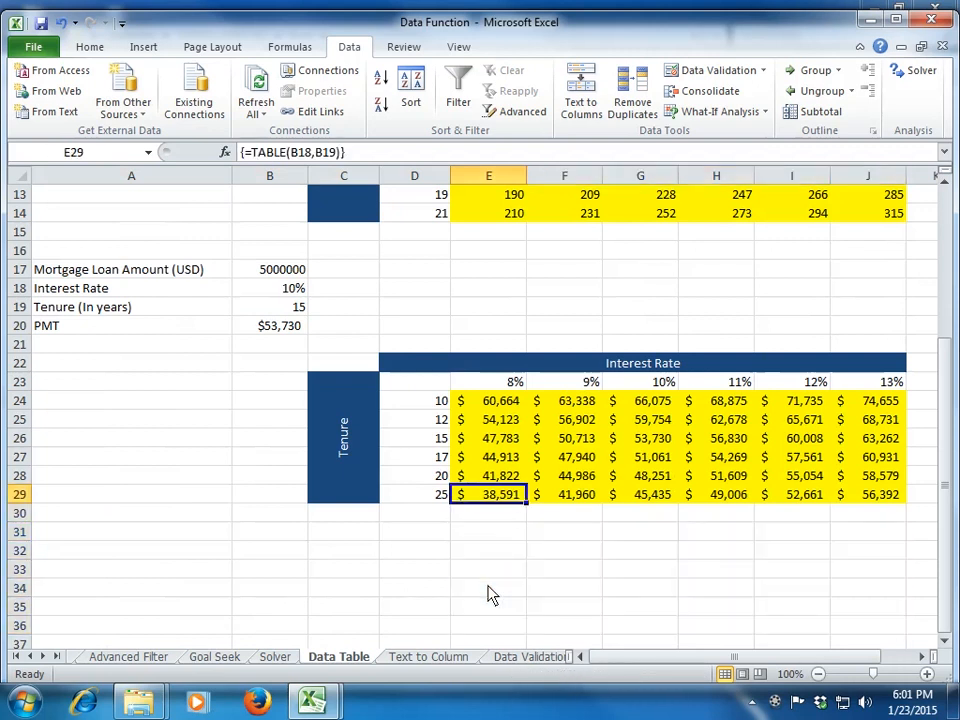
{"action": "key", "text": "Up"}
{"action": "key", "text": "Up"}
{"action": "key", "text": "Up"}
{"action": "key", "text": "Up"}
{"action": "key", "text": "Up"}
{"action": "key", "text": "Up"}
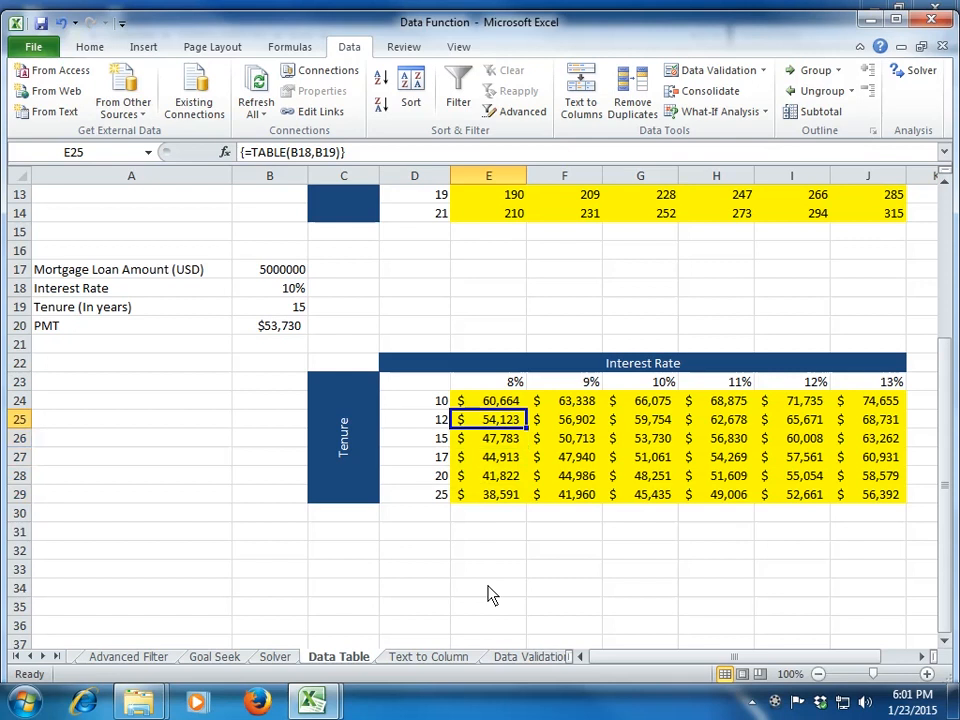
{"action": "key", "text": "Left"}
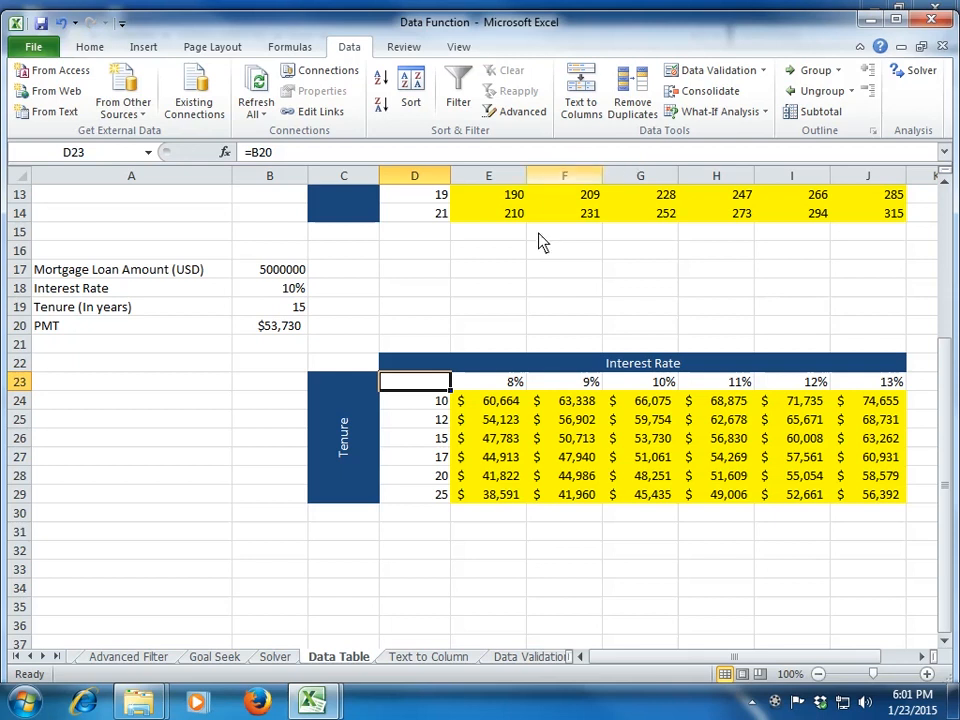
{"action": "left_click", "coordinate": [492, 313]}
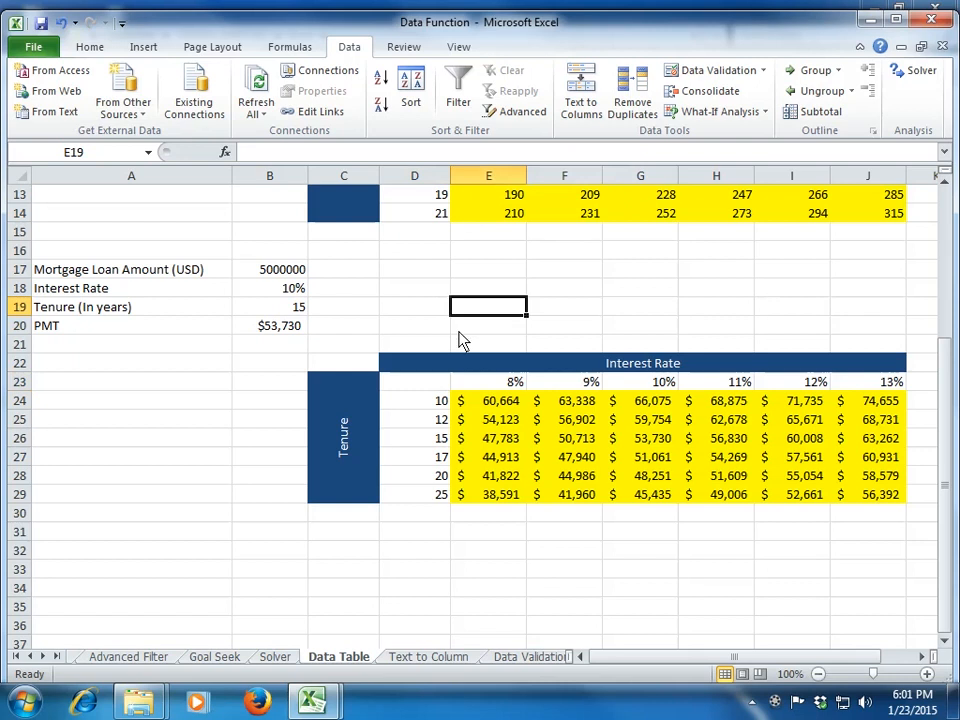